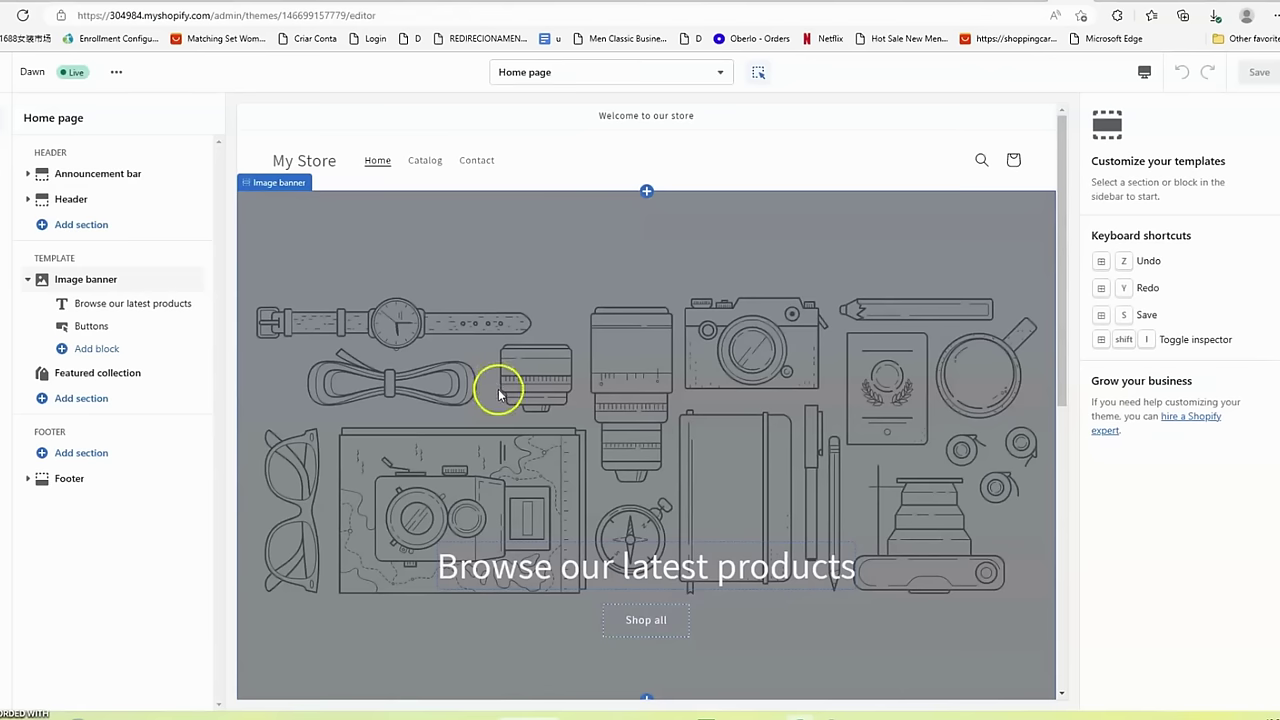
- Select the image banner section of the home page to show its settings
scroll(563, 420, down, 1)
scroll(563, 450, up, 1)
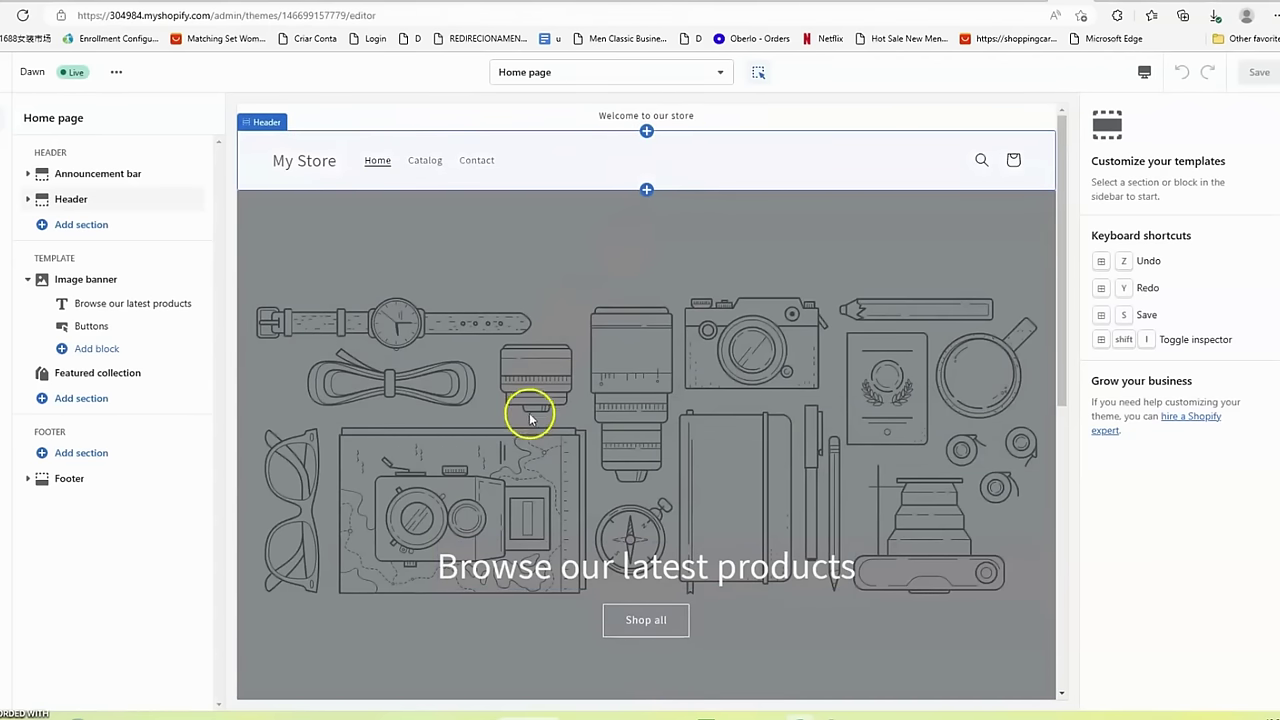
scroll(590, 430, down, 2)
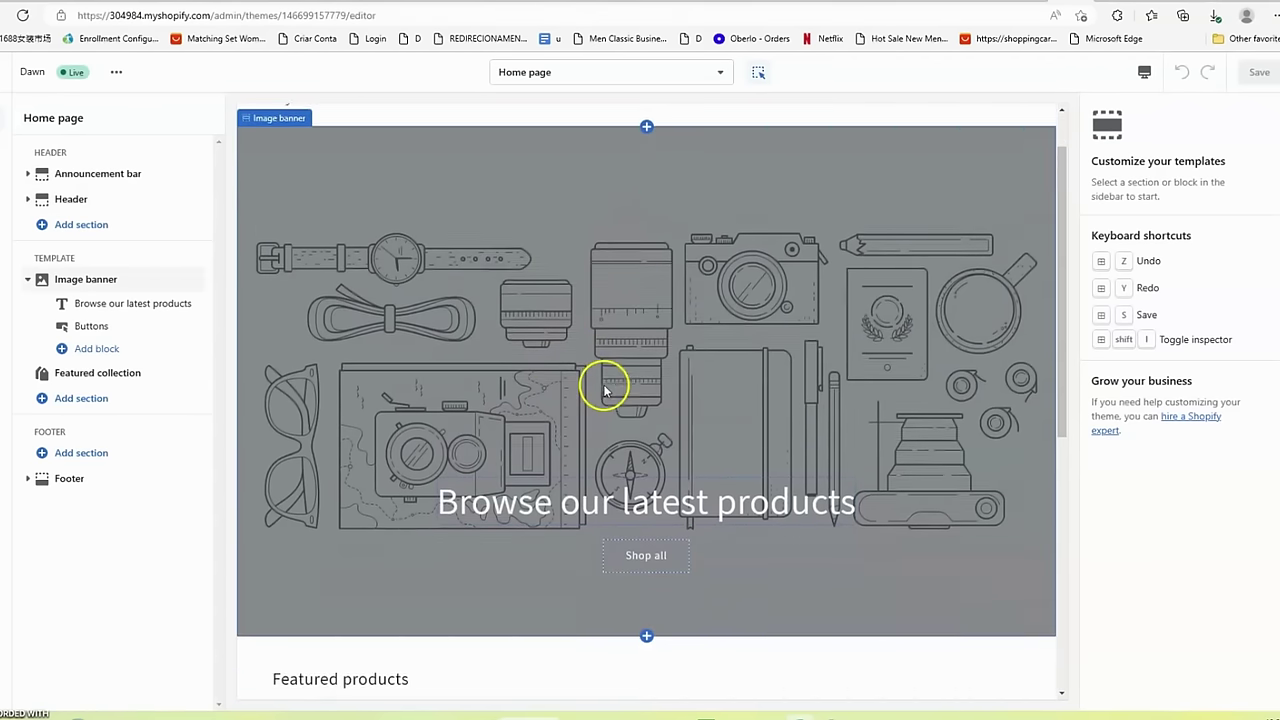
scroll(640, 340, up, 2)
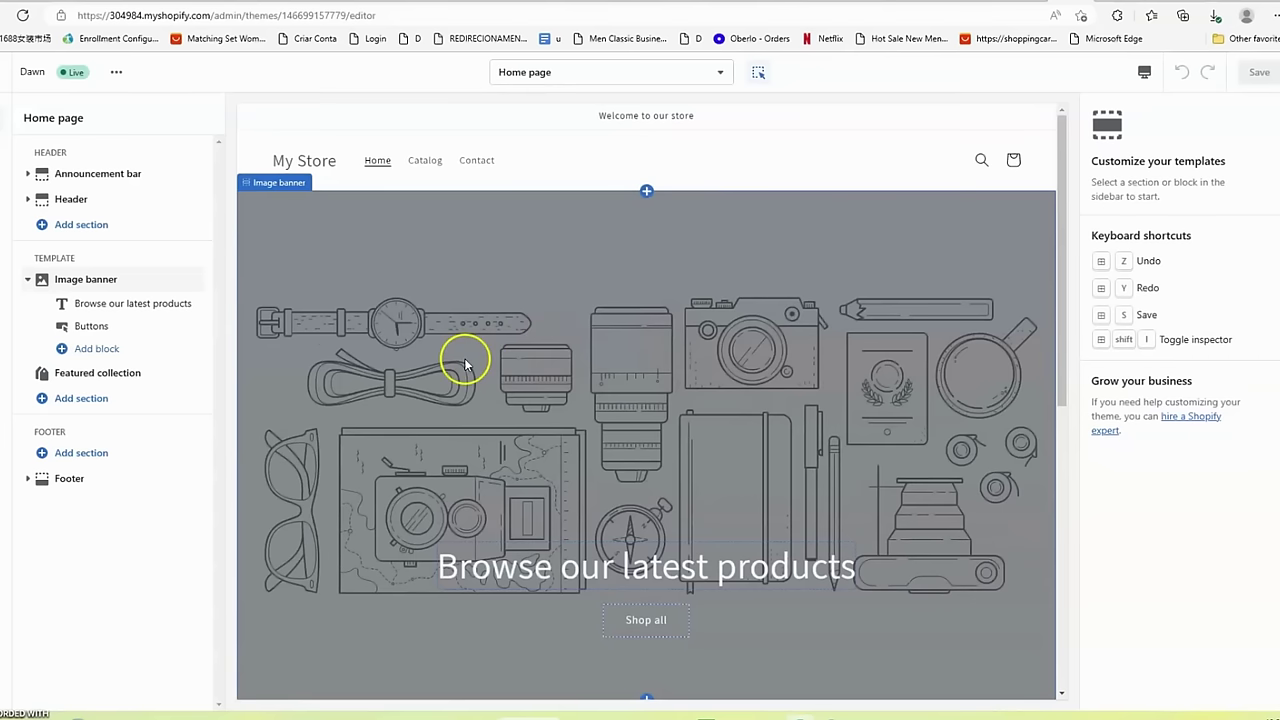
click(647, 377)
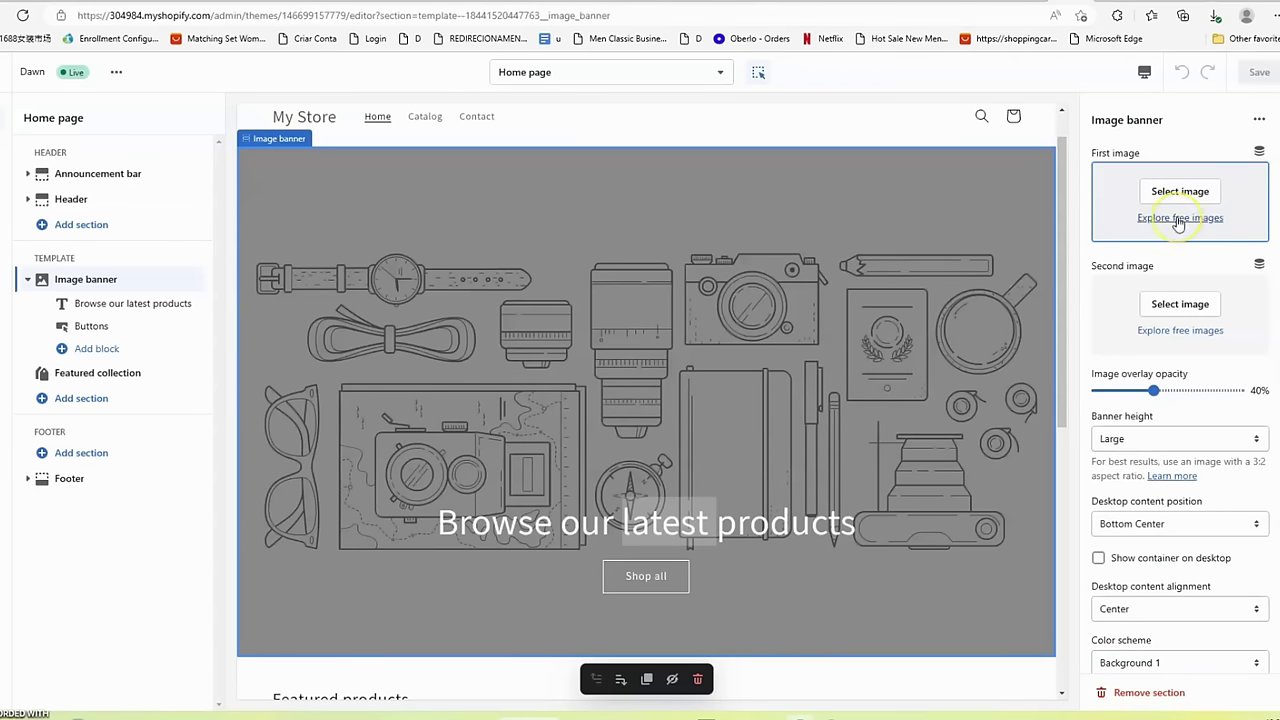
- Look through the free image categories offered for the banner's first image, then return to the banner settings
click(1179, 220)
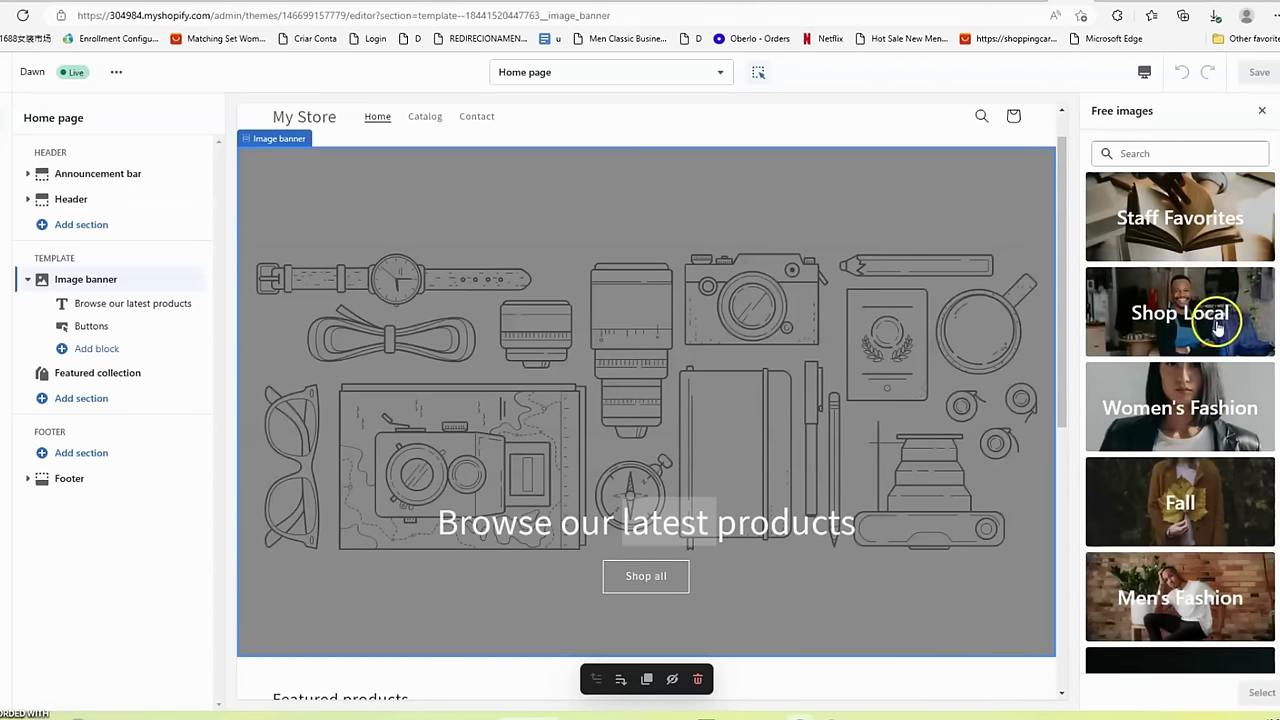
scroll(1195, 372, down, 1)
scroll(1190, 375, down, 2)
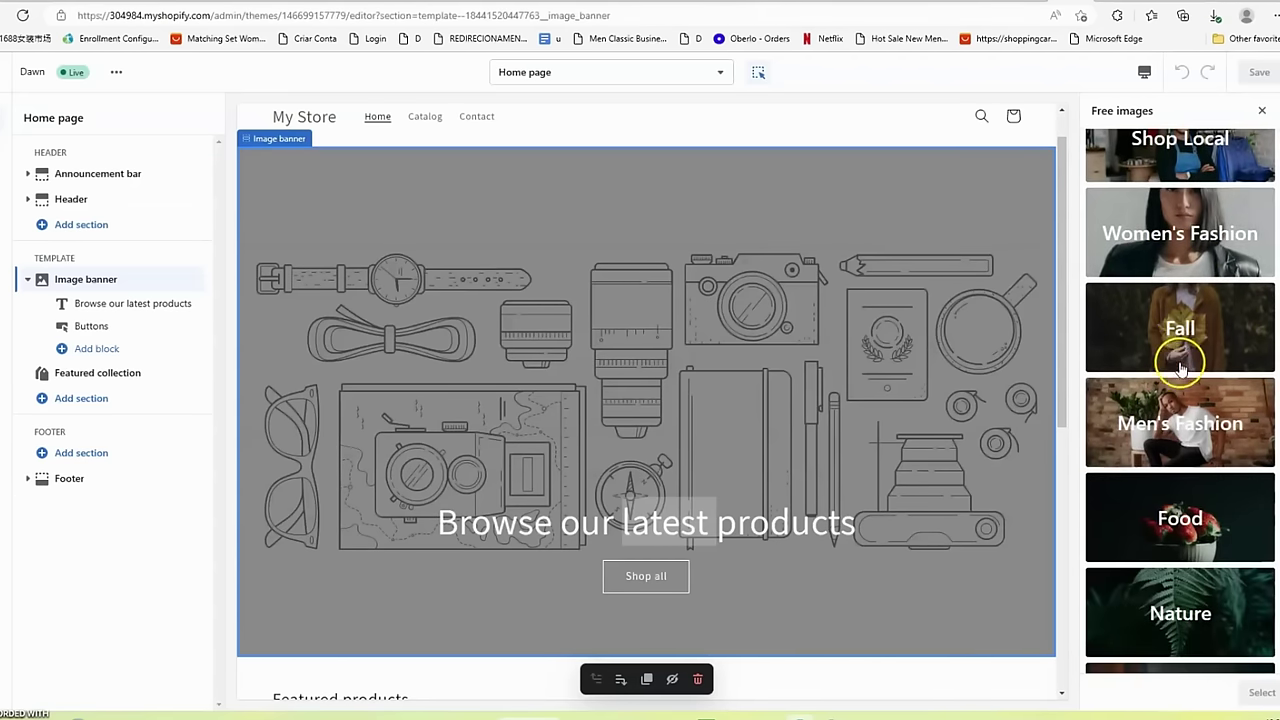
scroll(1178, 378, down, 7)
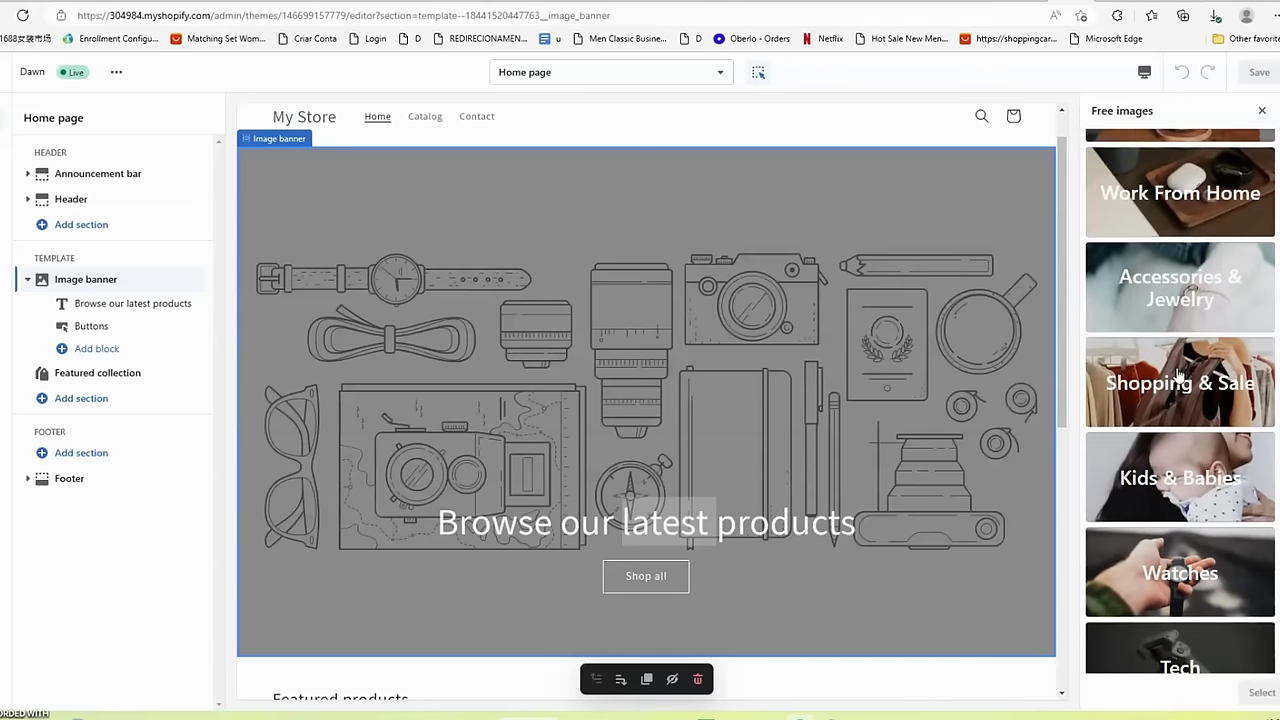
scroll(1177, 376, down, 2)
scroll(1168, 390, down, 4)
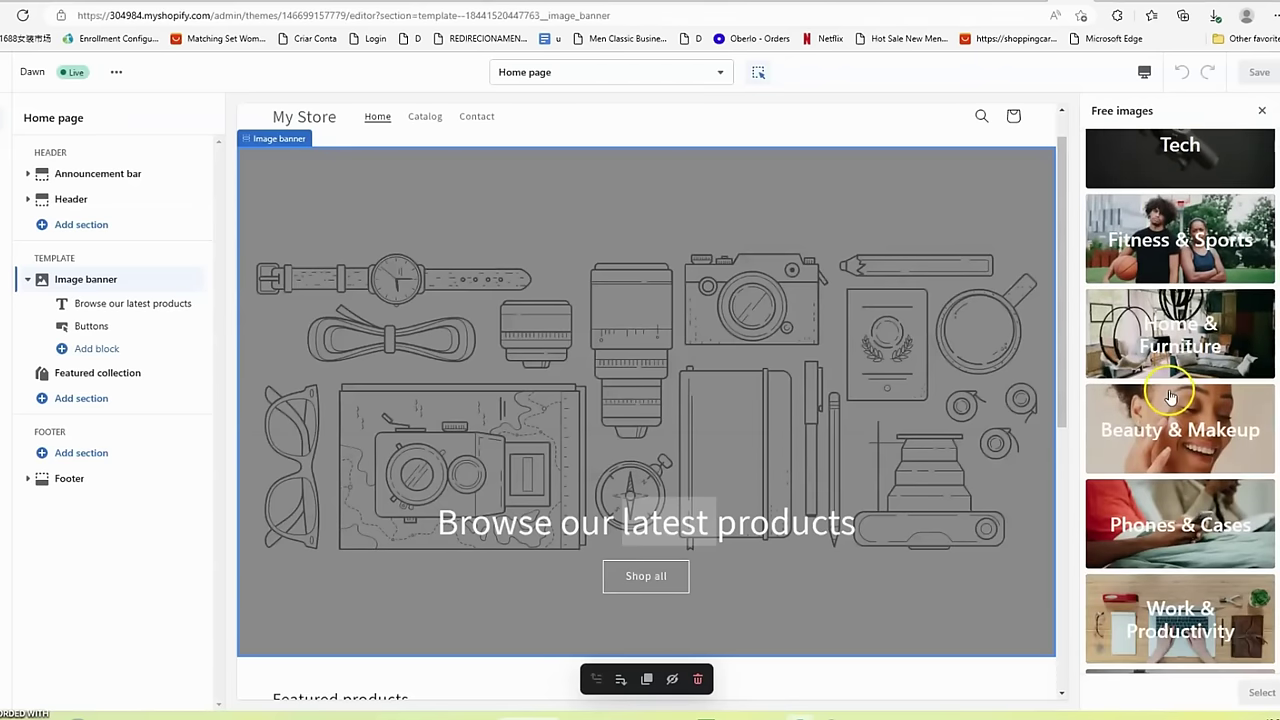
scroll(1168, 390, down, 2)
scroll(1170, 386, up, 13)
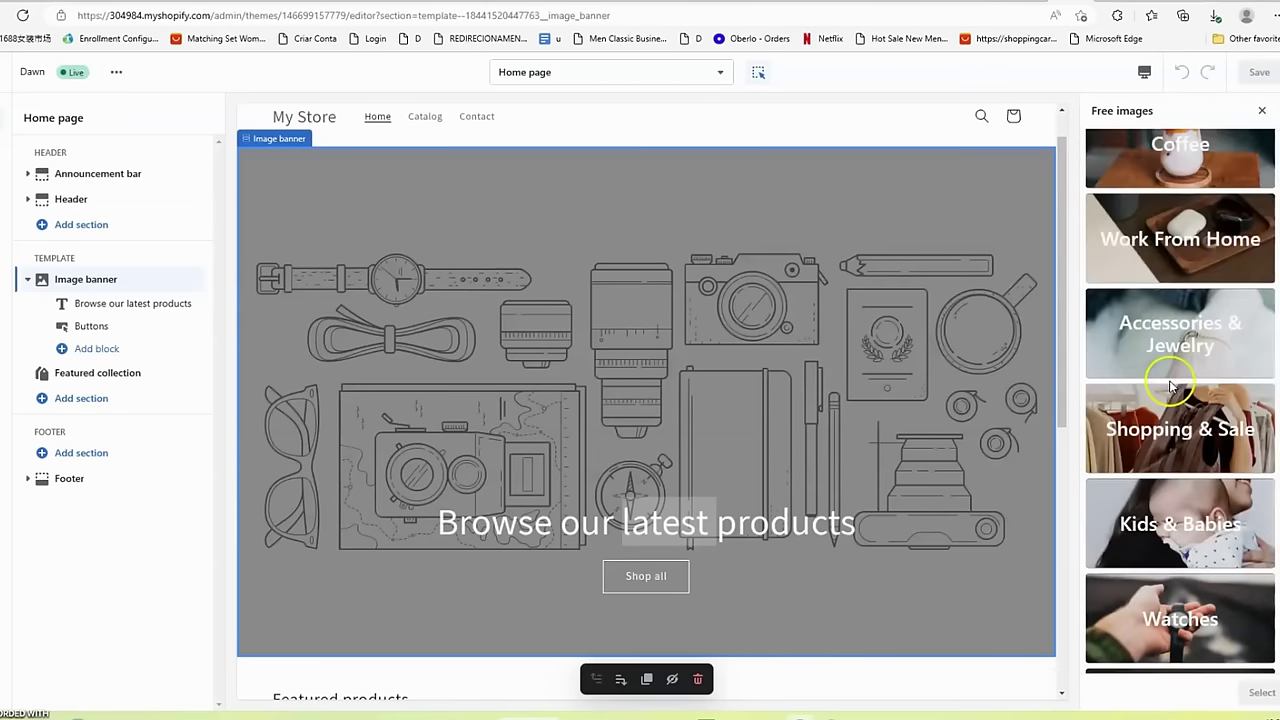
scroll(1172, 383, up, 4)
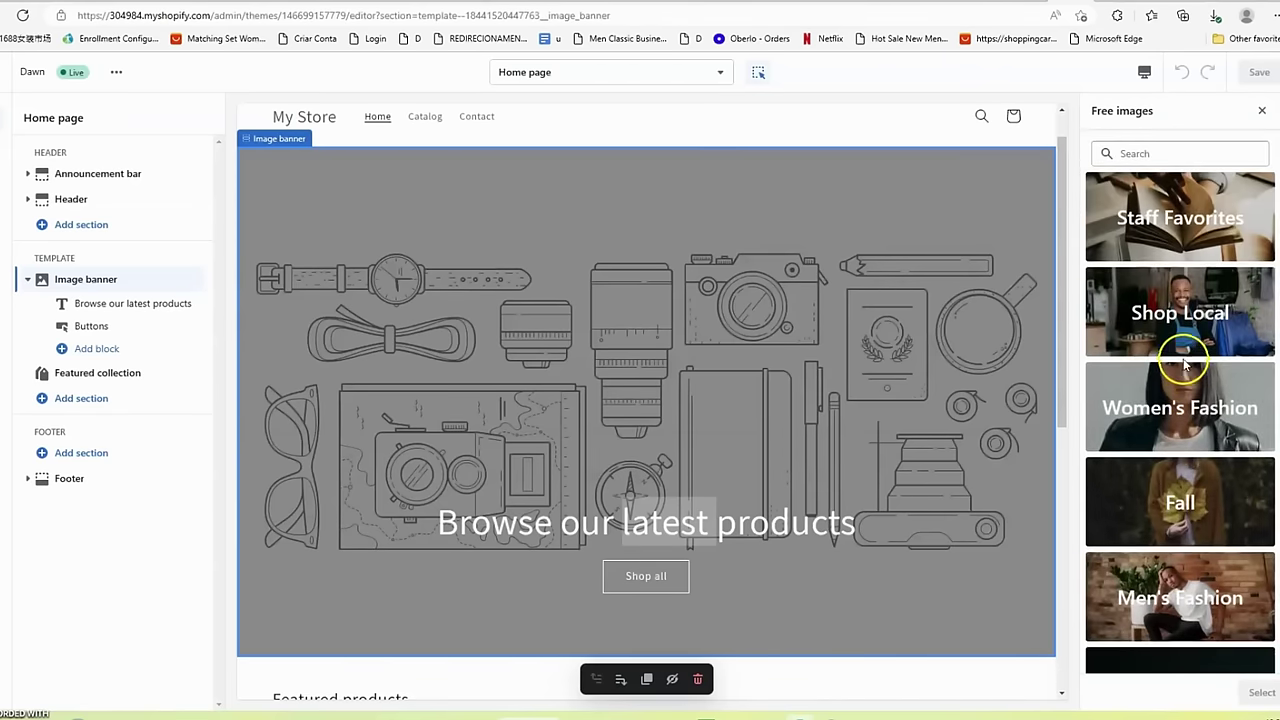
click(750, 316)
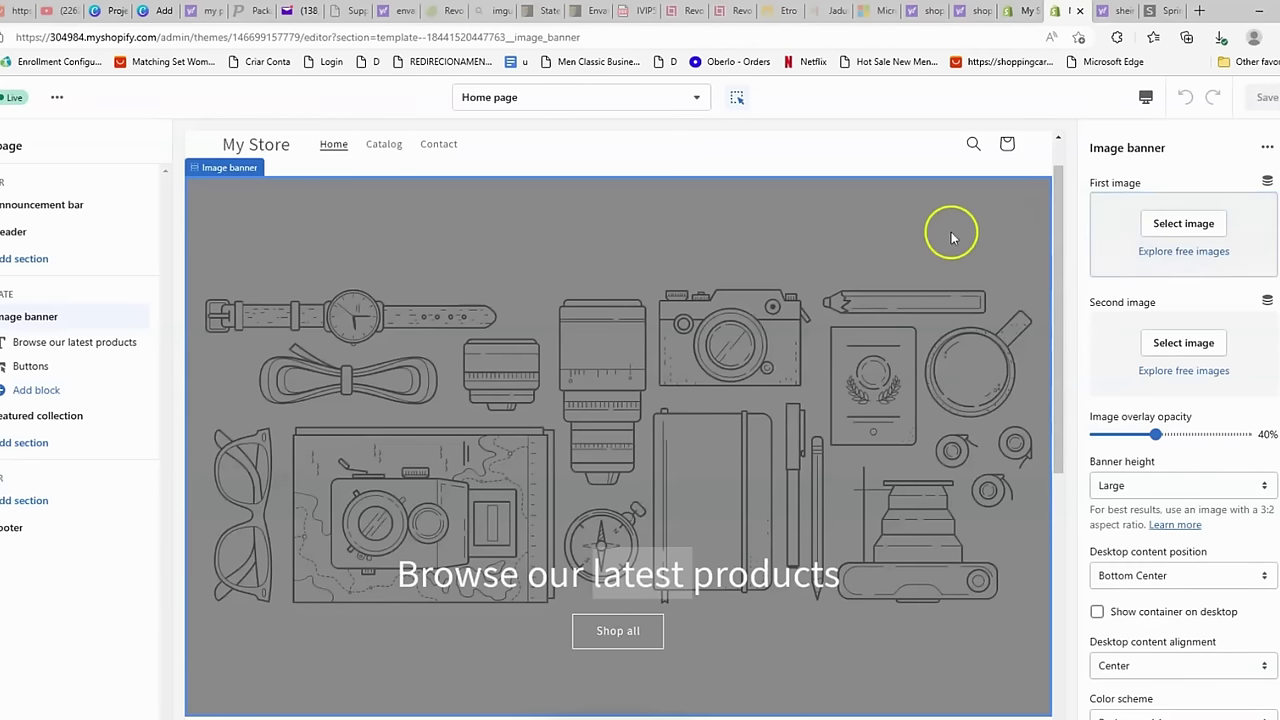
- Switch to the Canva banner design (1880 × 940 px) and go to the YOUDE-FASHION banner on page 12
mouse_move(111, 15)
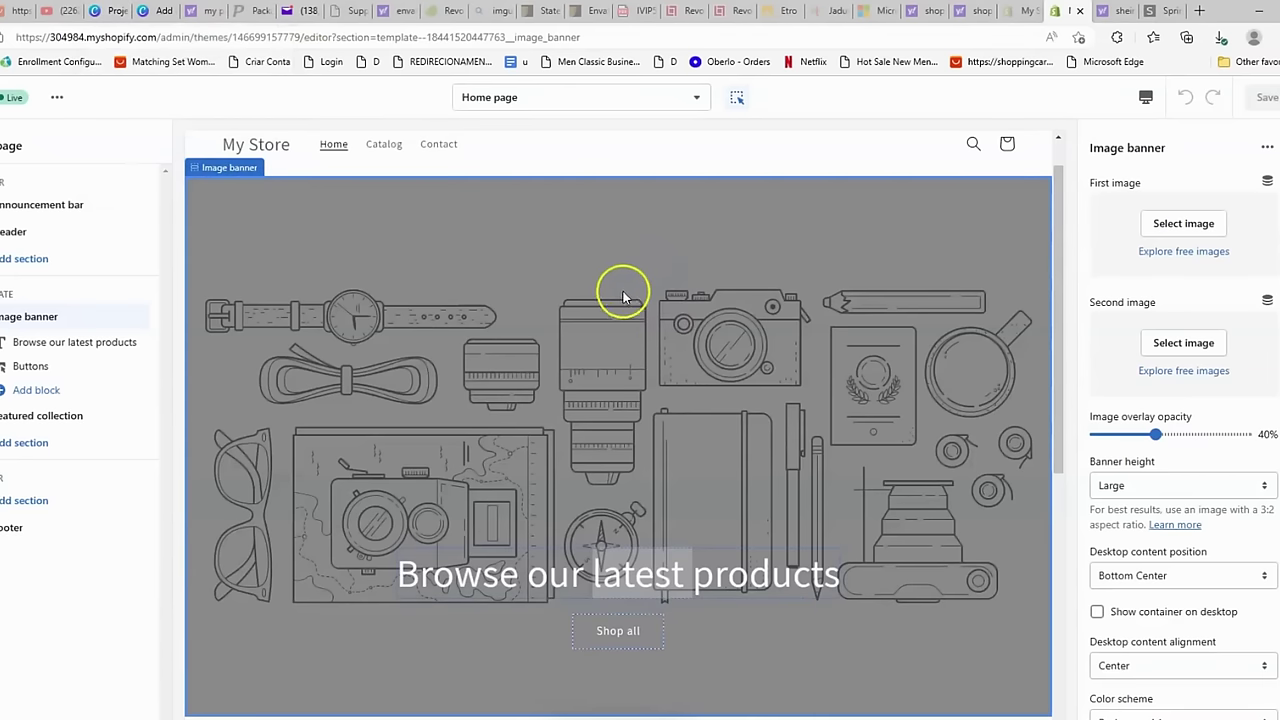
click(114, 11)
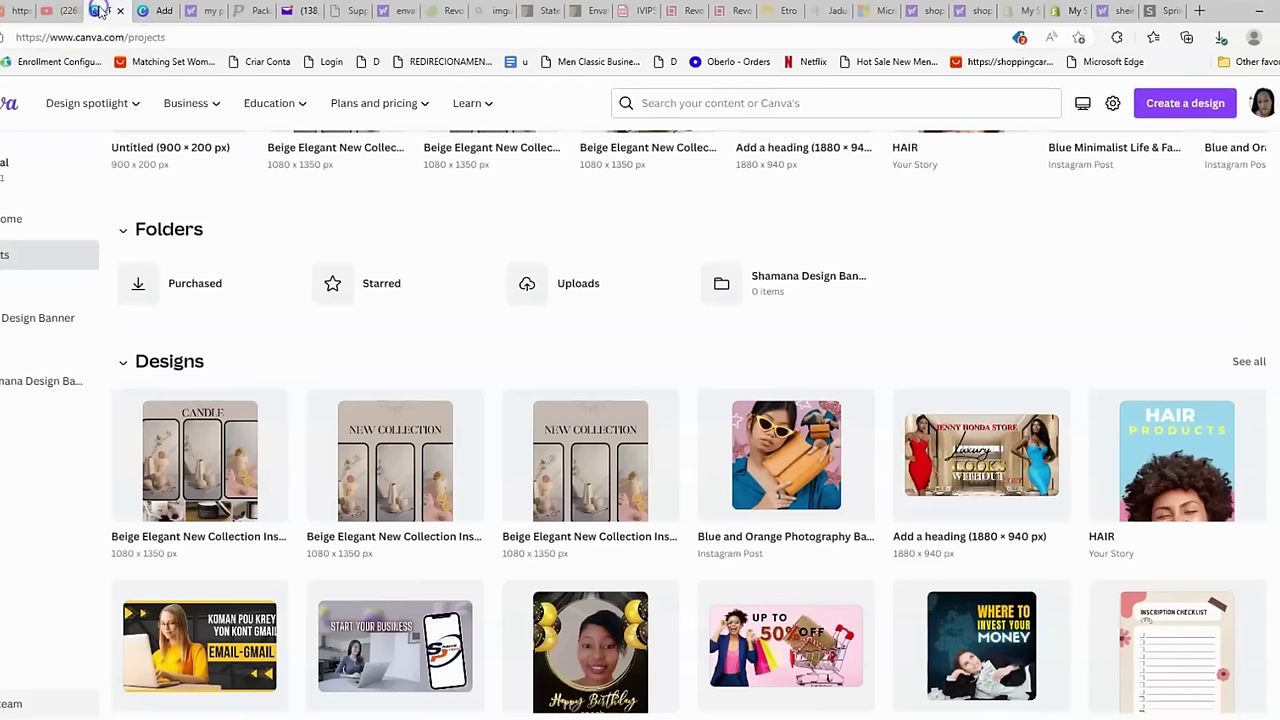
click(155, 10)
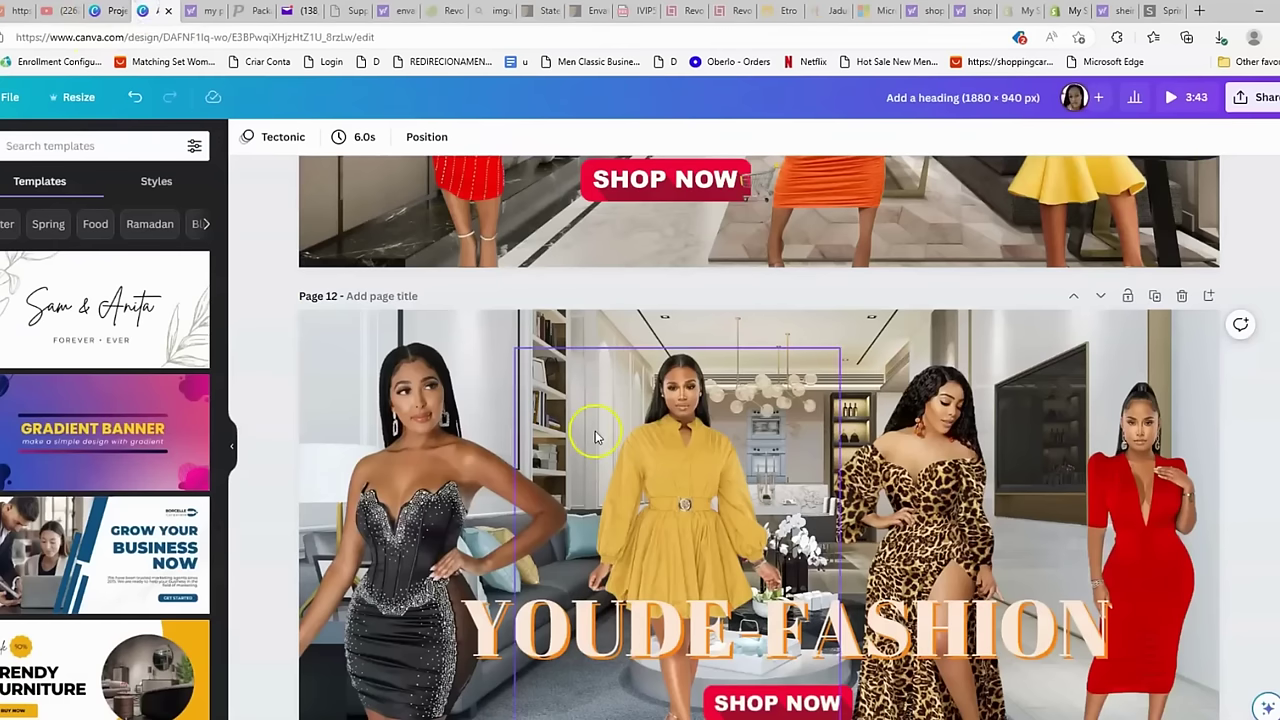
scroll(594, 435, down, 1)
scroll(596, 435, up, 3)
scroll(598, 434, down, 4)
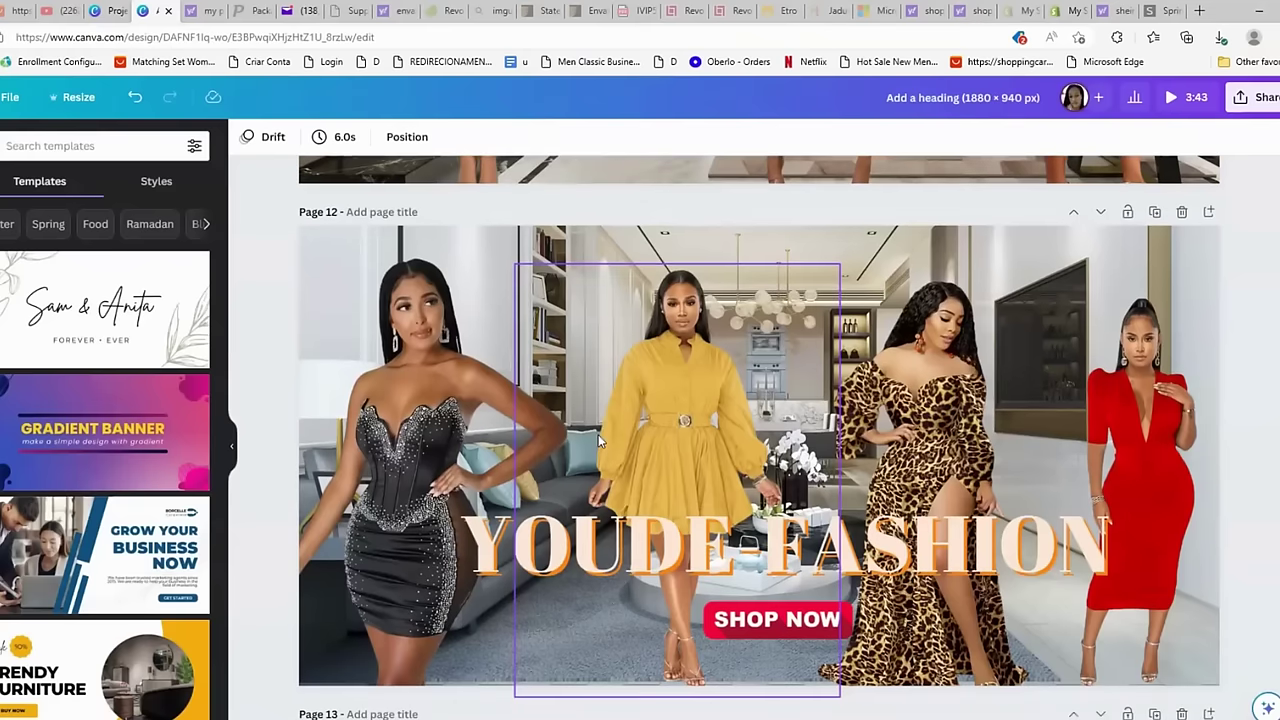
- Open the design's download settings and set the file type to PNG
click(1266, 100)
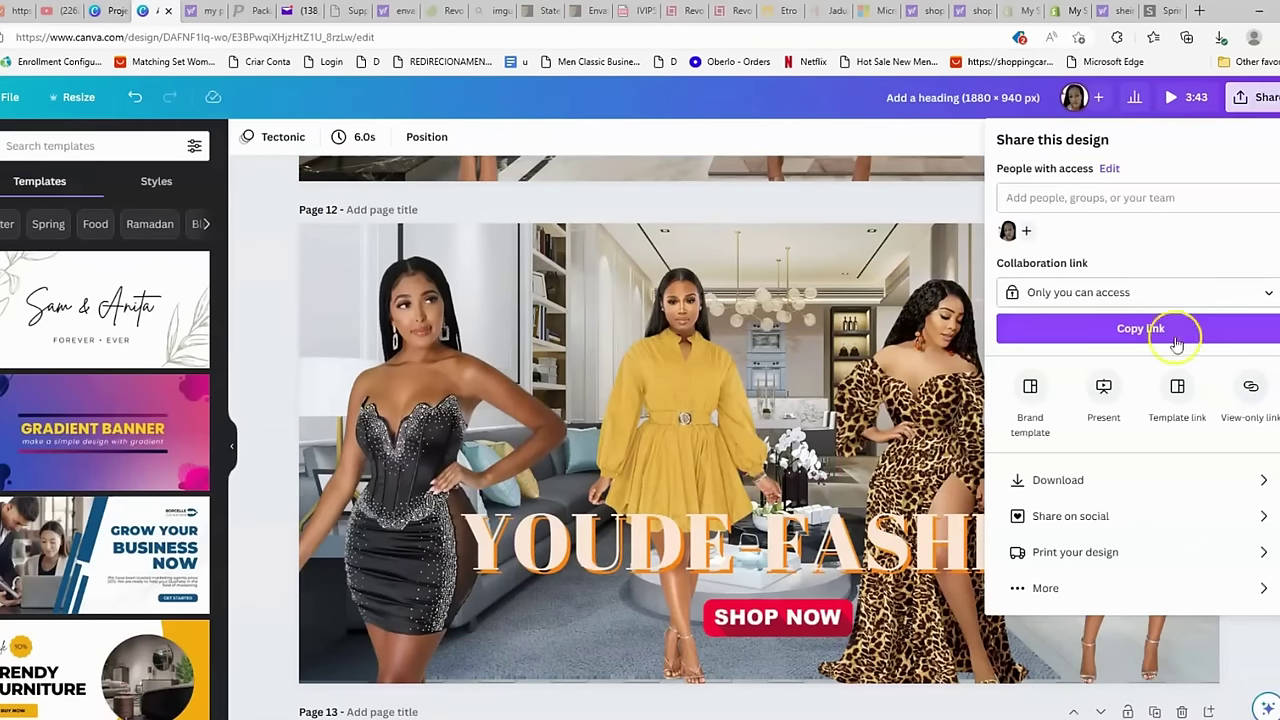
click(1056, 478)
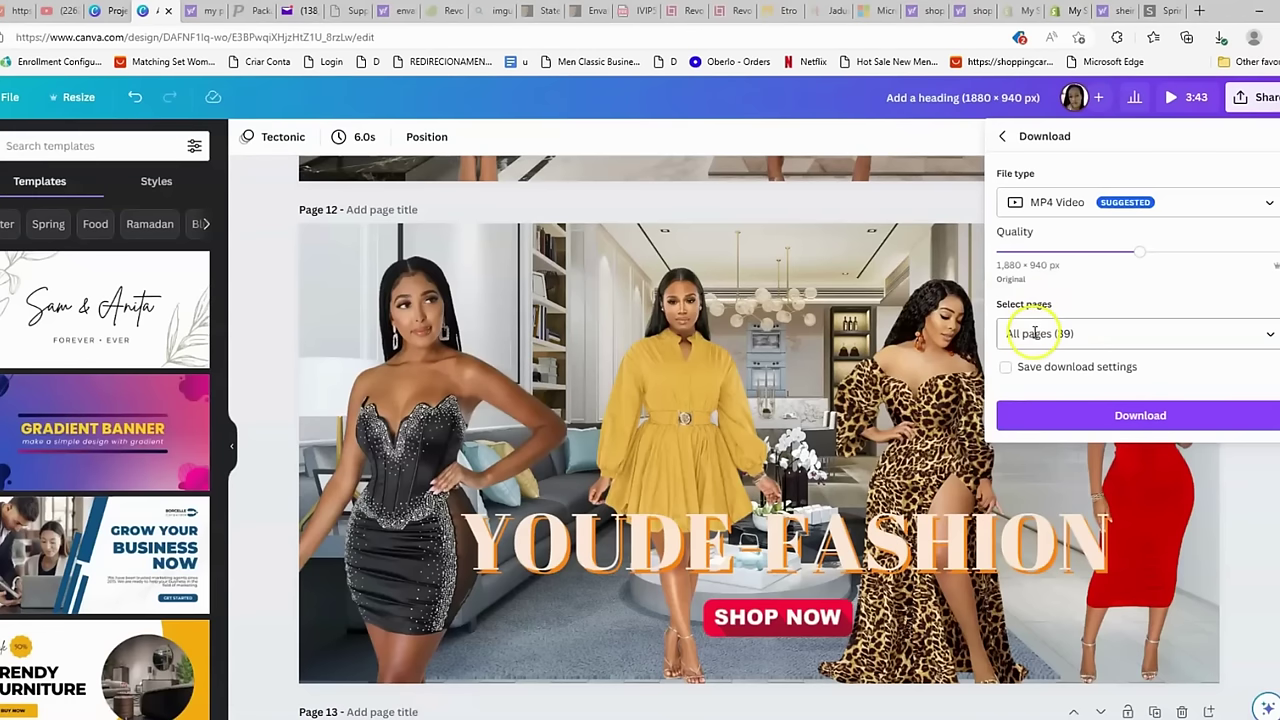
click(1020, 201)
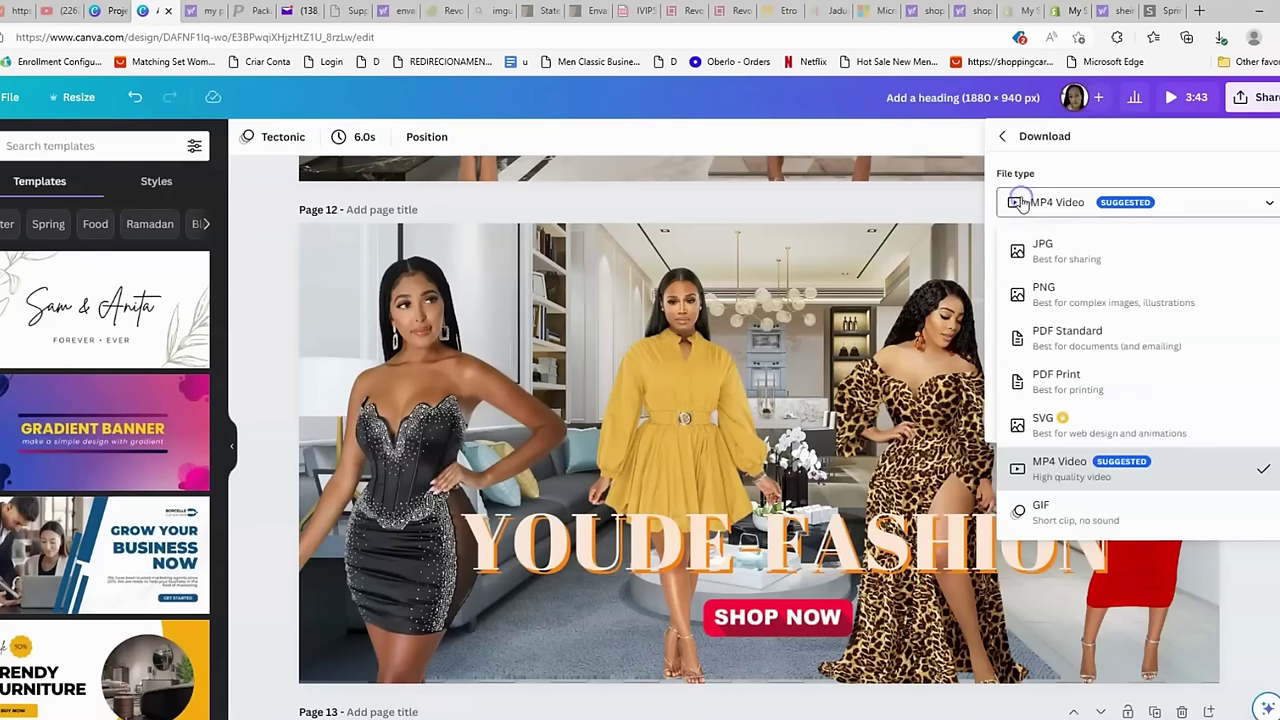
click(1089, 312)
- Restrict the download to the current page (Page 12) only and download the PNG
click(1061, 371)
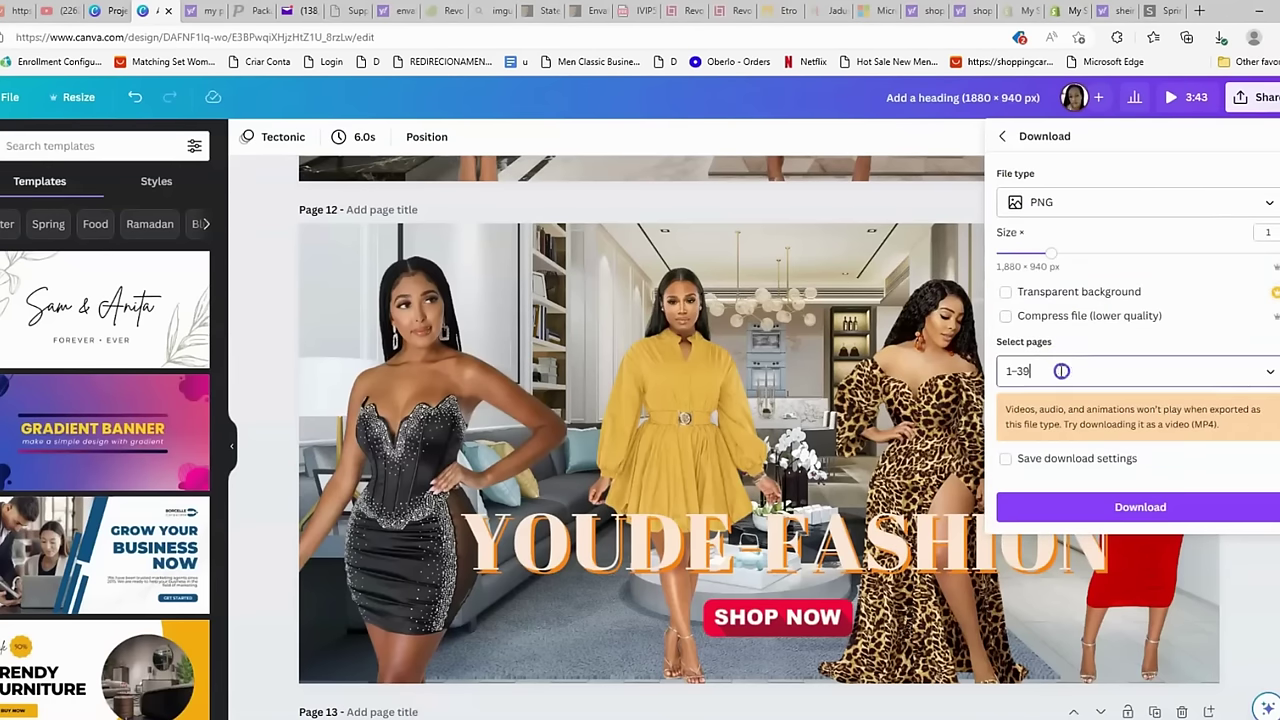
click(1068, 414)
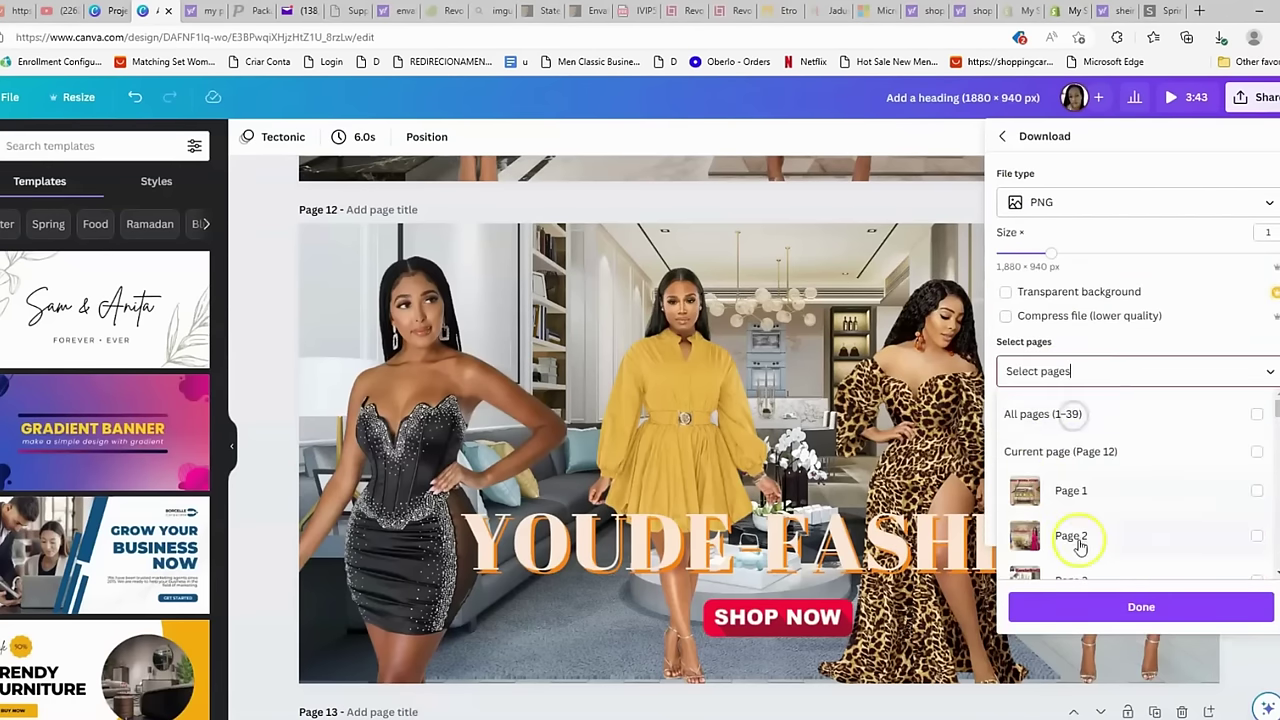
scroll(1094, 463, down, 2)
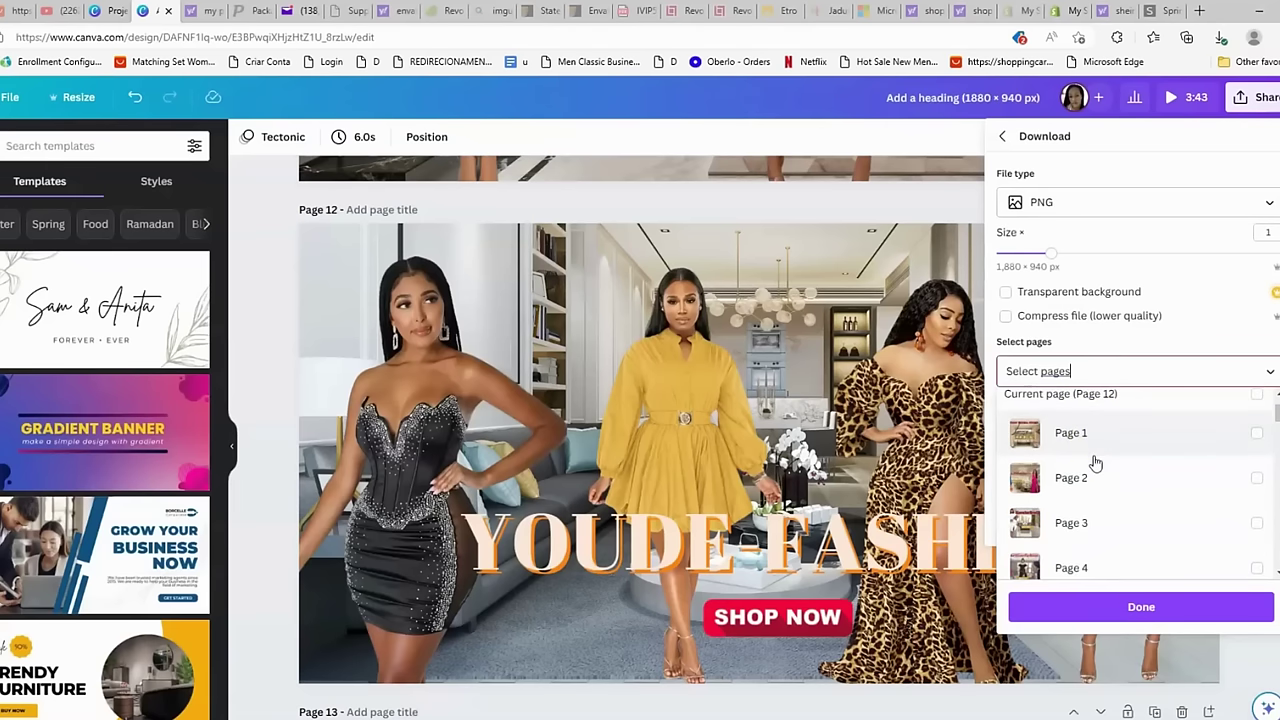
scroll(1094, 463, up, 2)
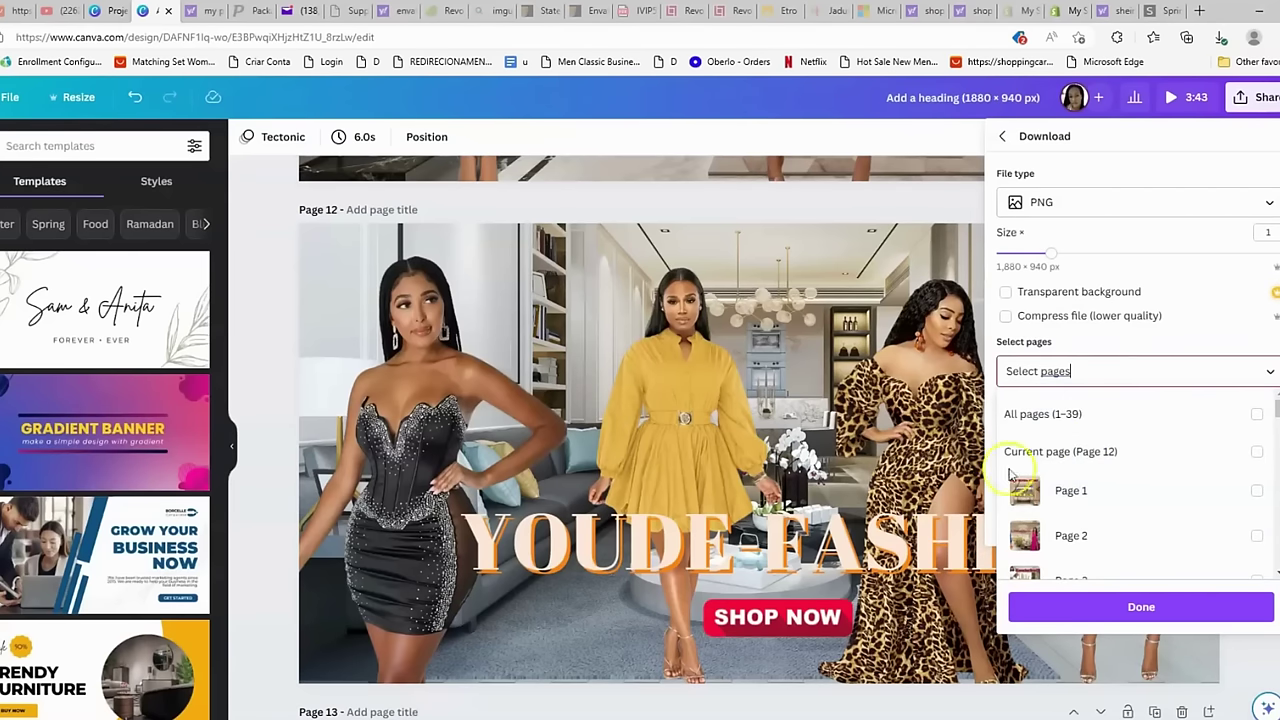
click(1174, 451)
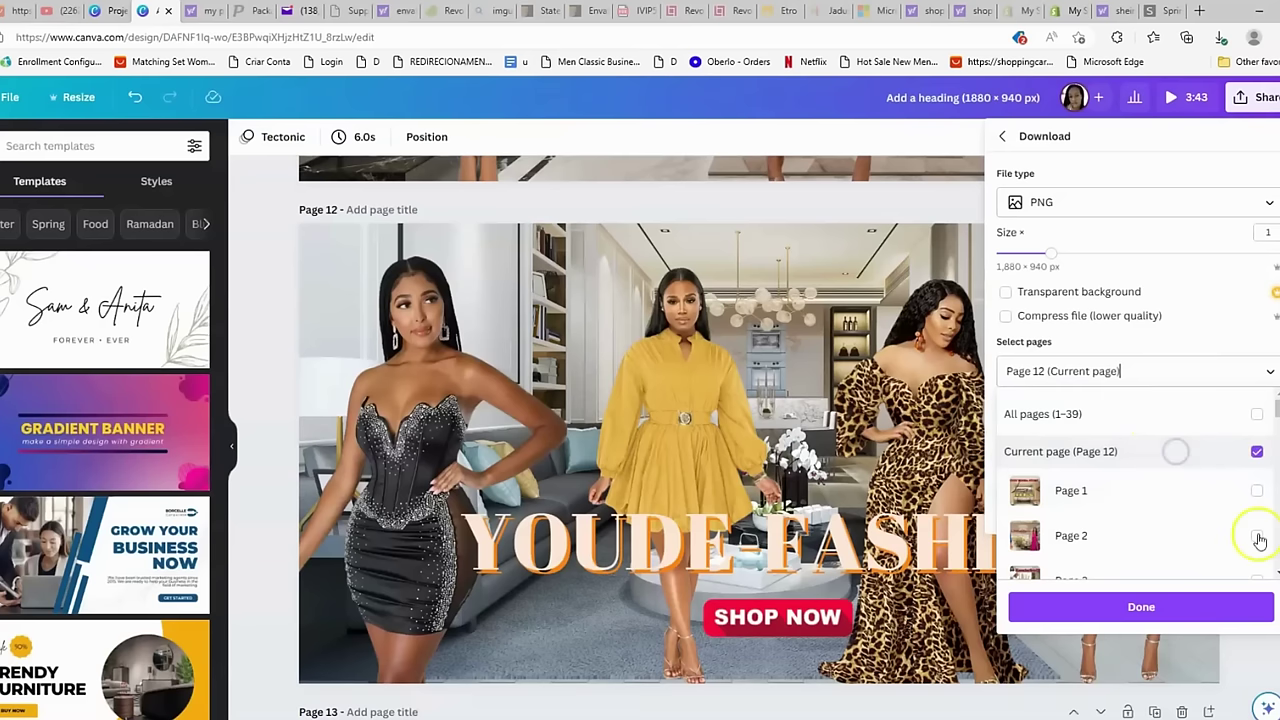
click(1148, 612)
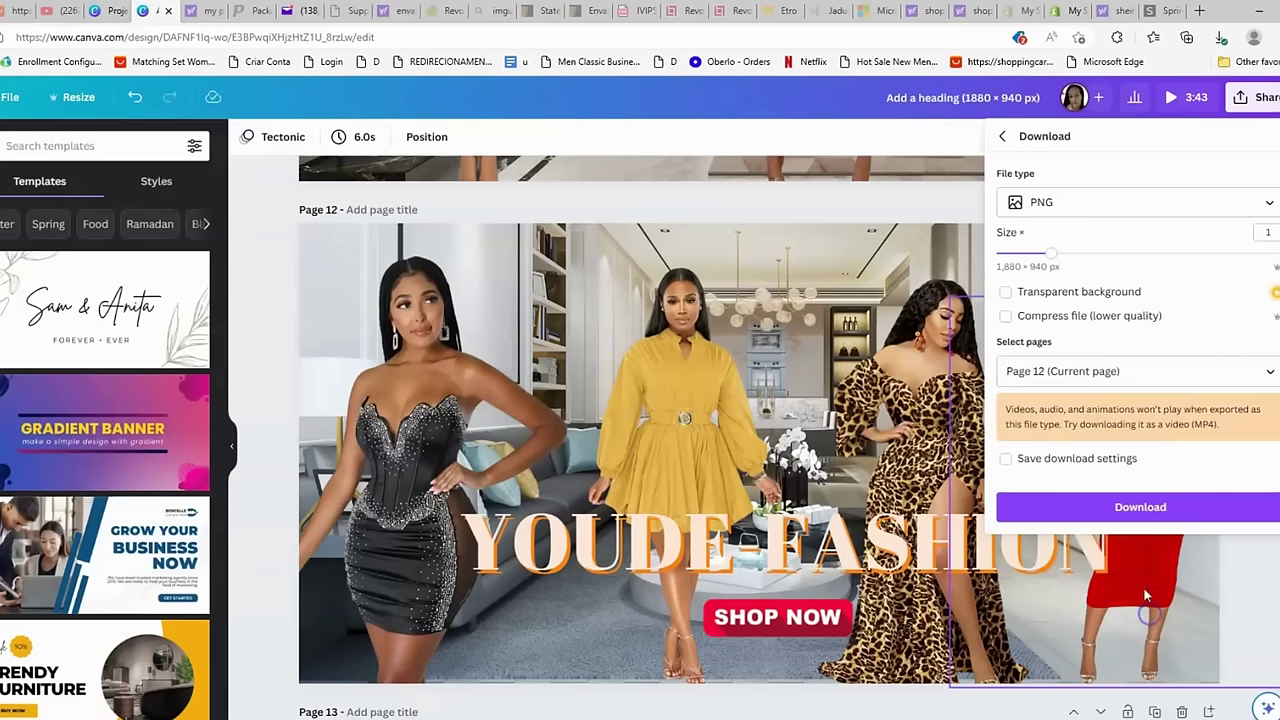
click(1068, 519)
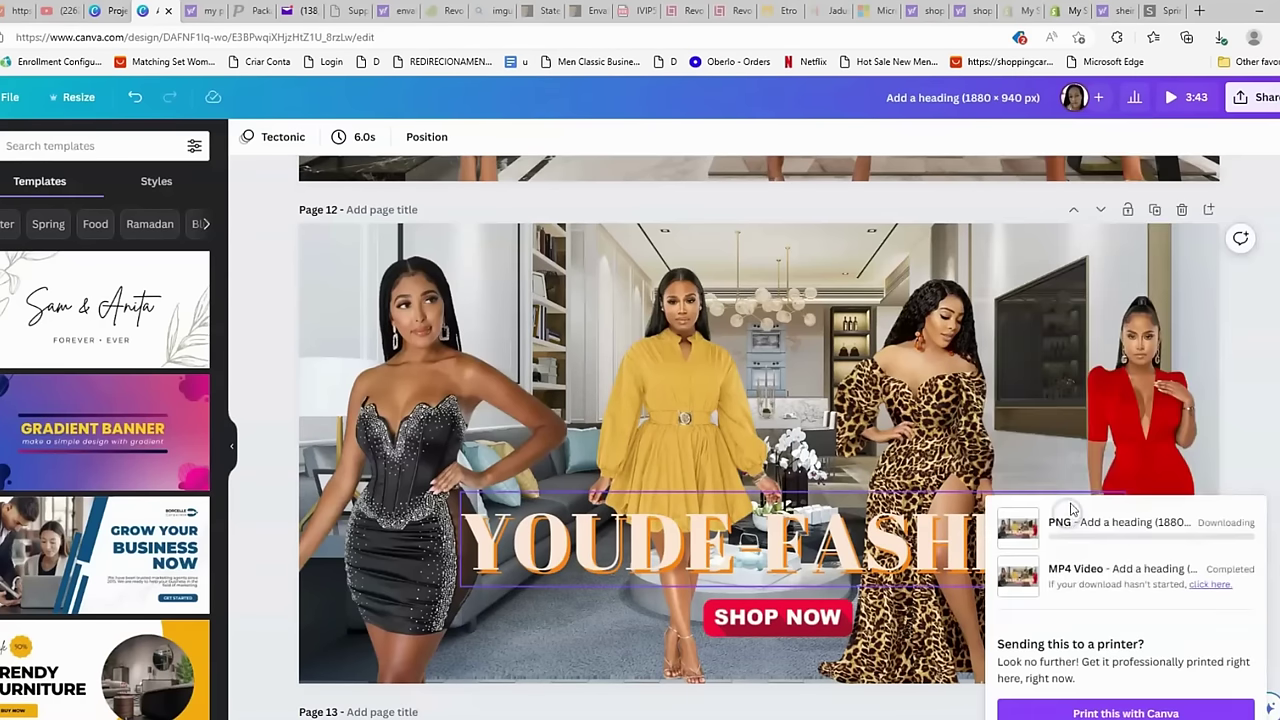
click(550, 412)
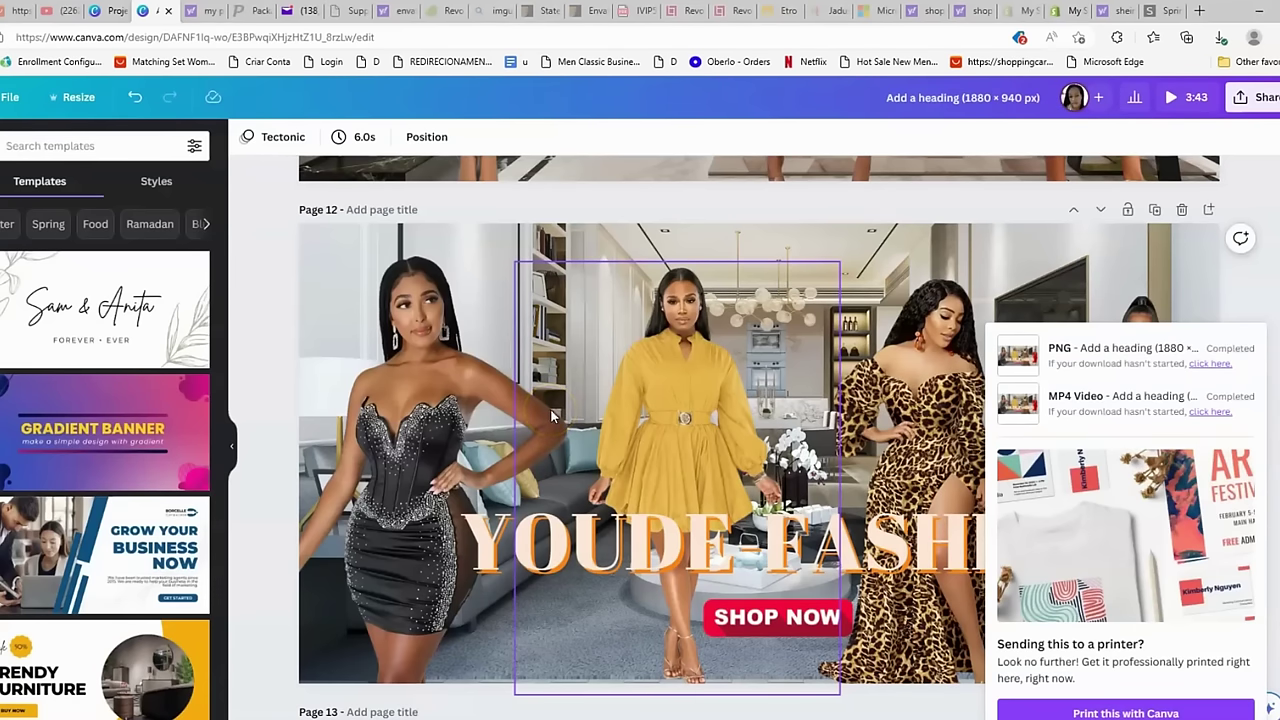
click(600, 376)
- Switch back to the Shopify theme editor and open the image selection for the banner's first image
click(1177, 12)
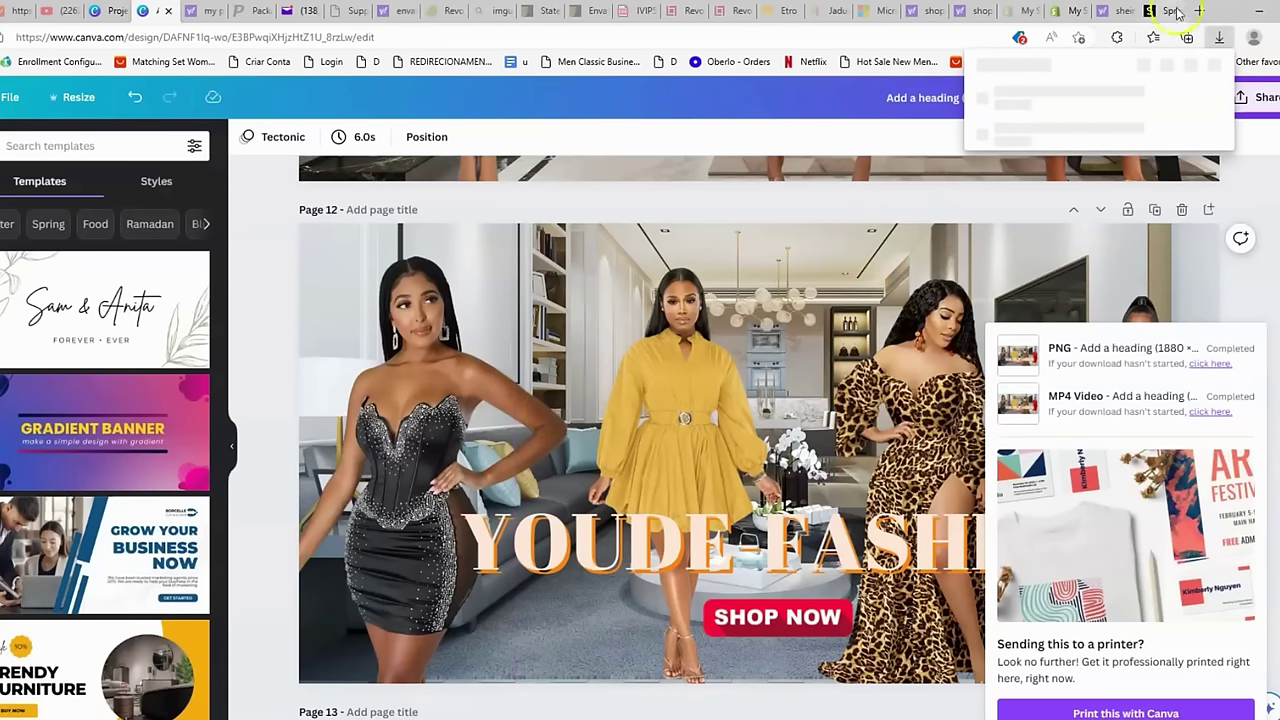
click(1072, 10)
click(1207, 225)
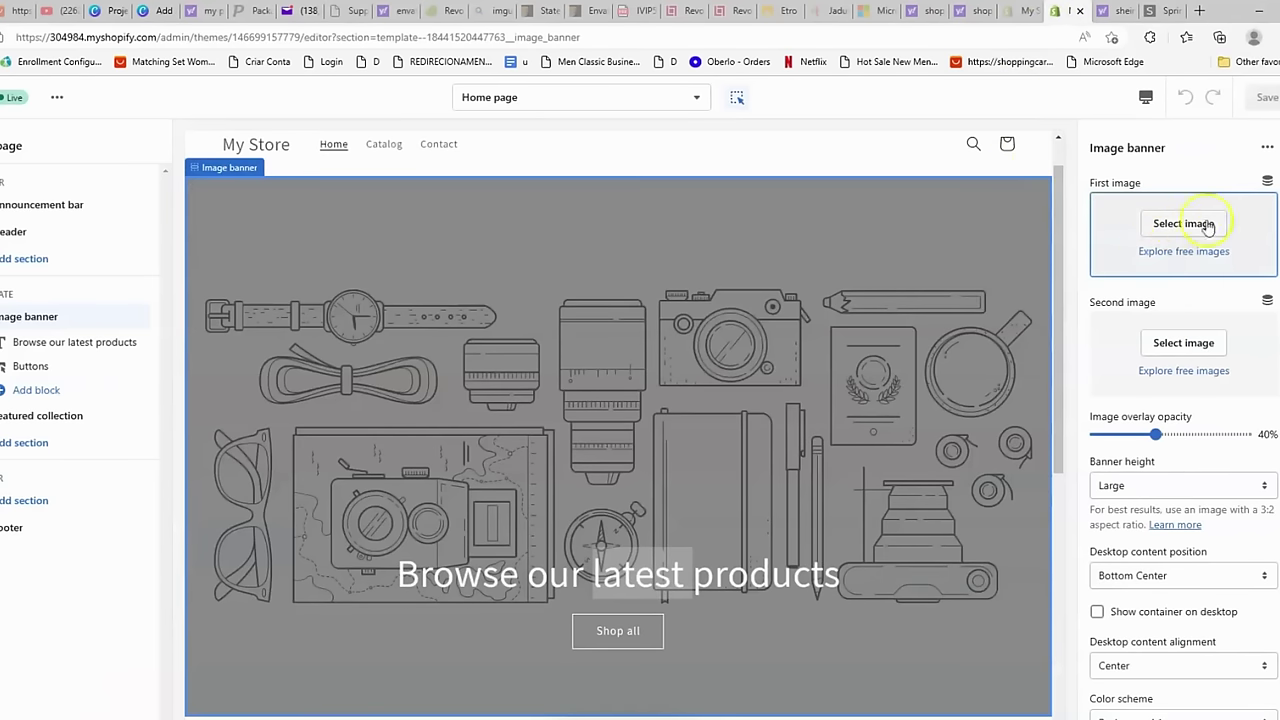
scroll(514, 400, up, 1)
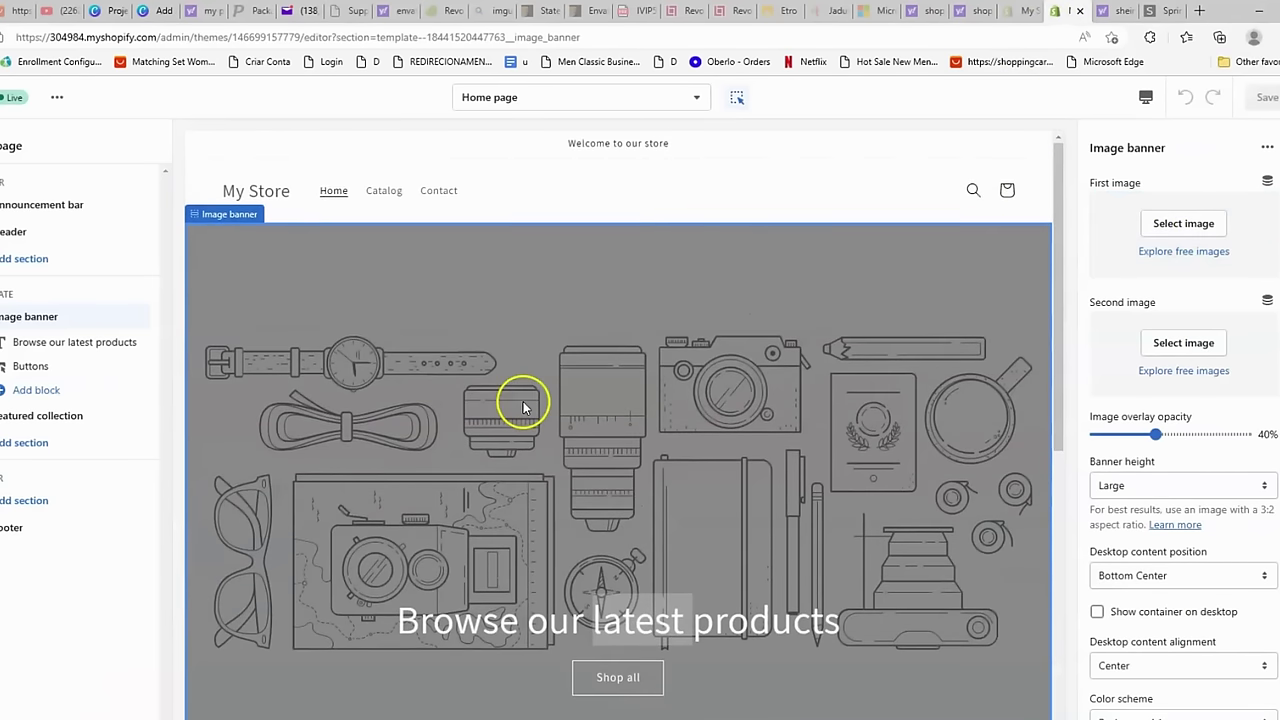
click(1175, 227)
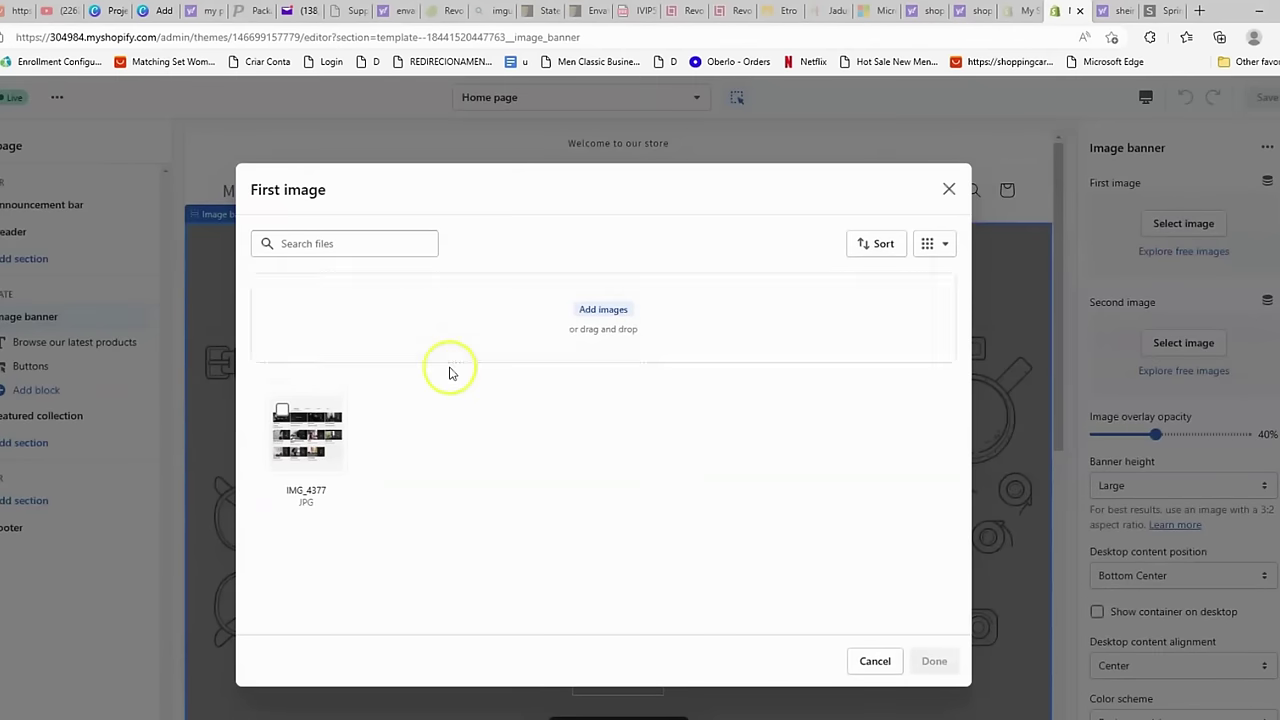
- Upload the PNG file "Add a heading (1880 × 940 px)" from Downloads and apply it as the banner's first image
click(593, 316)
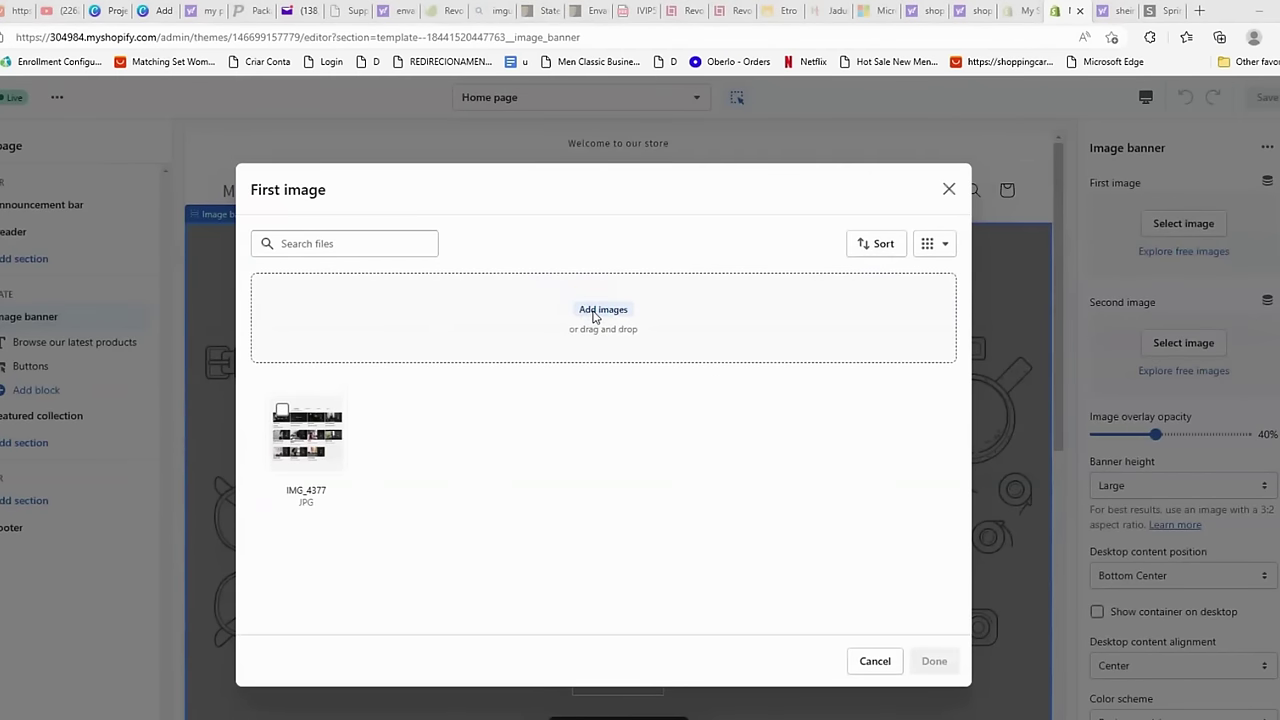
click(140, 149)
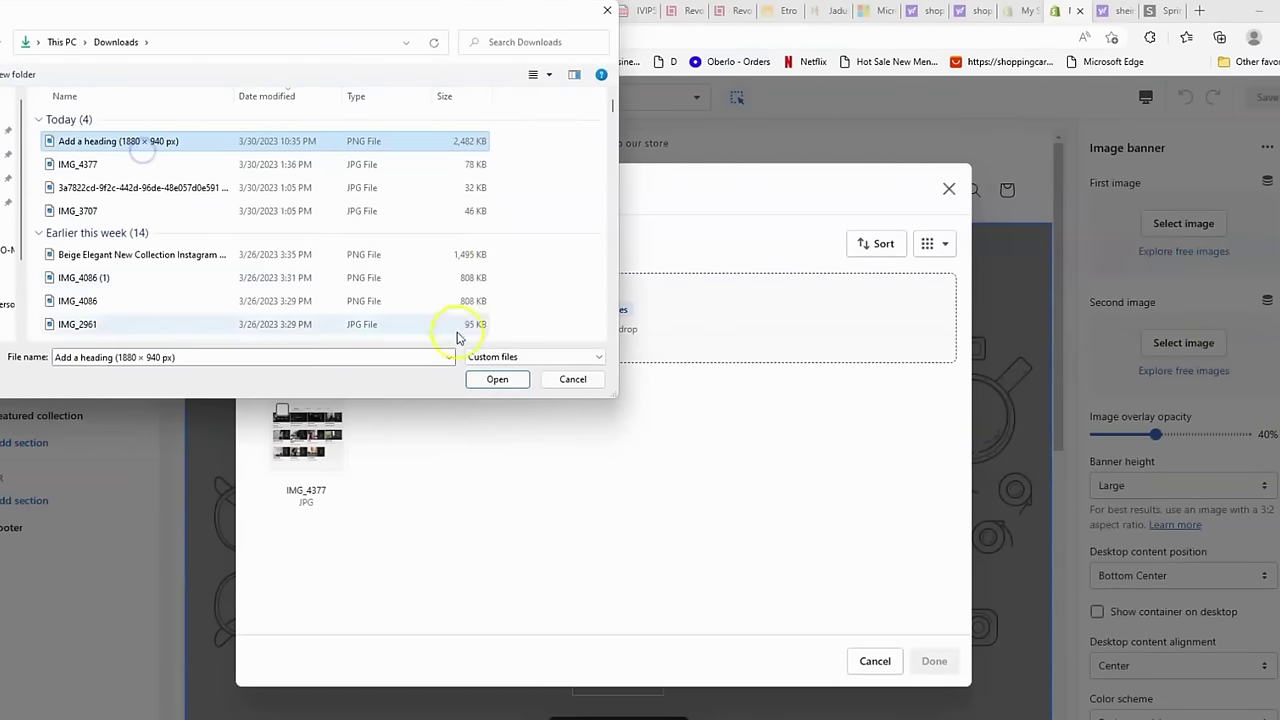
click(493, 379)
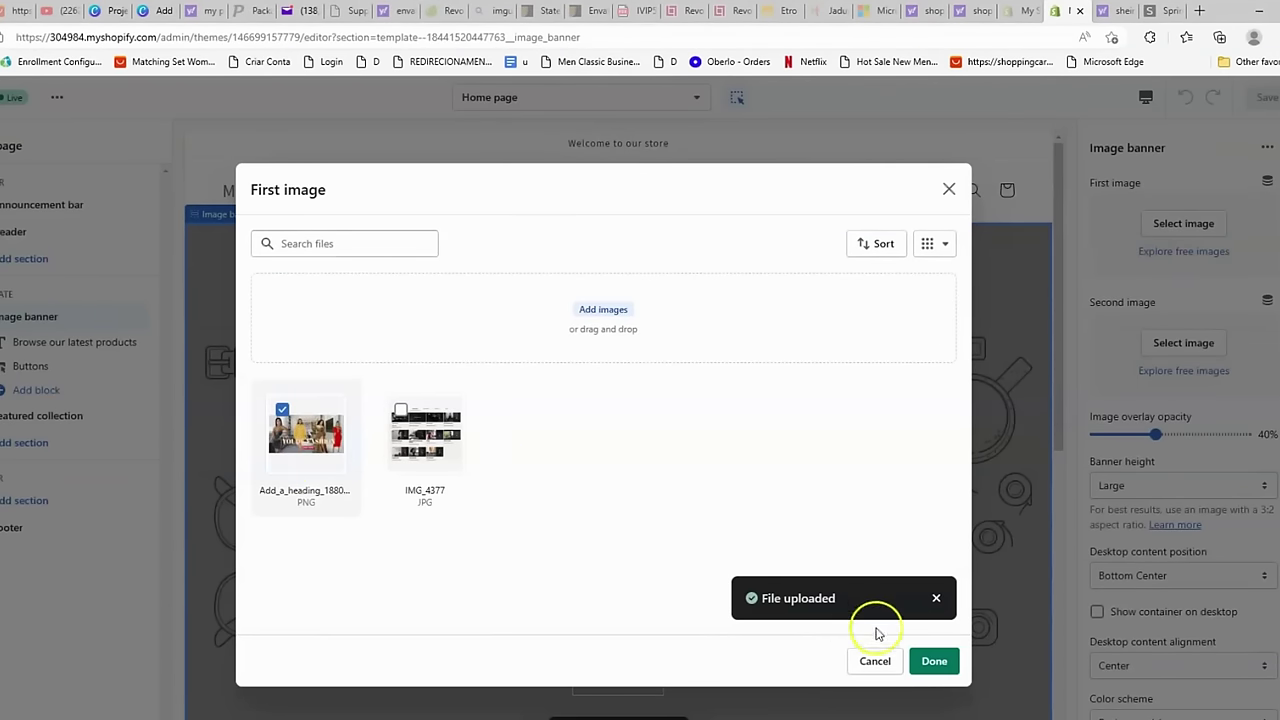
click(937, 661)
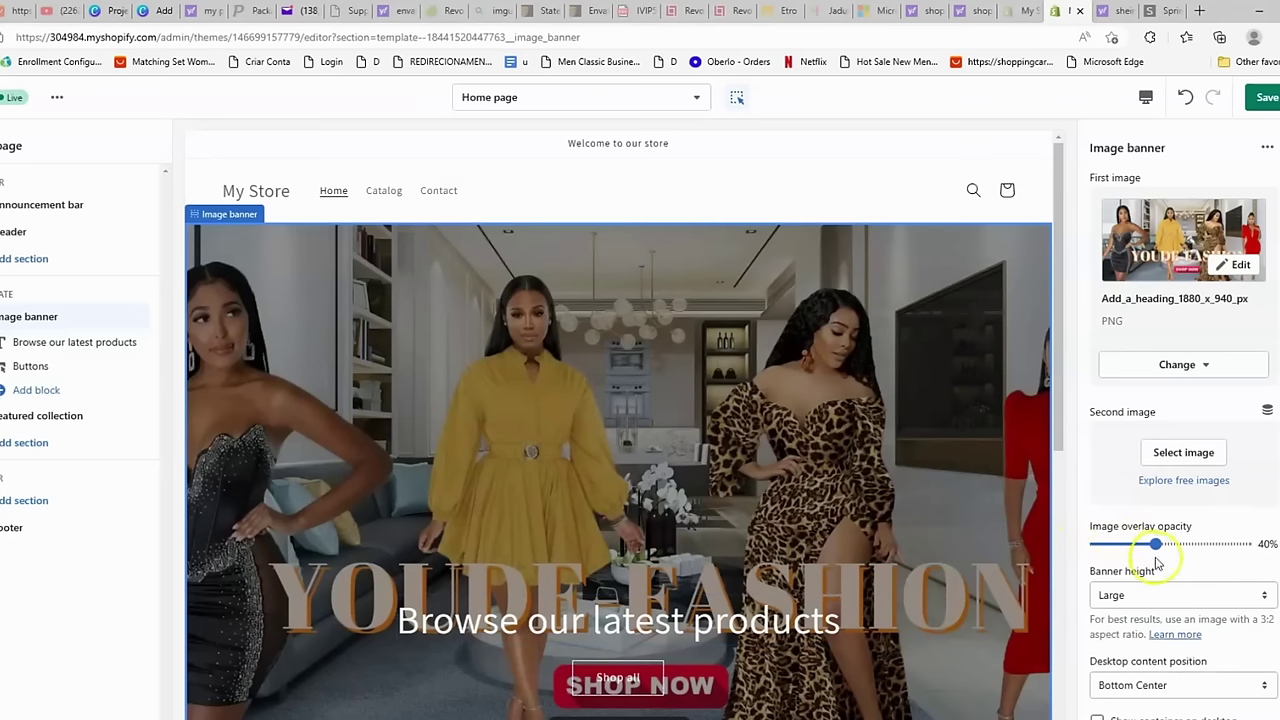
- Set the banner's image overlay opacity to 0%
drag(1156, 544, 1067, 572)
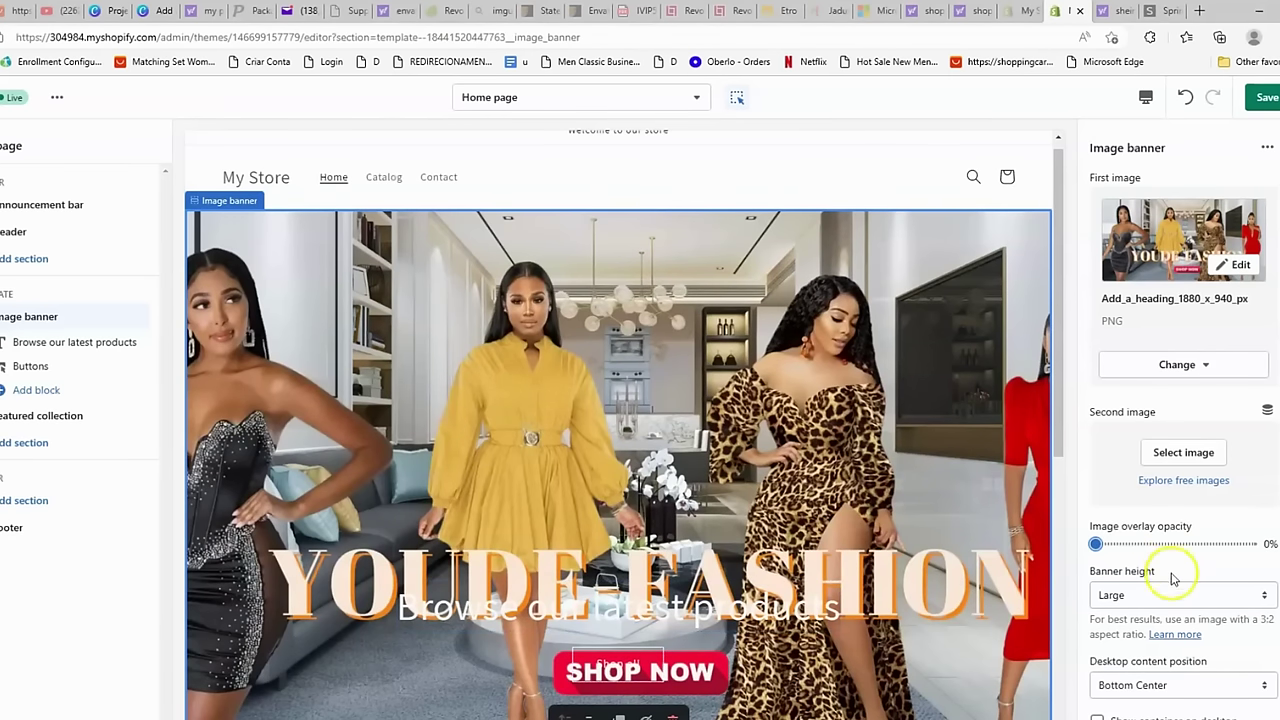
- Set the image banner's height to "Adapt to first image"
scroll(1175, 578, down, 1)
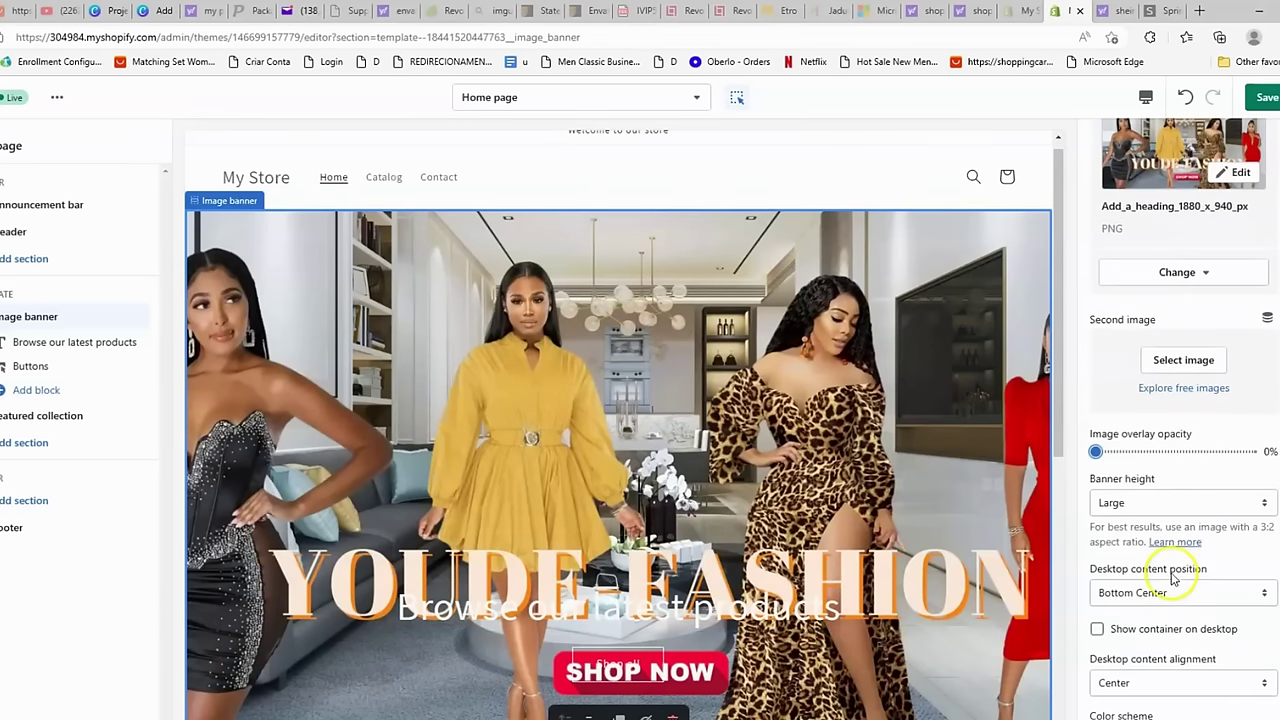
click(1143, 503)
click(1142, 503)
click(1142, 503)
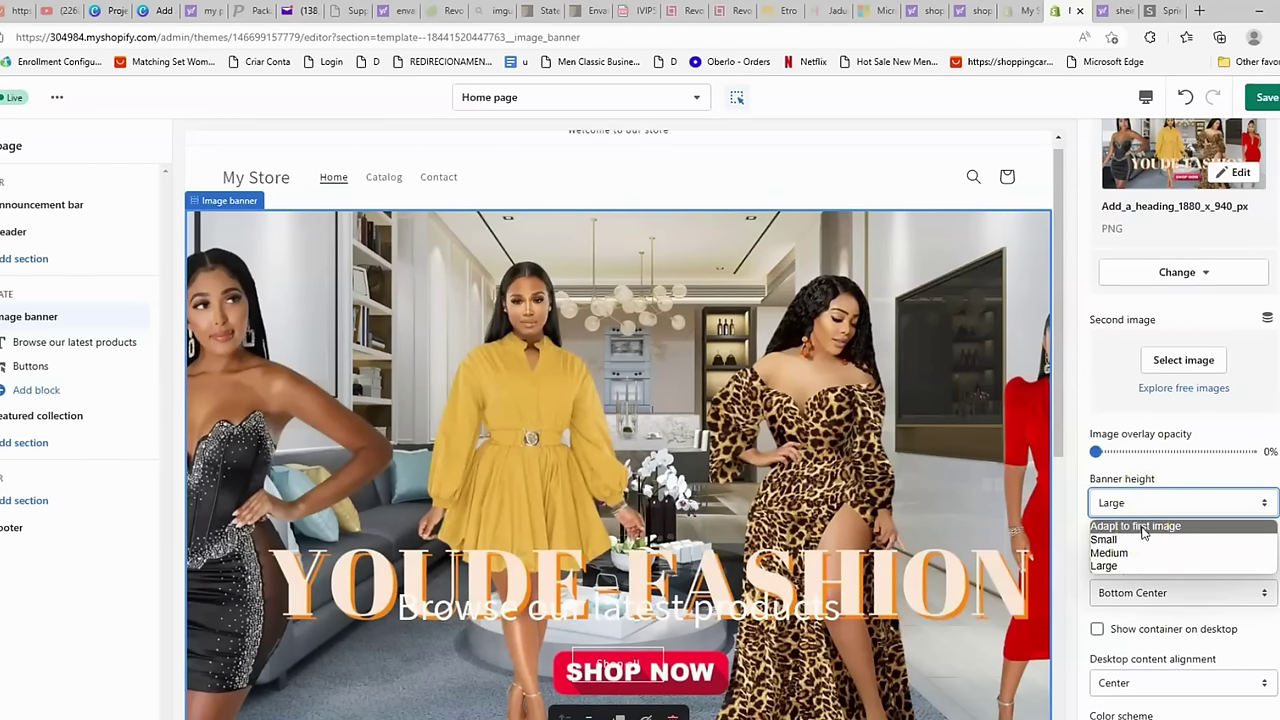
click(1140, 526)
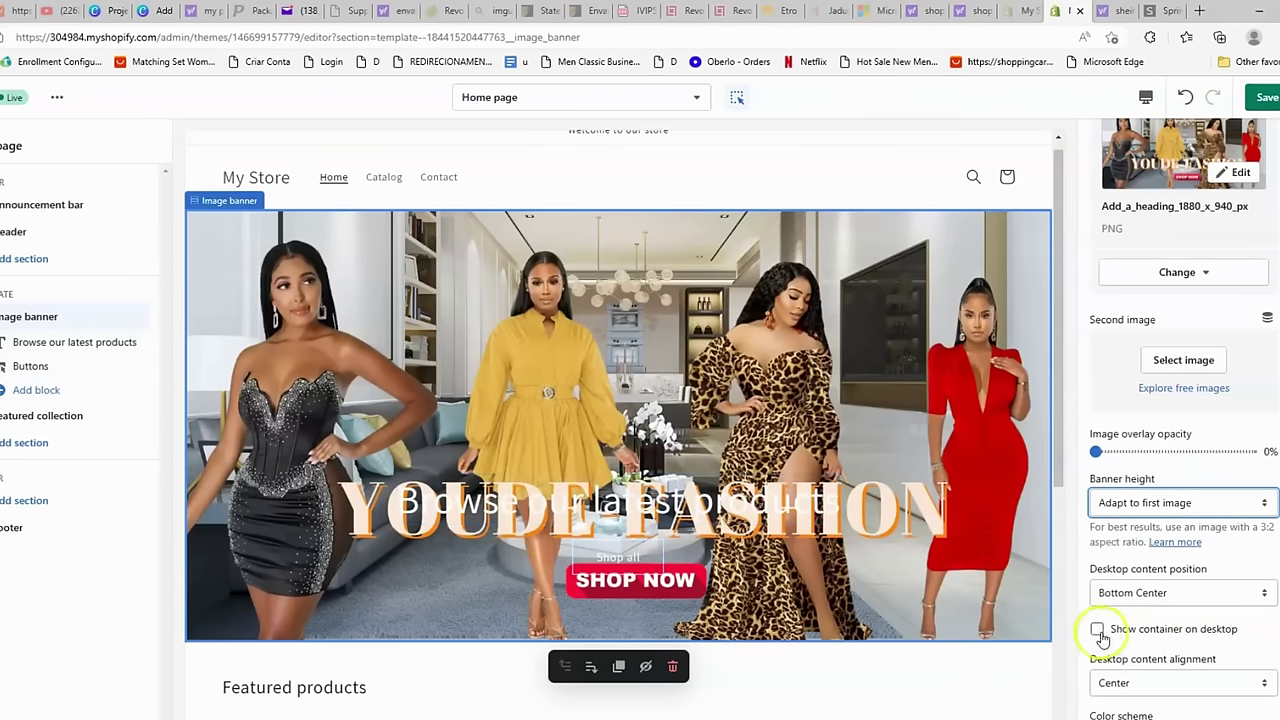
- Look over the remaining image banner settings and save the theme changes
scroll(1117, 650, down, 1)
scroll(1117, 650, up, 1)
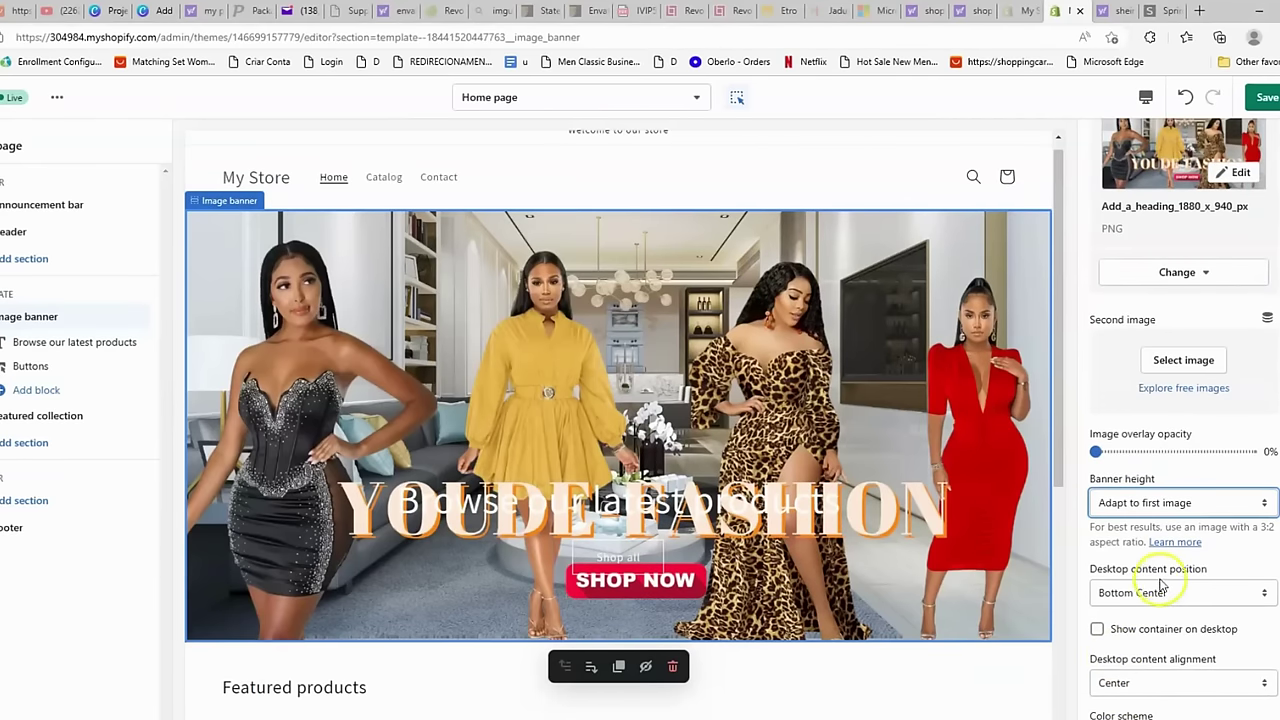
scroll(1143, 565, up, 1)
scroll(1128, 575, down, 3)
scroll(1128, 575, down, 2)
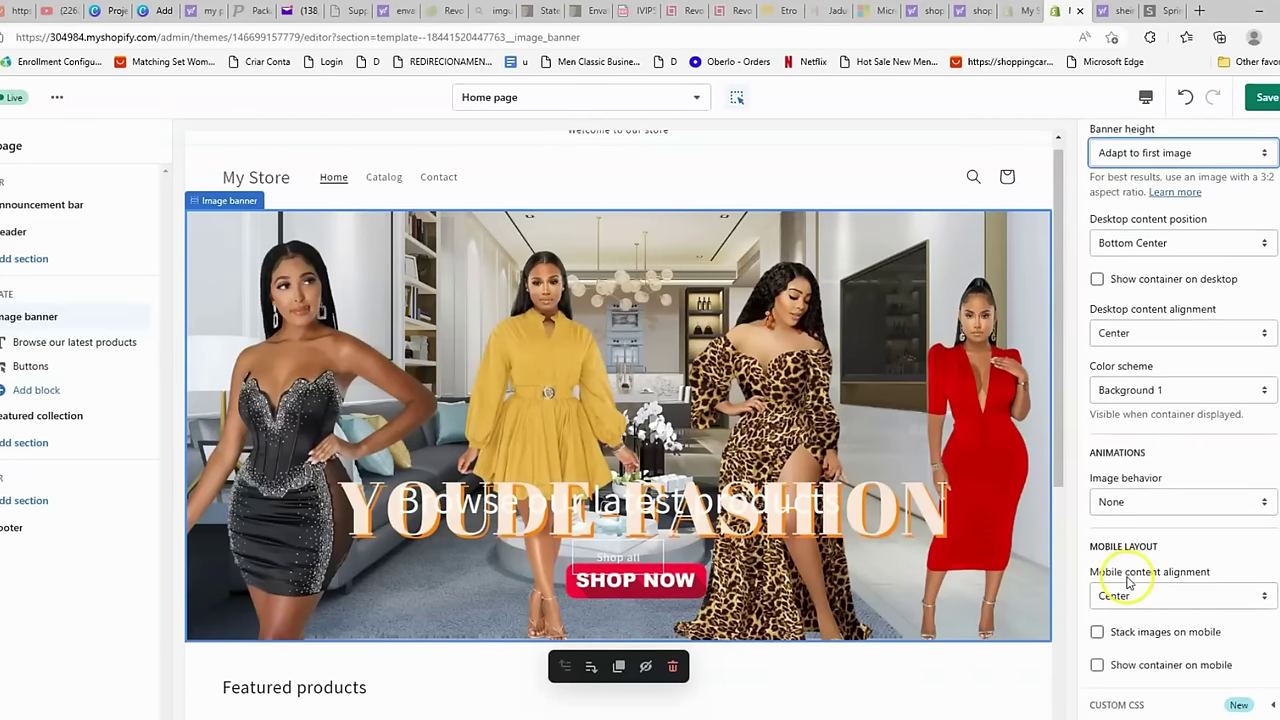
scroll(1194, 543, up, 5)
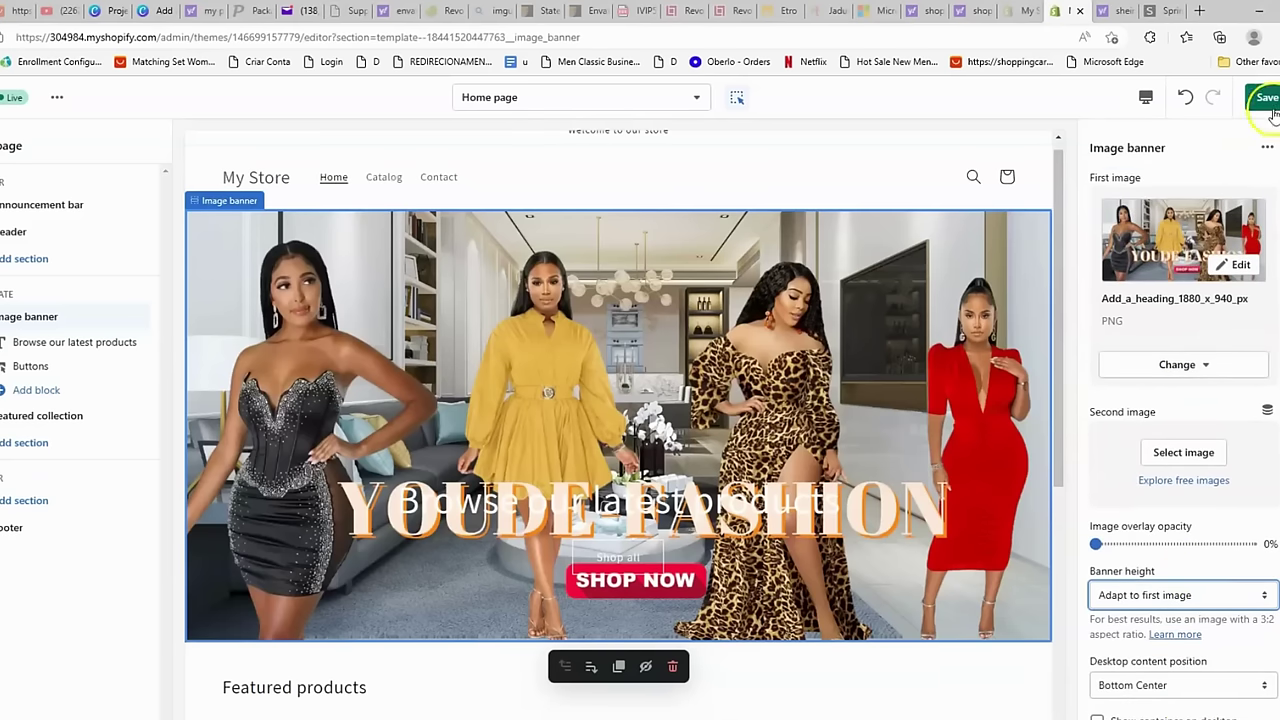
click(1270, 100)
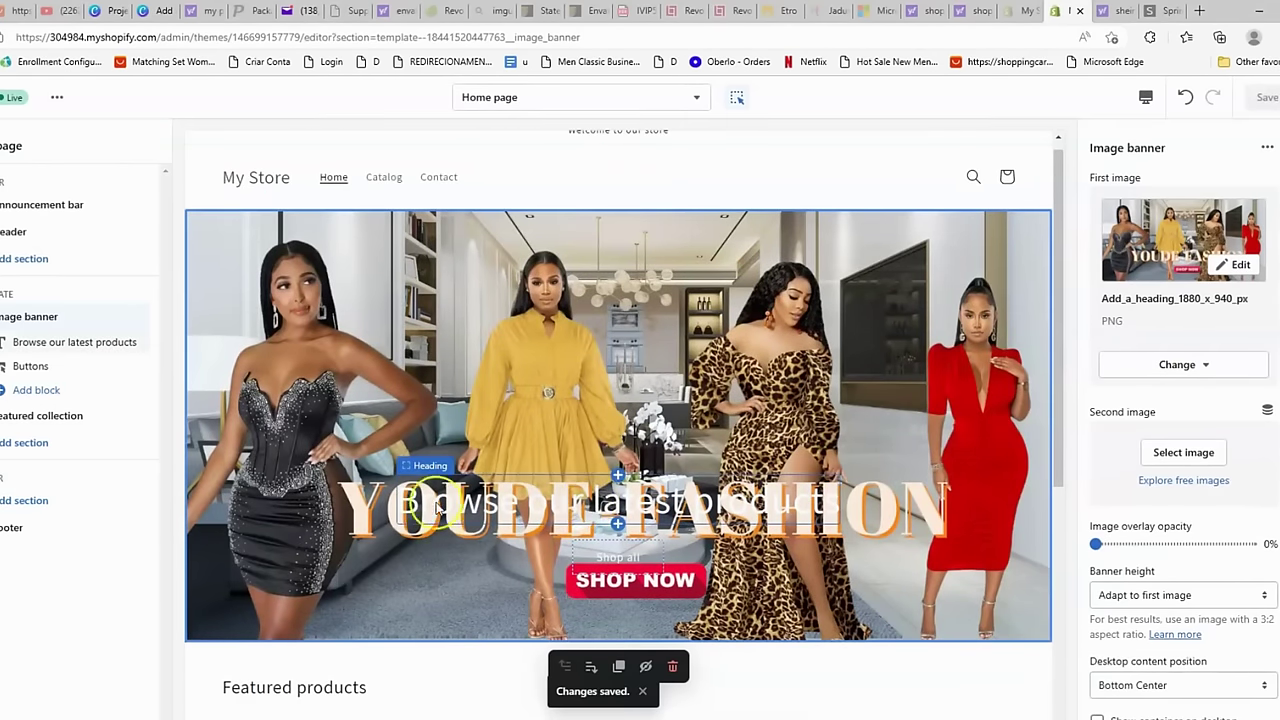
- Remove the "Browse our latest products" heading block from the banner and clear the first button's "Shop all" label
click(545, 508)
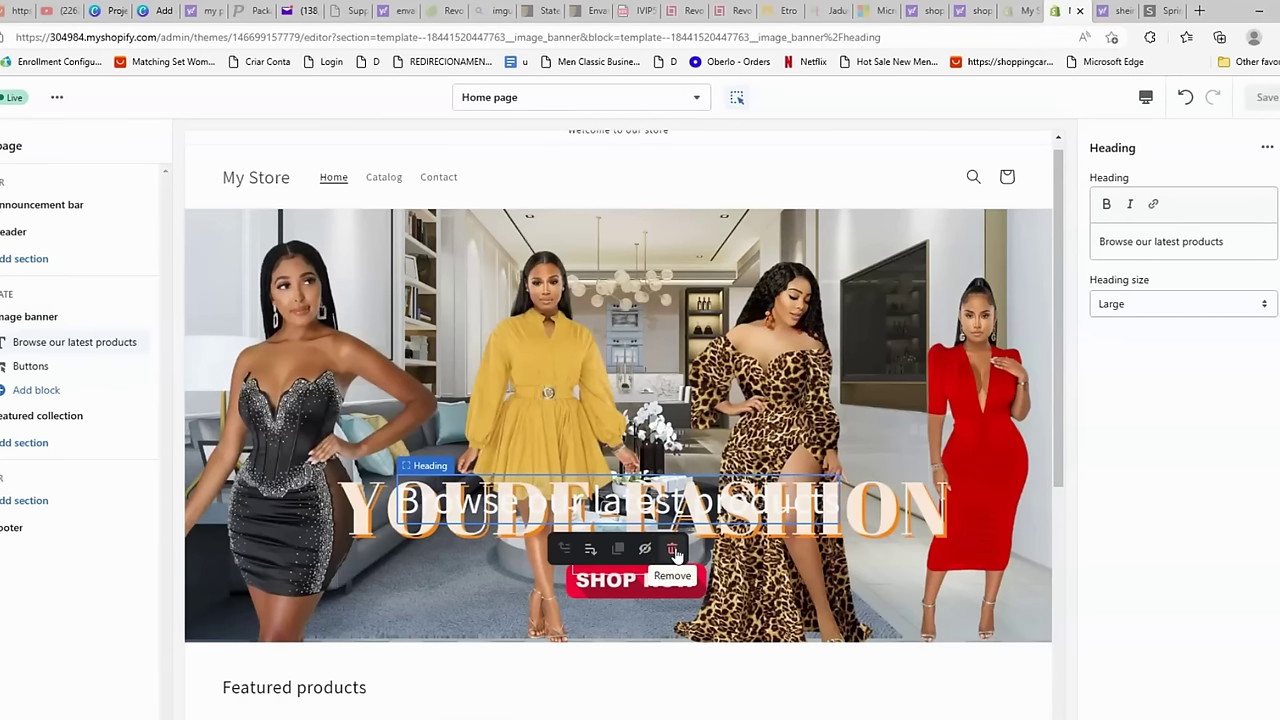
click(673, 549)
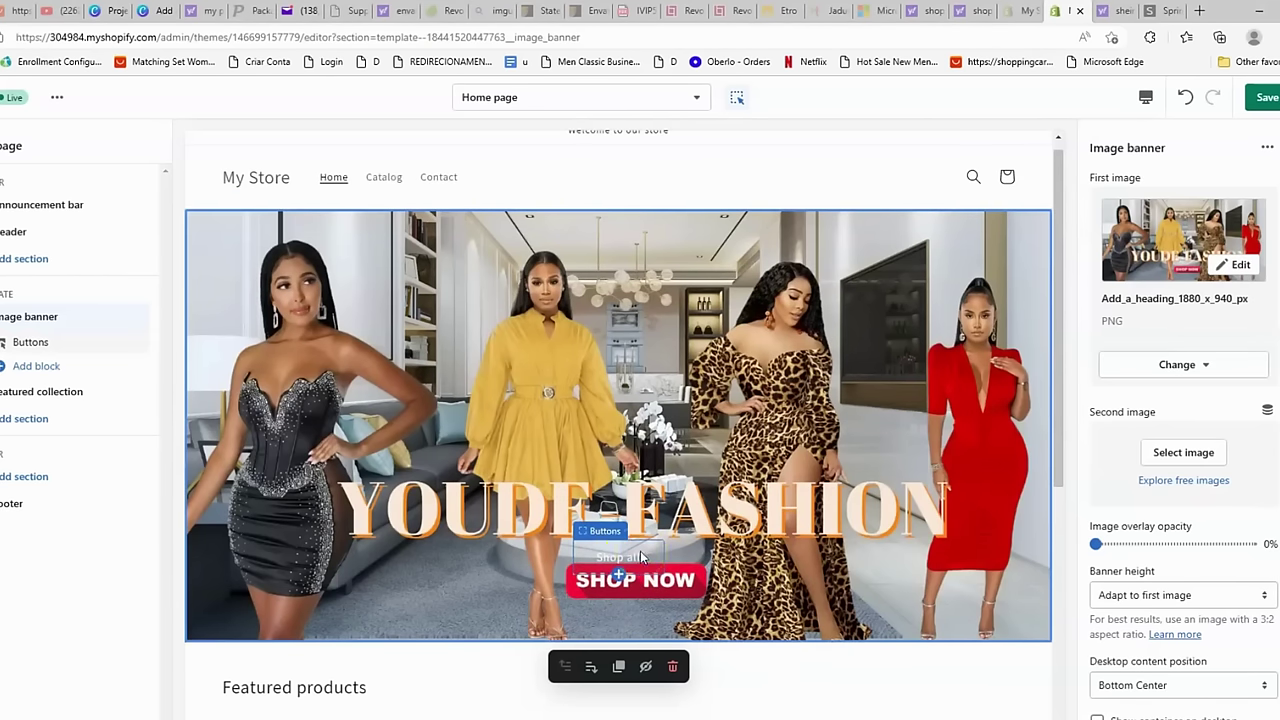
click(641, 557)
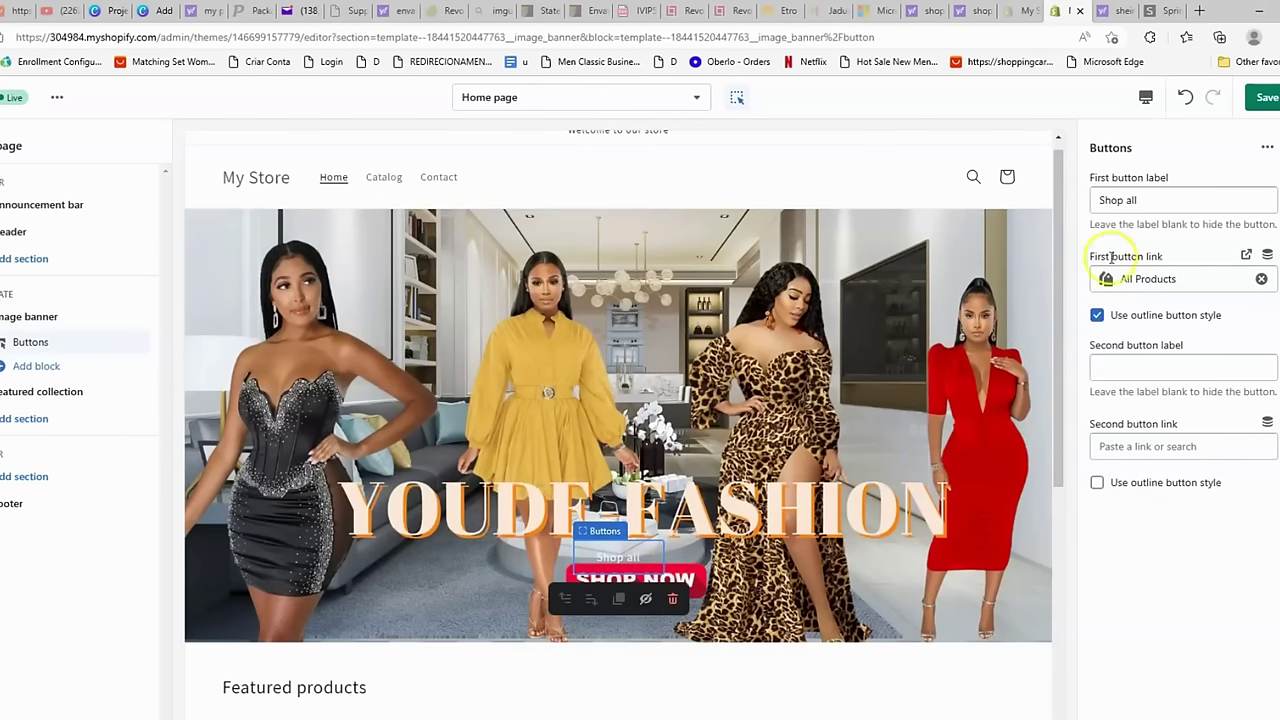
click(1150, 202)
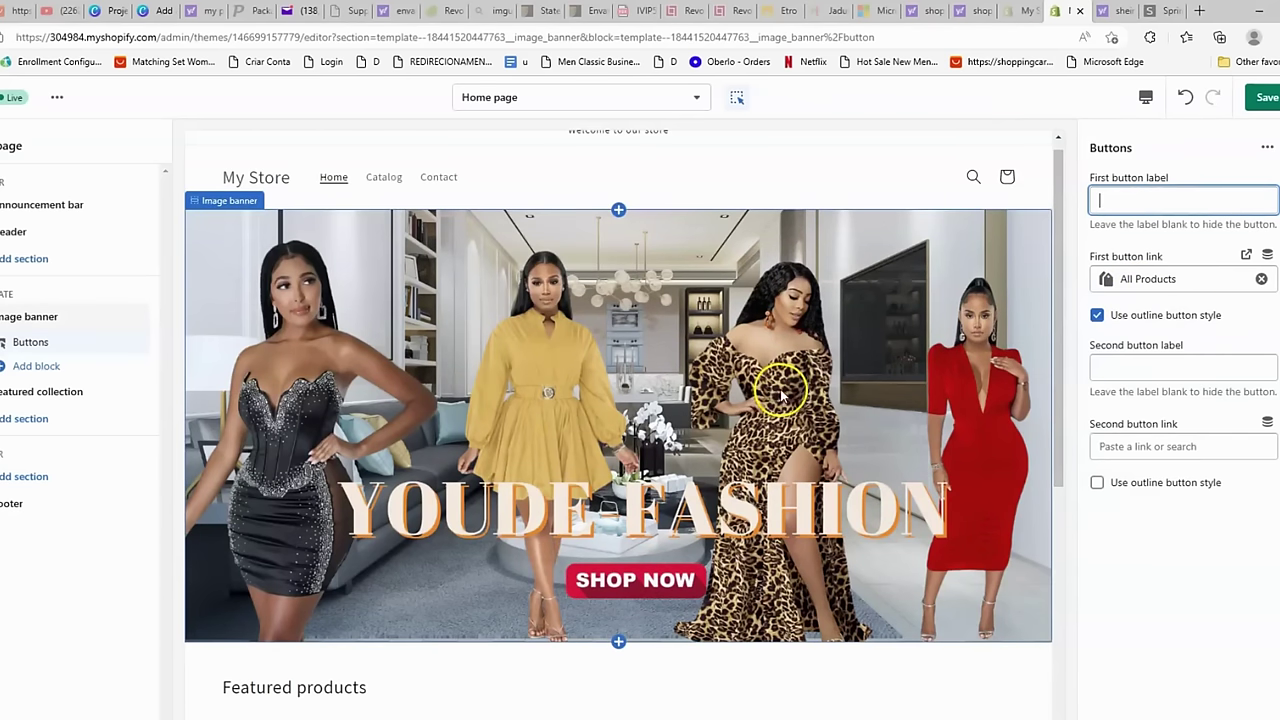
- Check the link choices for the banner's first button, keep All Products, and save the theme changes
click(1179, 278)
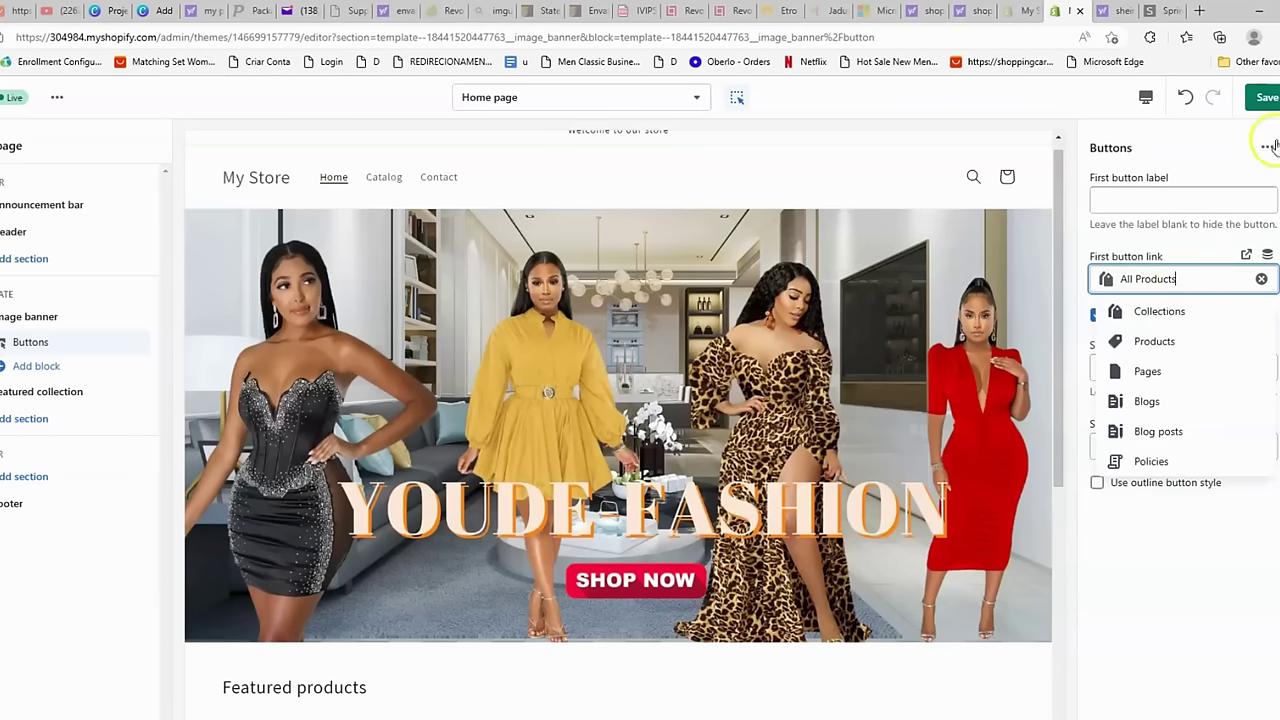
click(1262, 541)
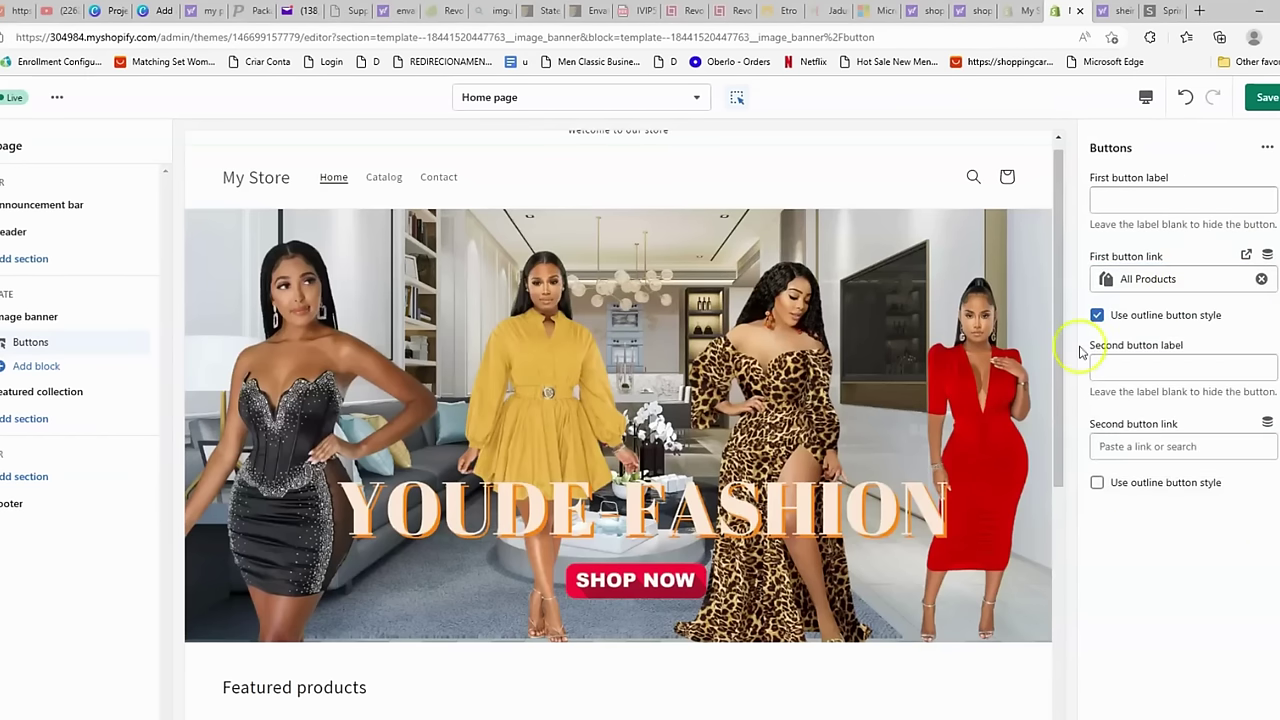
click(1166, 284)
click(1243, 534)
click(1267, 100)
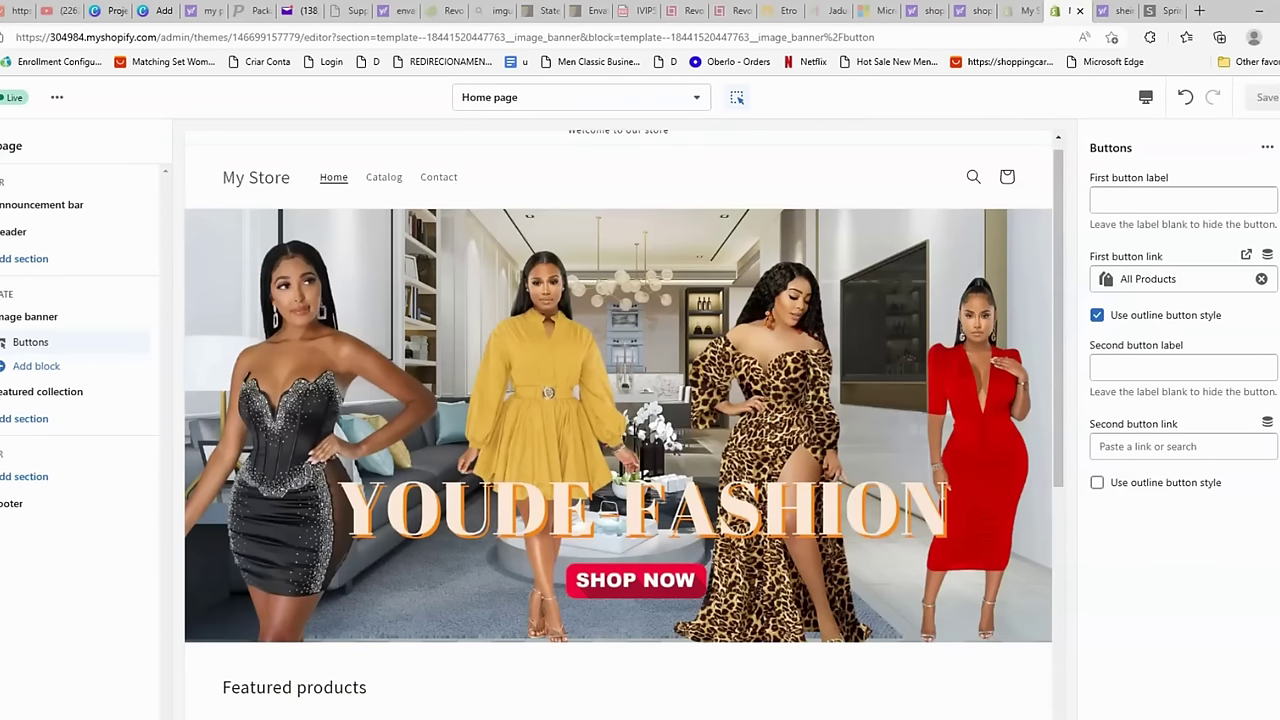
- Add a Collection list section to the home page template below the Featured collection section
scroll(334, 477, down, 2)
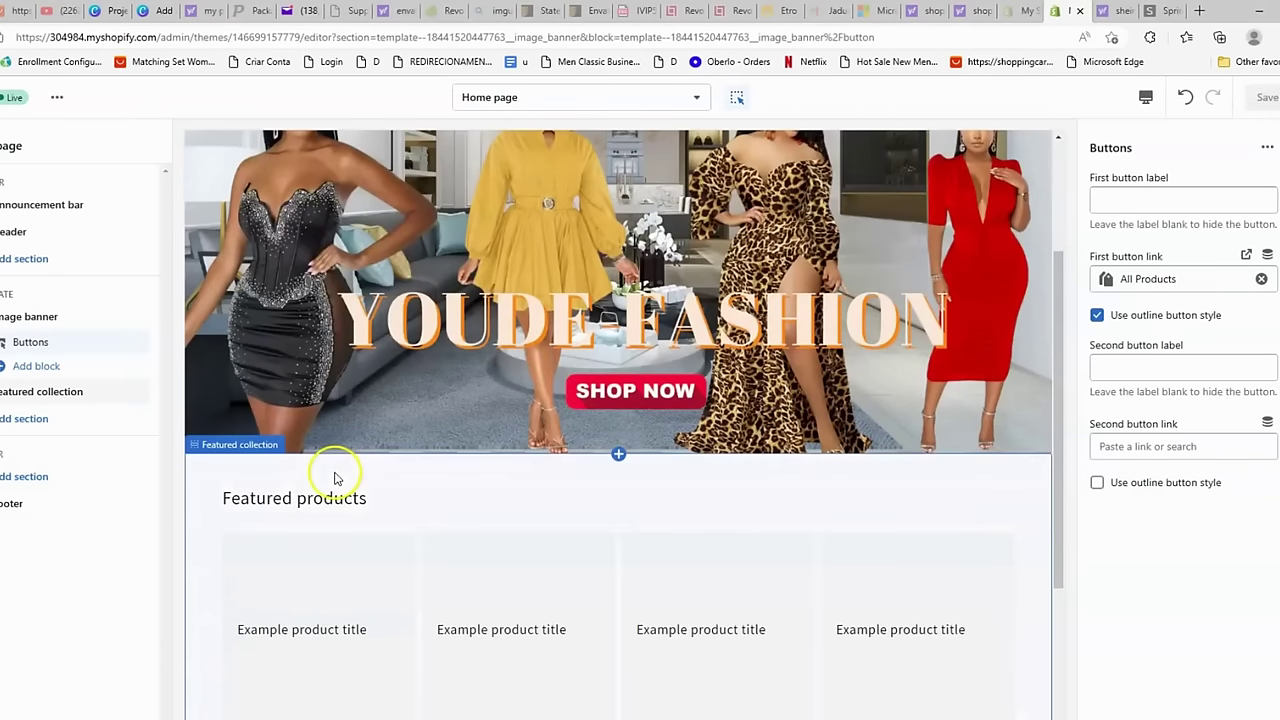
scroll(335, 480, up, 2)
scroll(335, 480, down, 3)
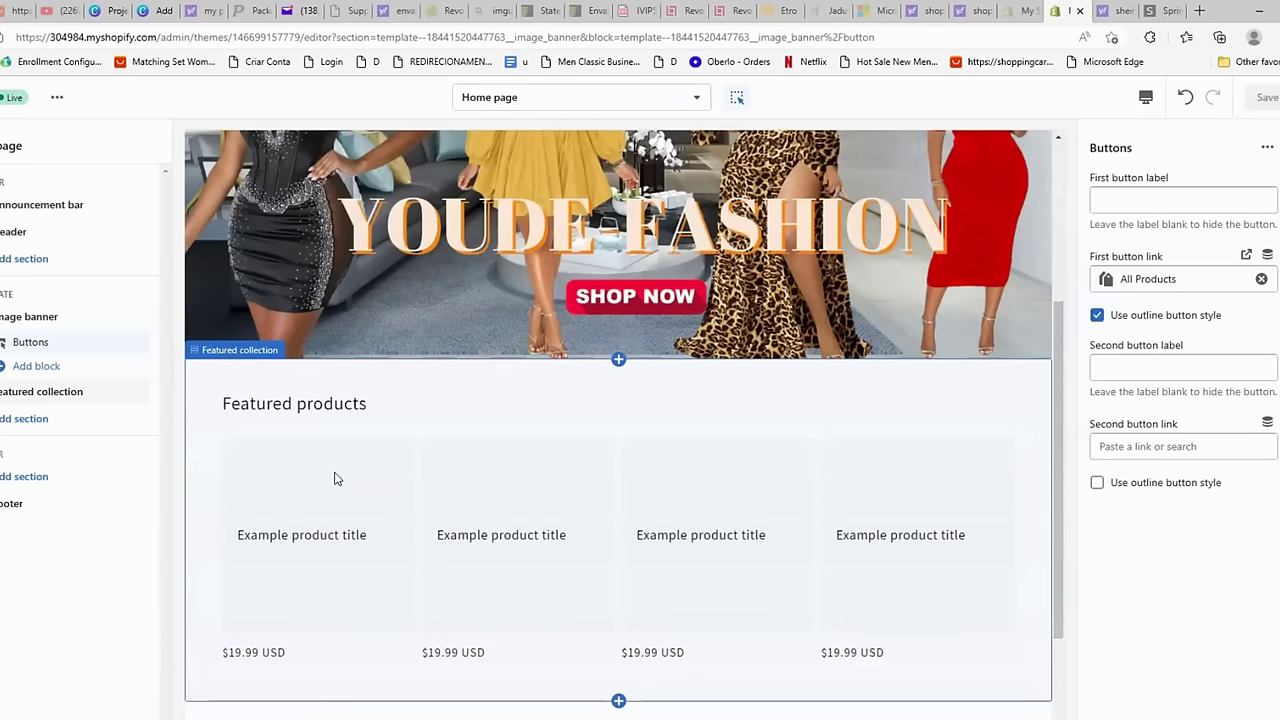
scroll(335, 480, down, 1)
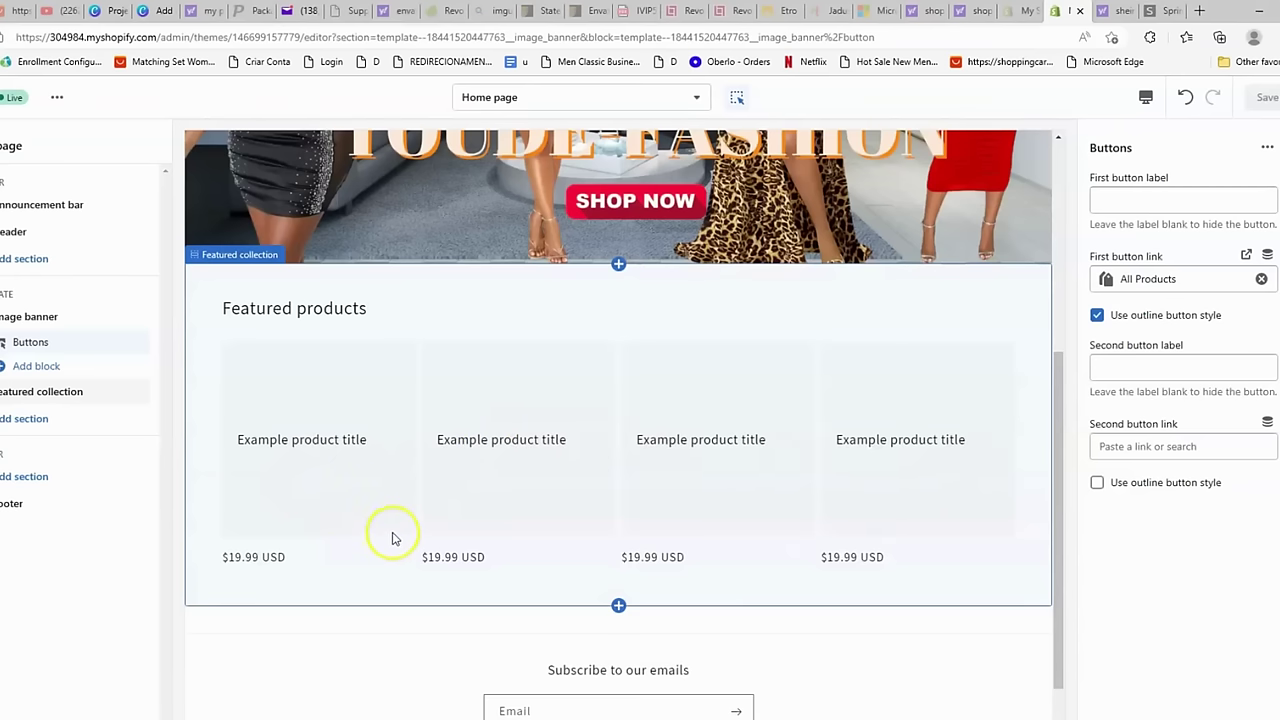
scroll(346, 497, up, 2)
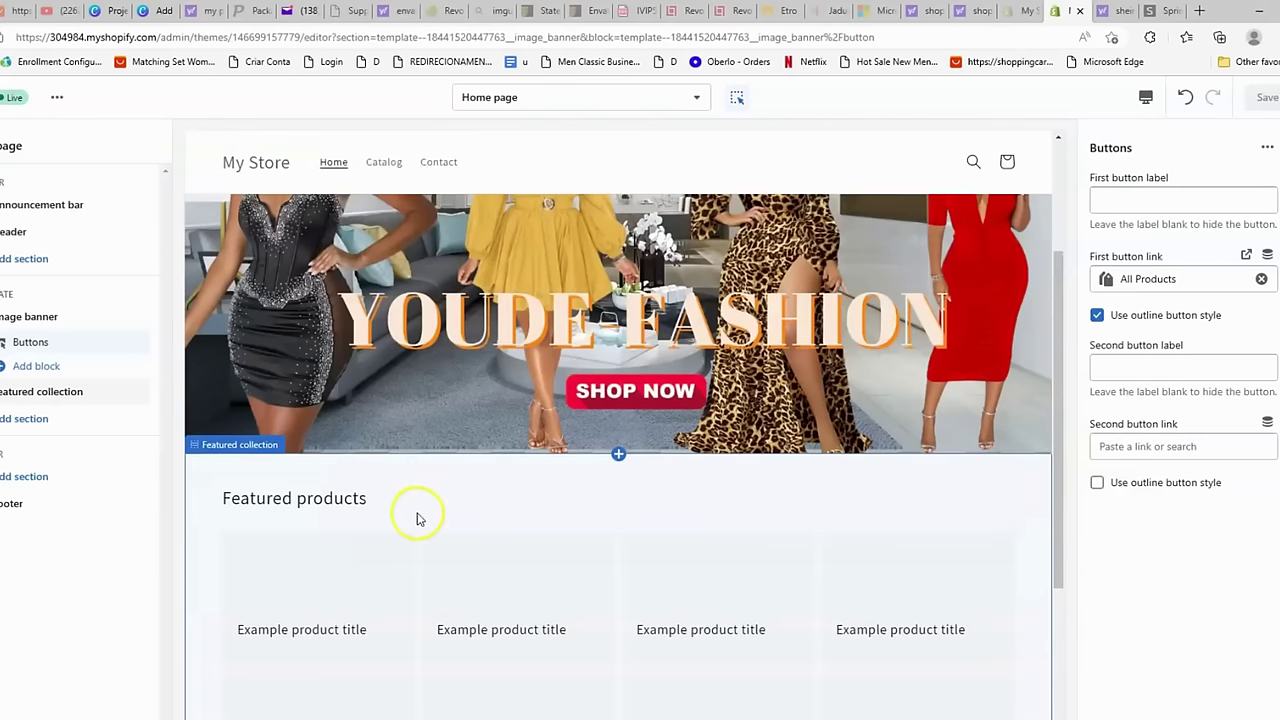
scroll(417, 517, down, 2)
scroll(697, 468, up, 2)
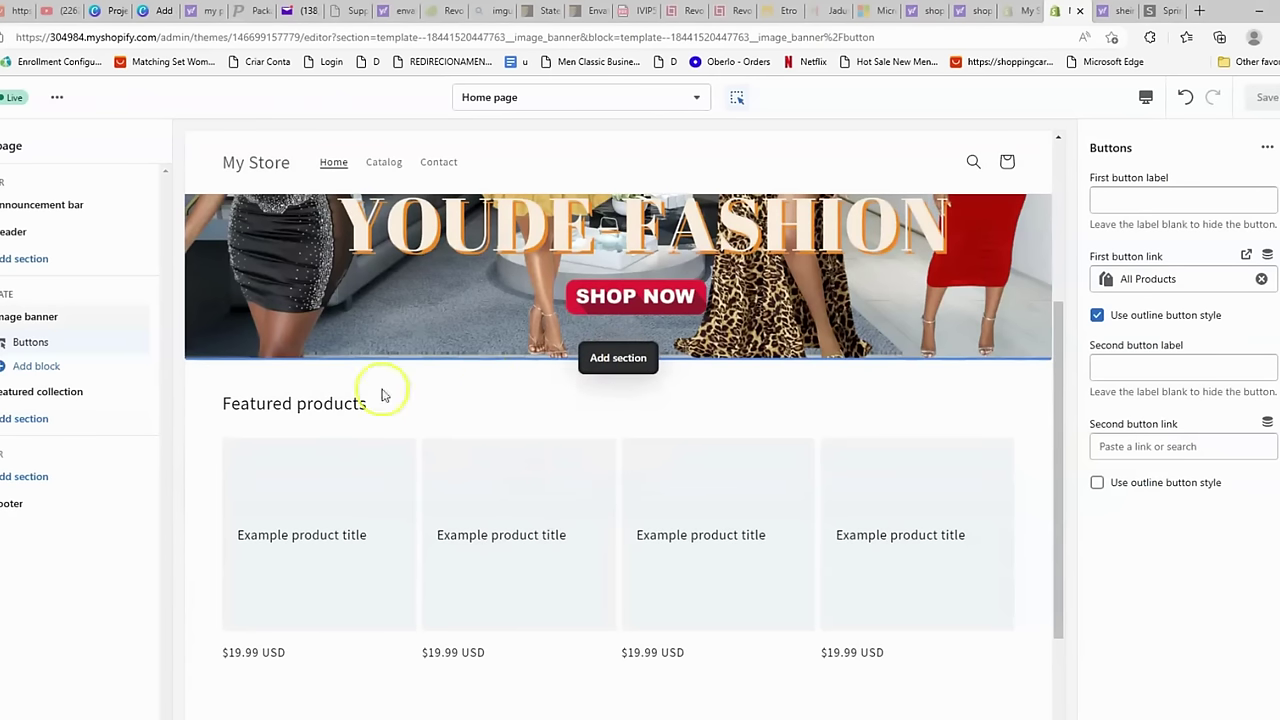
click(37, 422)
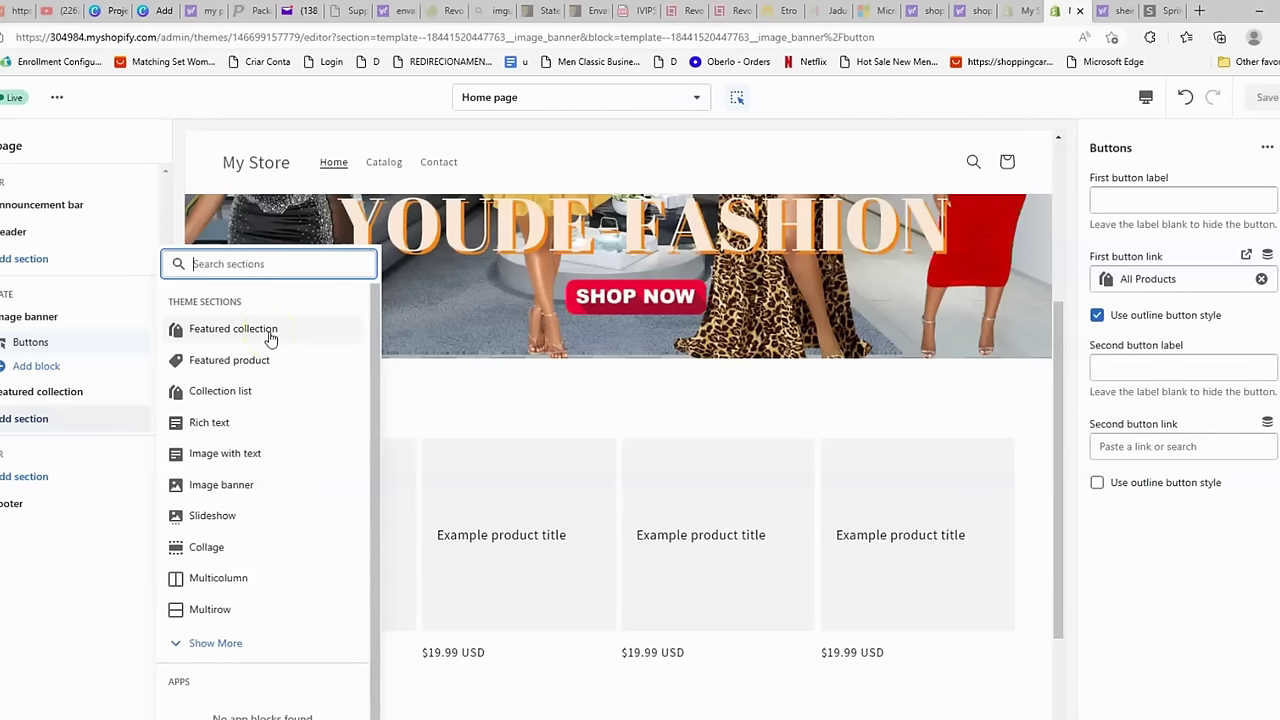
click(270, 397)
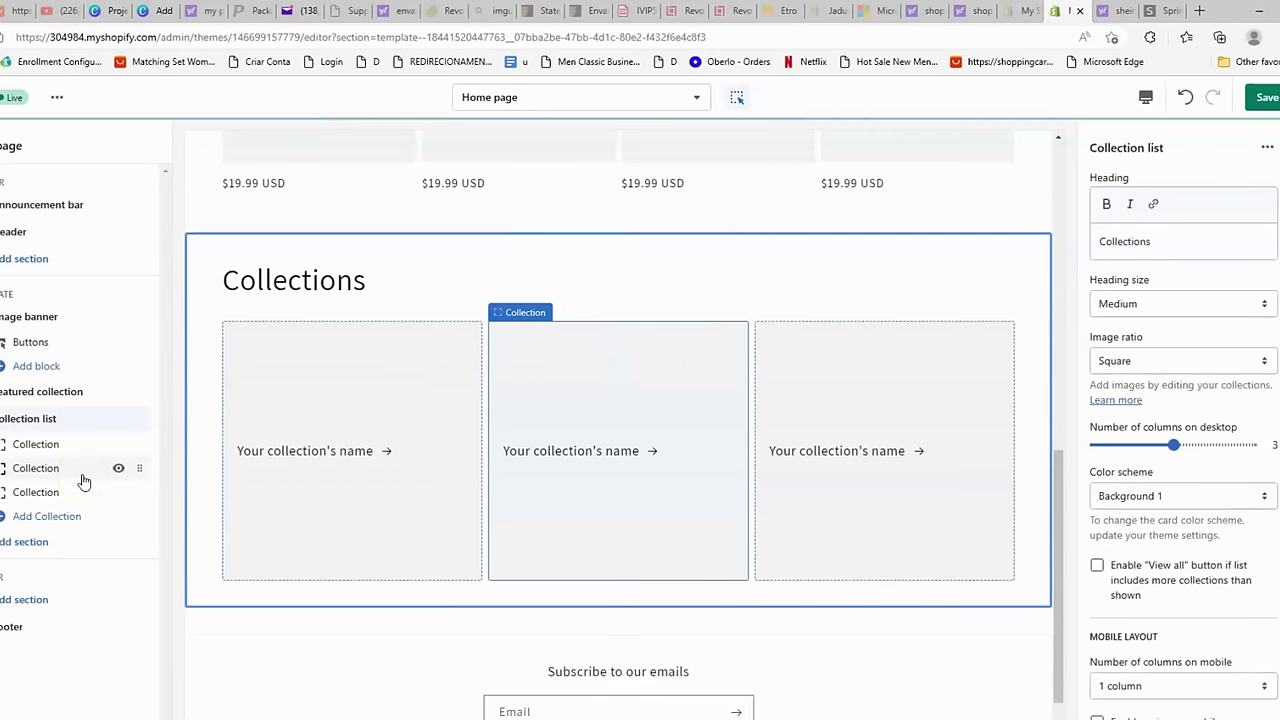
- Remove the Featured collection section with the "Featured products" heading from the home page
scroll(375, 407, up, 4)
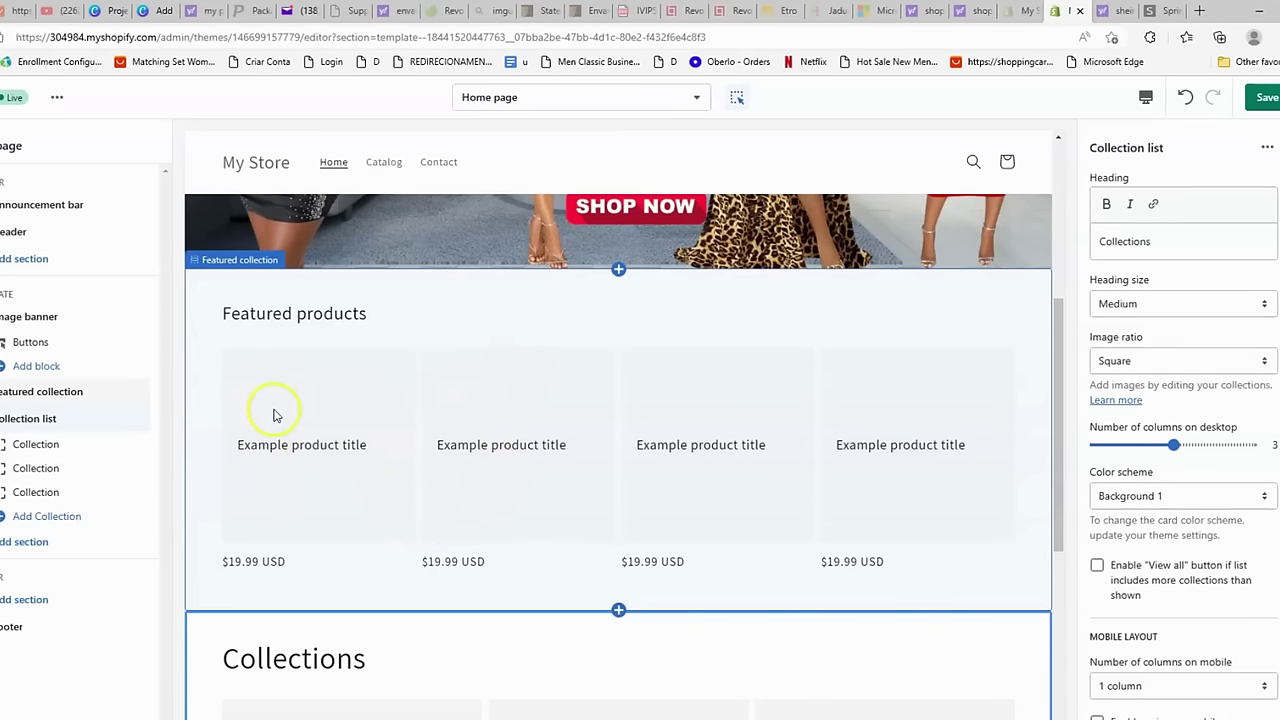
scroll(375, 365, up, 3)
scroll(377, 378, down, 5)
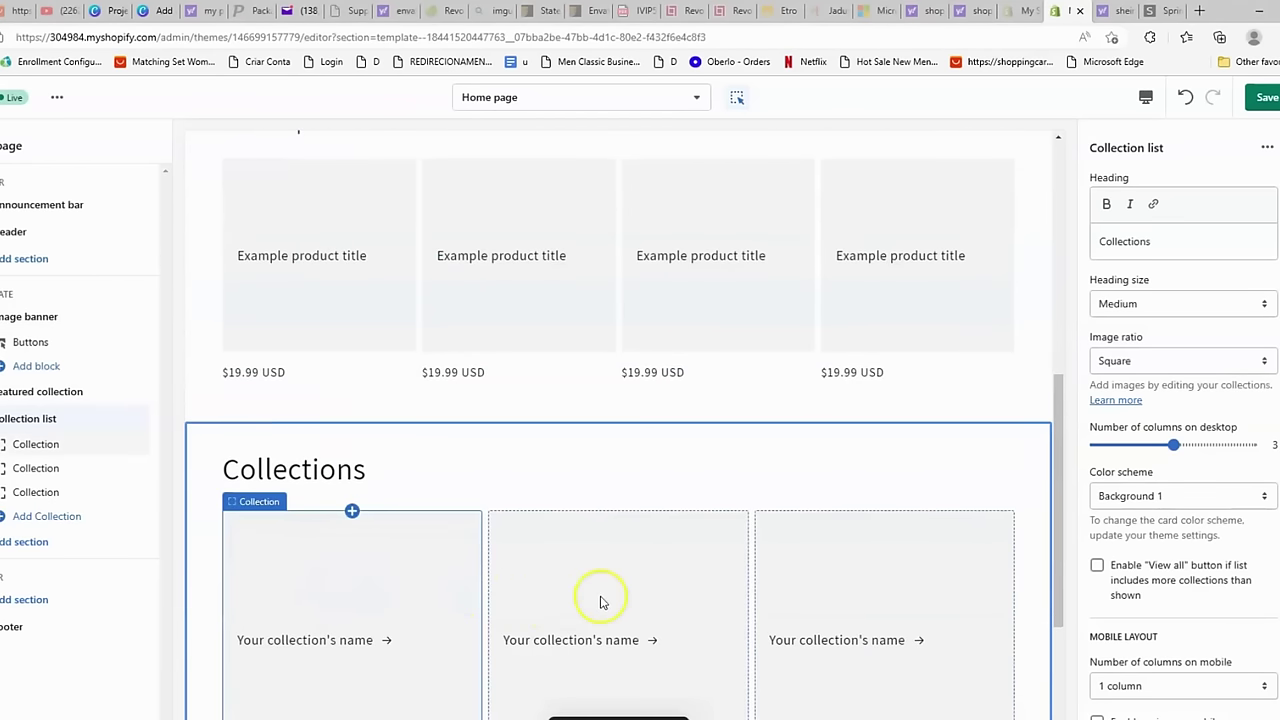
scroll(497, 597, up, 3)
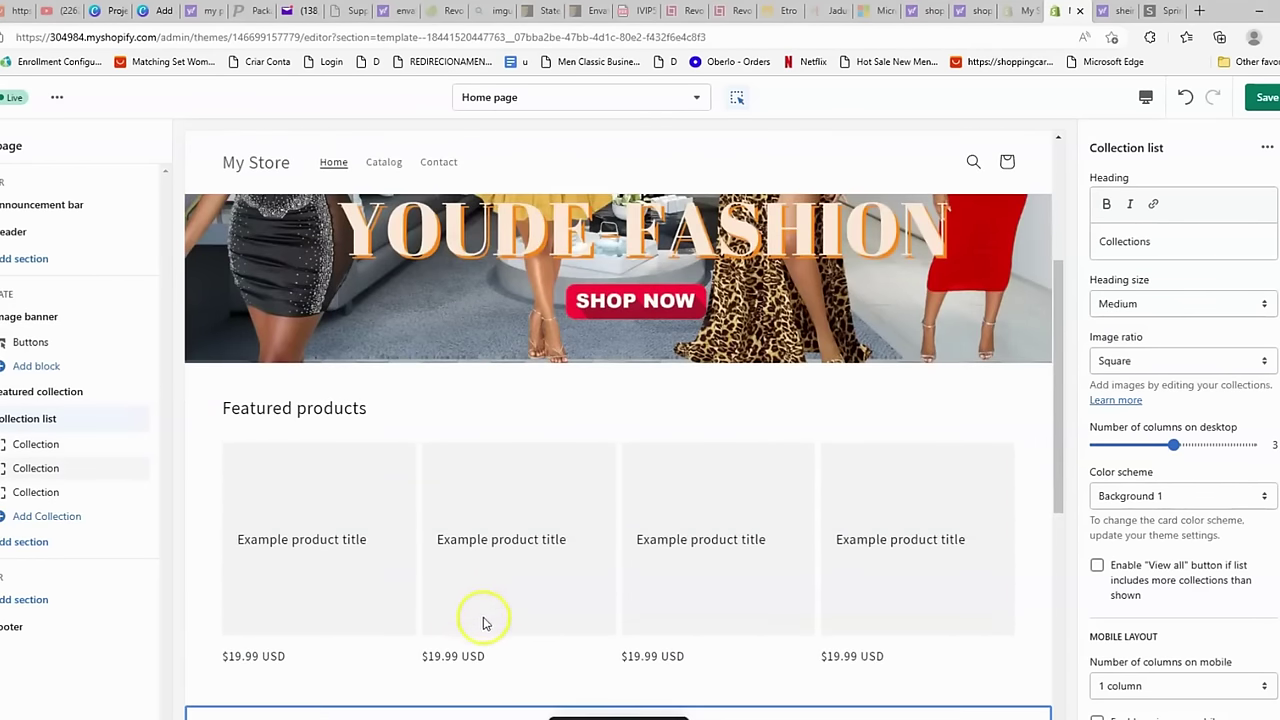
scroll(300, 605, down, 4)
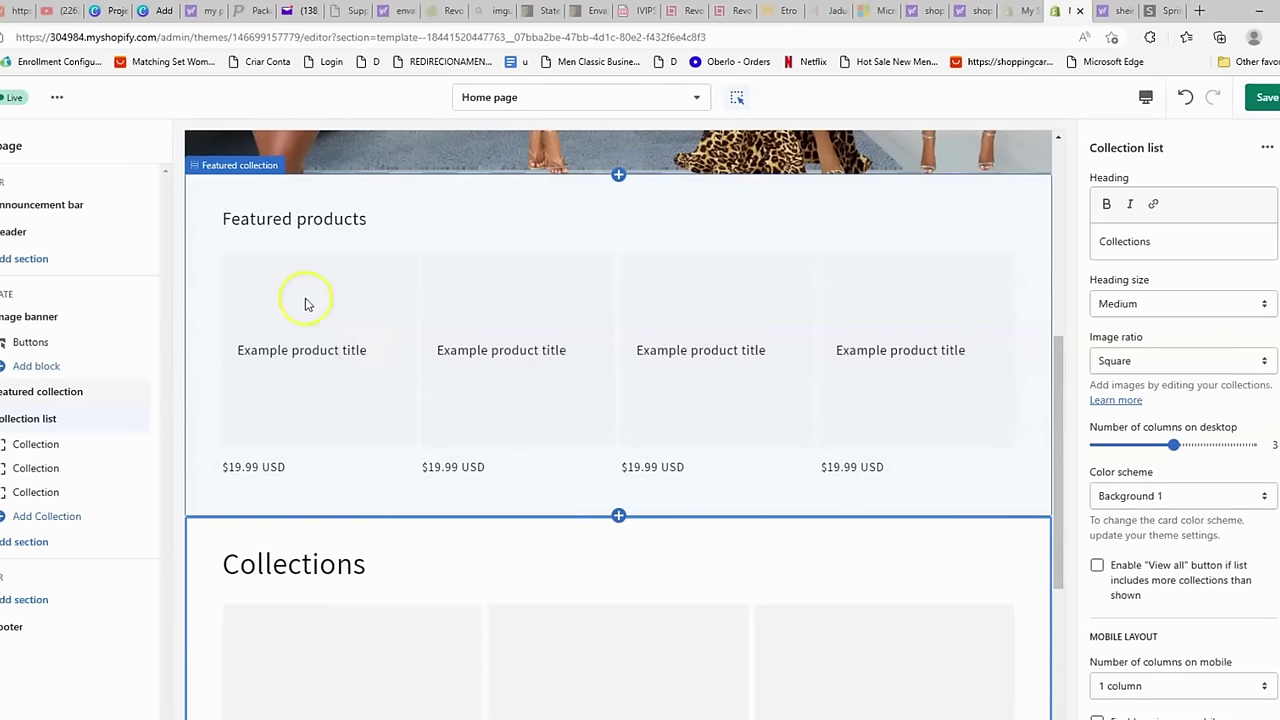
scroll(535, 395, up, 3)
scroll(514, 391, down, 3)
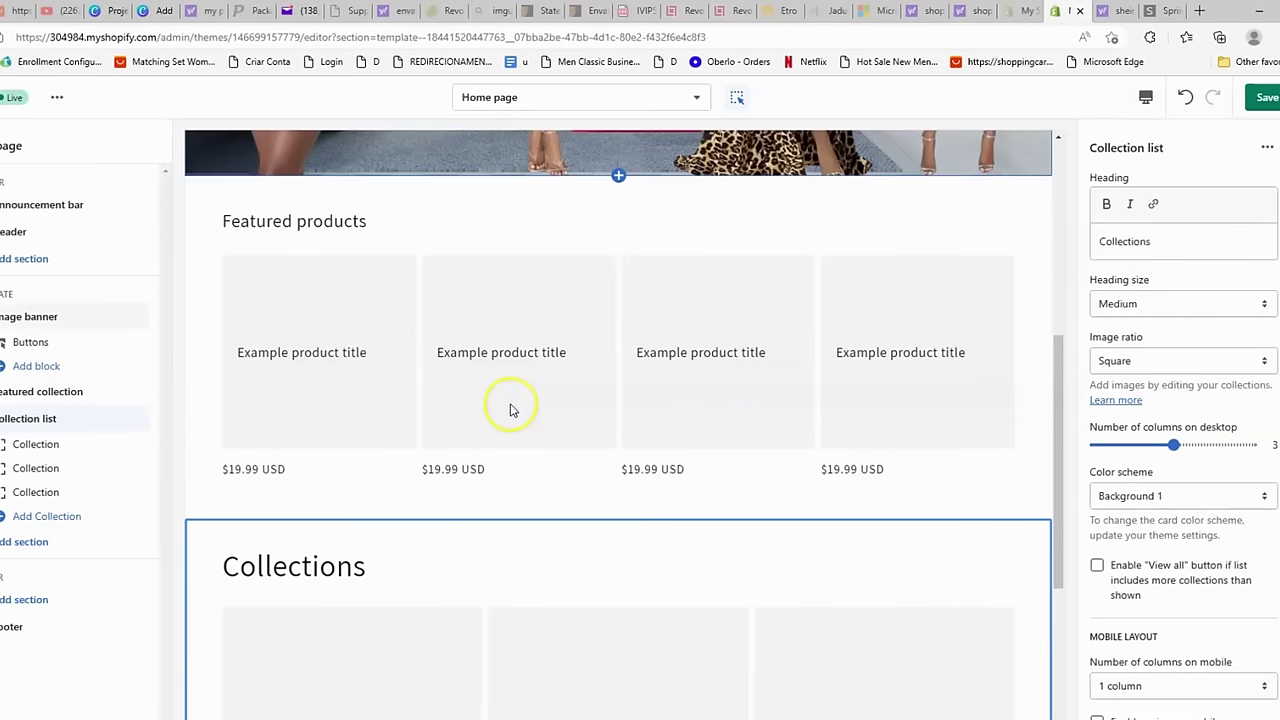
click(370, 358)
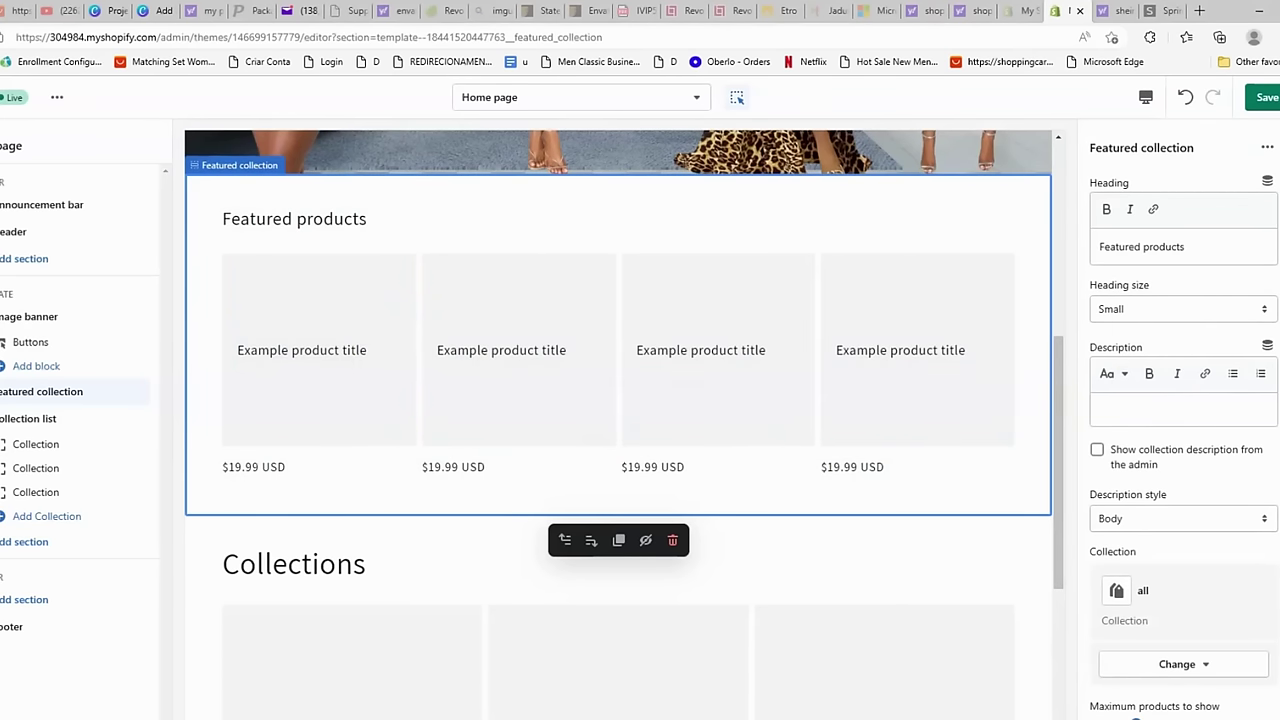
click(672, 540)
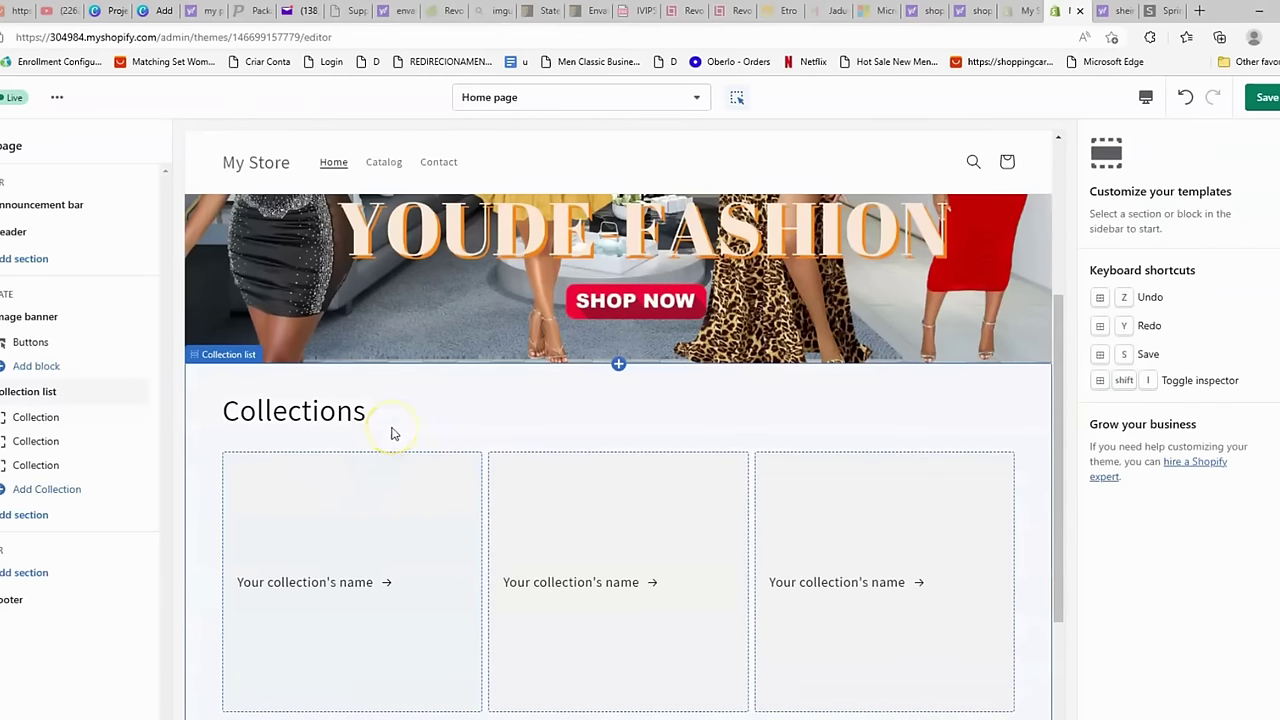
- Clear the "Collections" heading text of the Collection list section
click(392, 428)
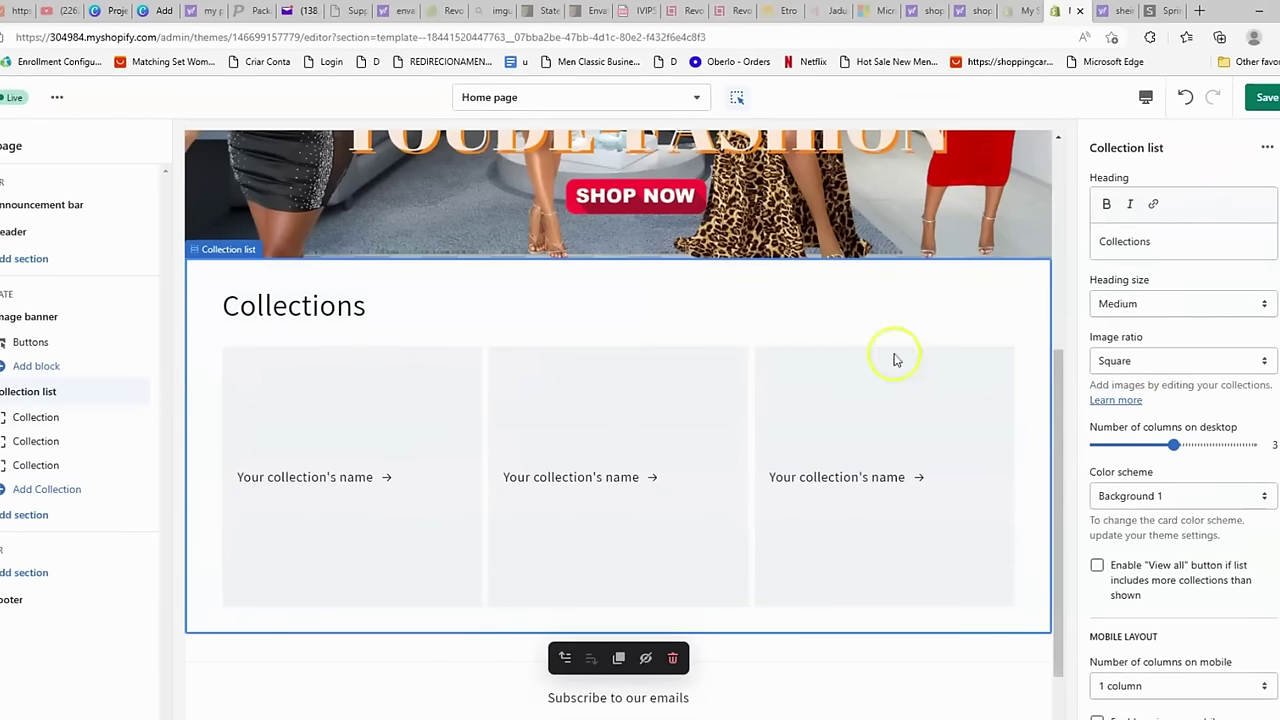
scroll(723, 409, up, 3)
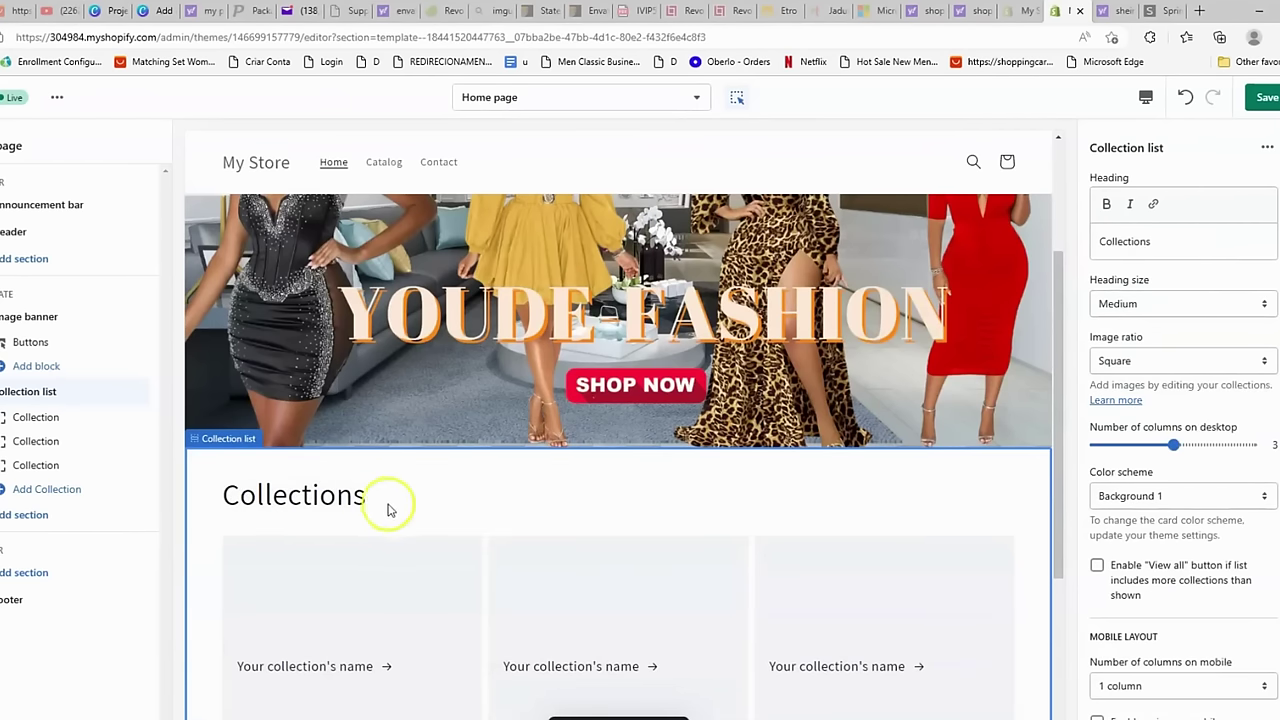
click(1190, 240)
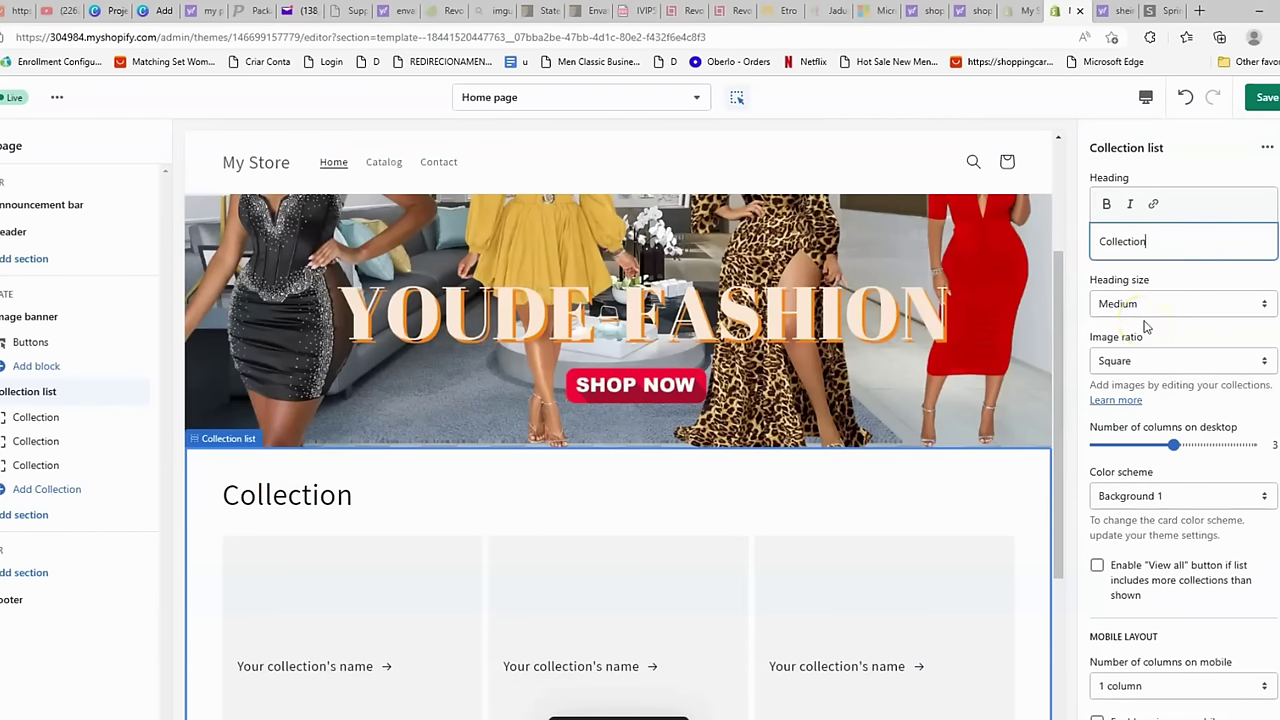
key(BackSpace)
key(BackSpace)
key(BackSpace)
key(BackSpace)
key(BackSpace)
key(BackSpace)
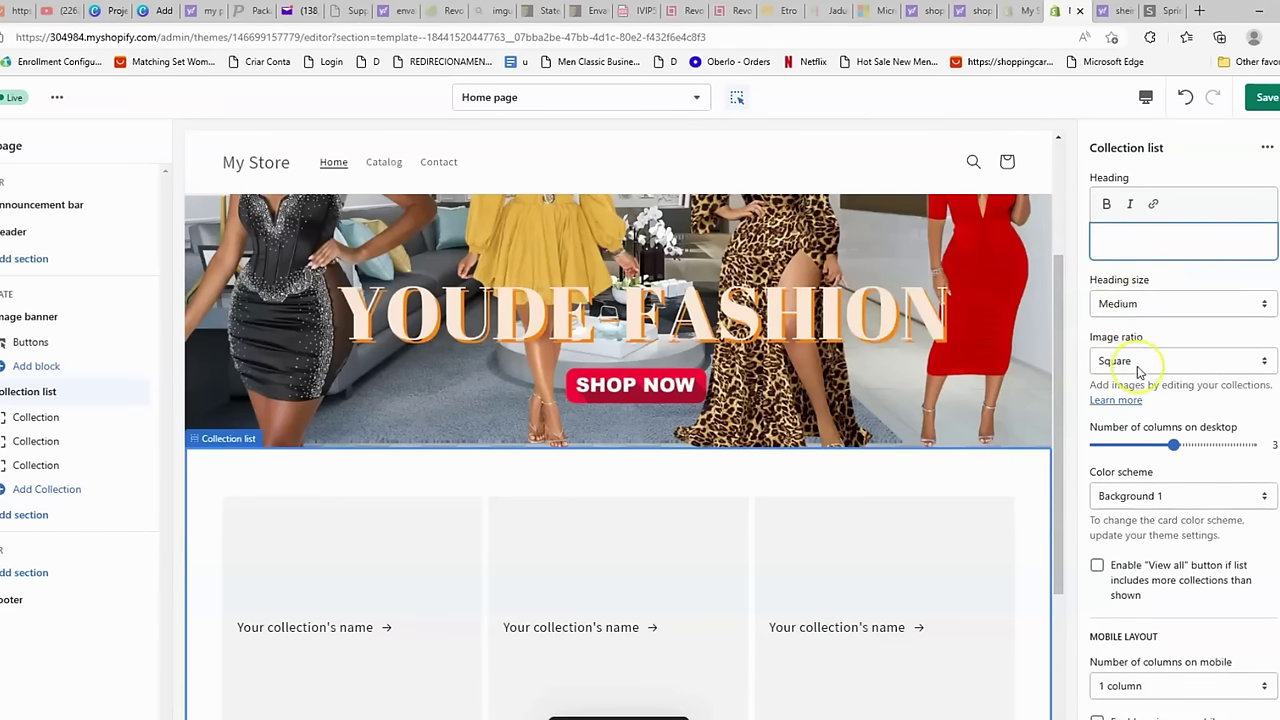
- Choose Square as the collection list's image ratio and keep 3 columns on desktop
click(1137, 362)
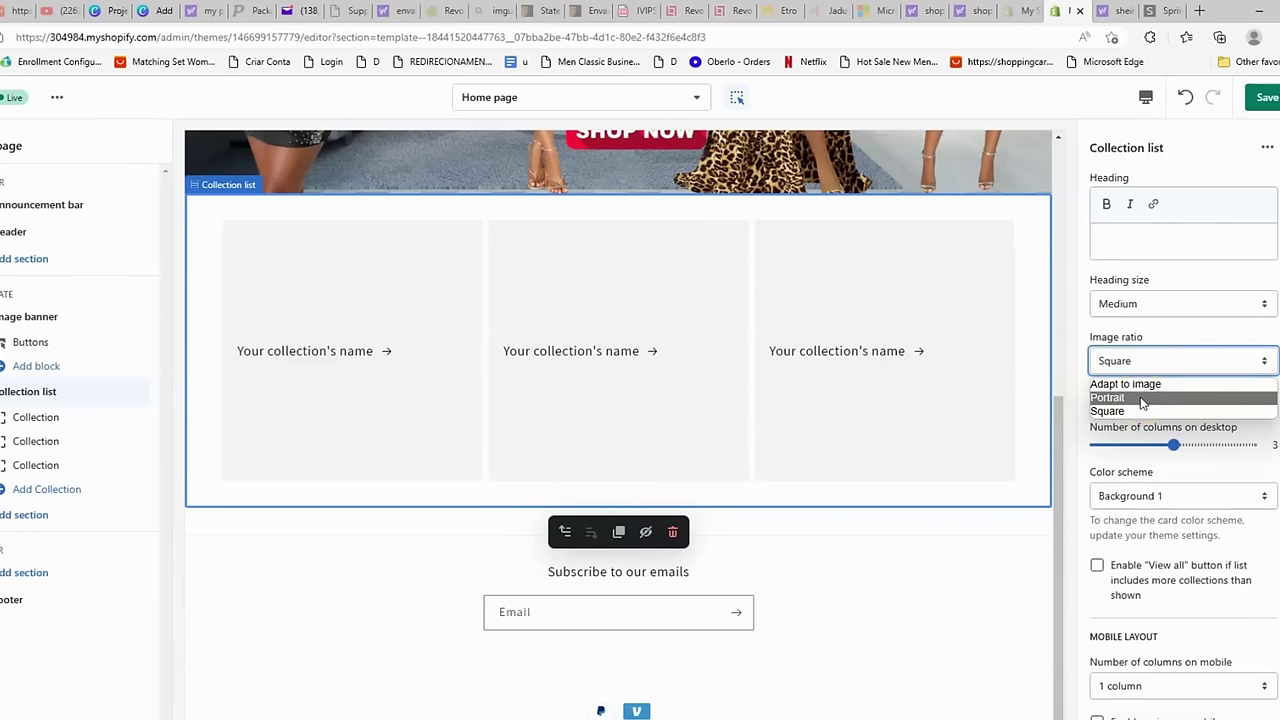
click(1128, 409)
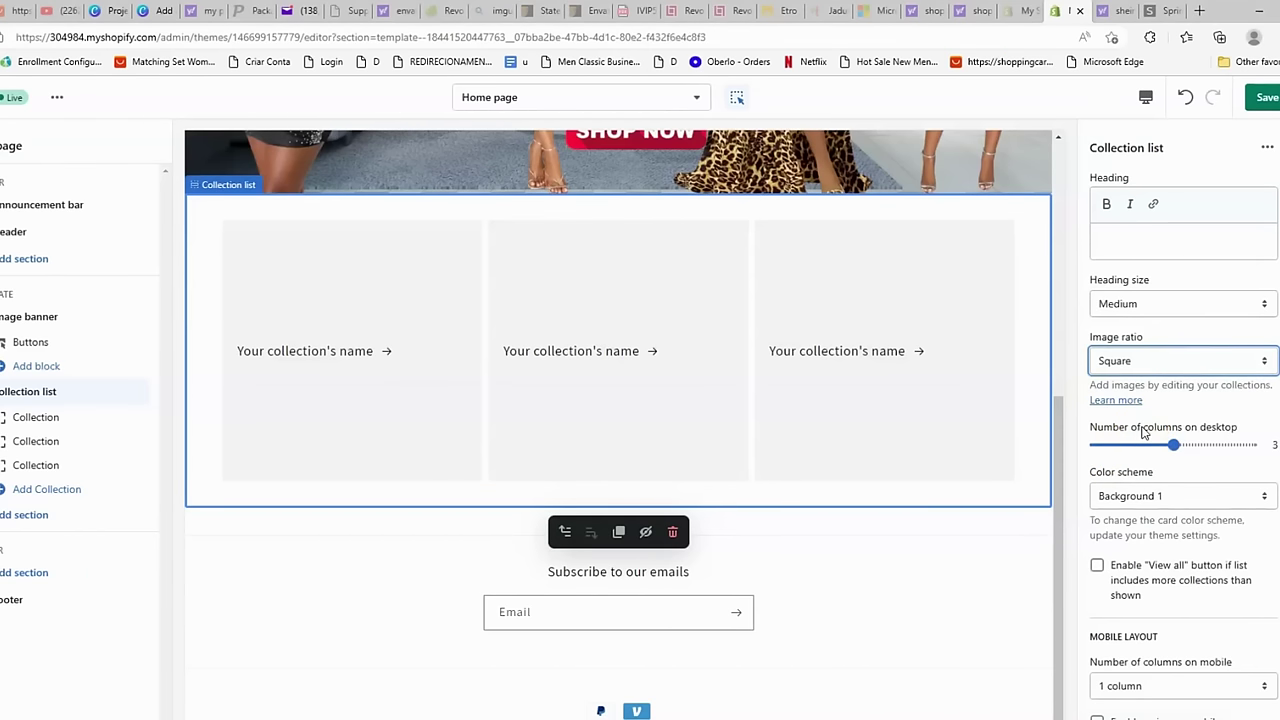
mouse_move(1166, 437)
mouse_down()
mouse_move(1157, 443)
mouse_move(1175, 442)
mouse_up()
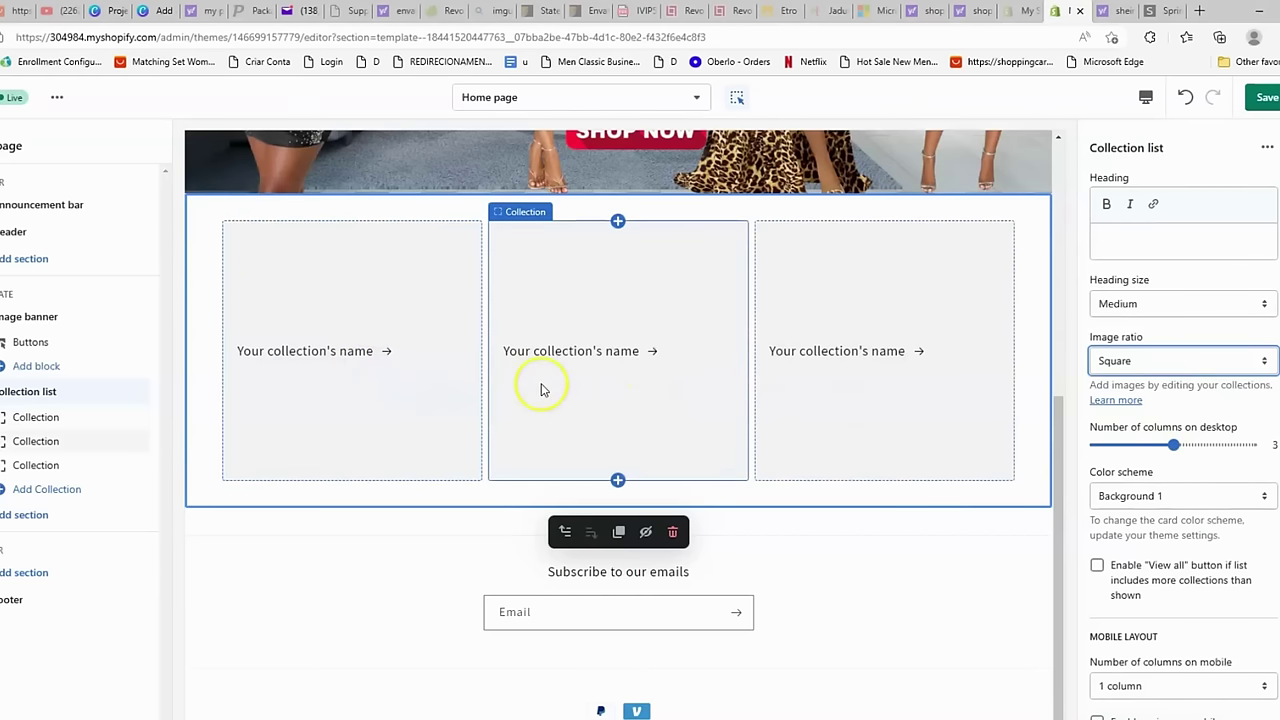
click(1173, 444)
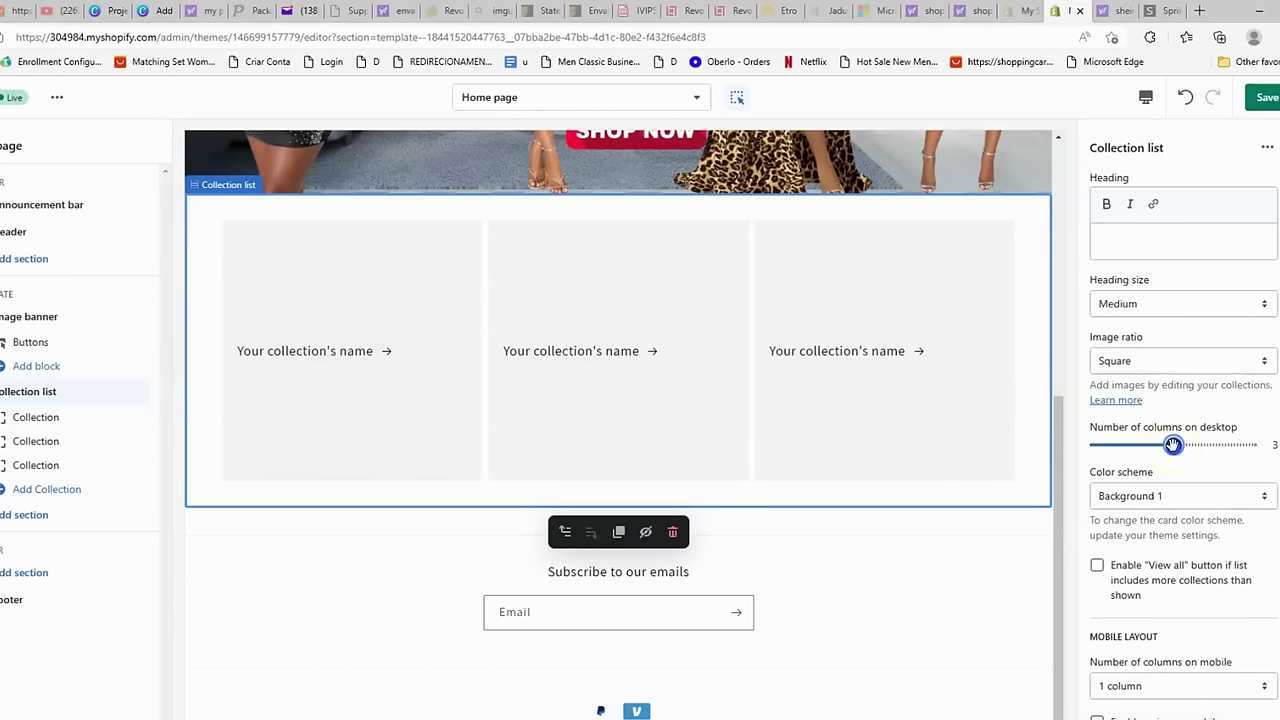
drag(1192, 444, 1212, 444)
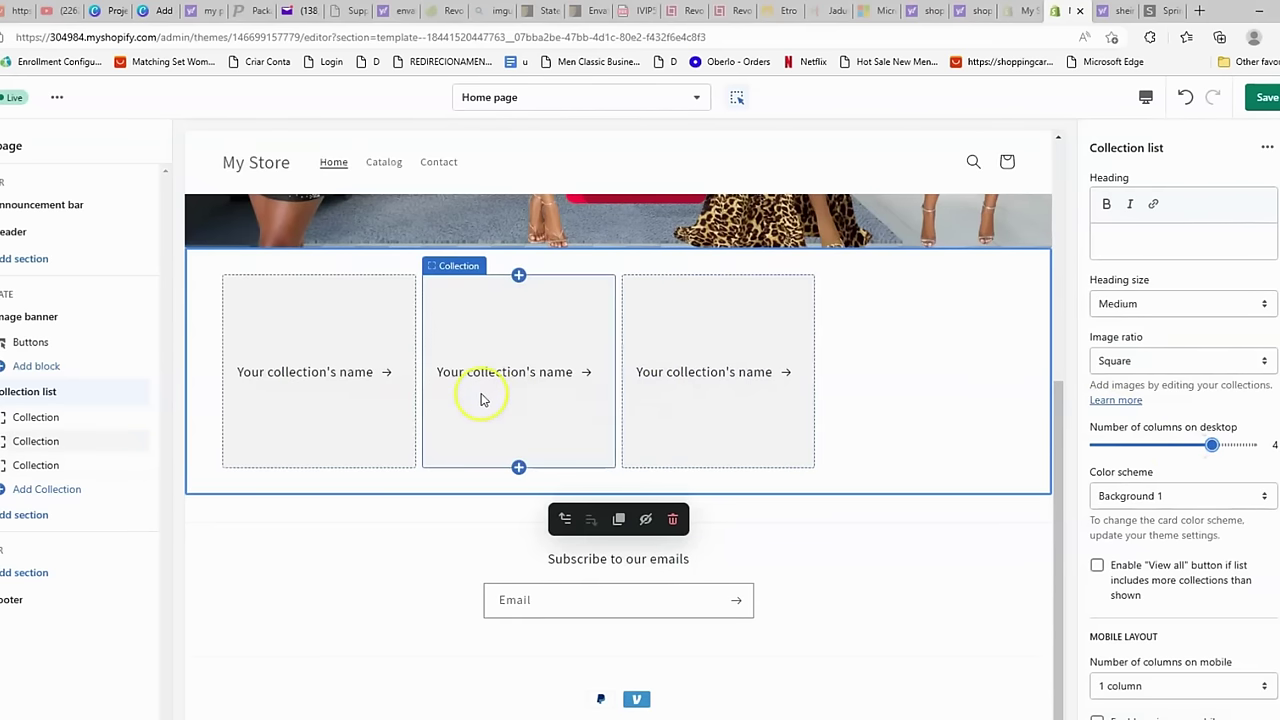
click(1210, 446)
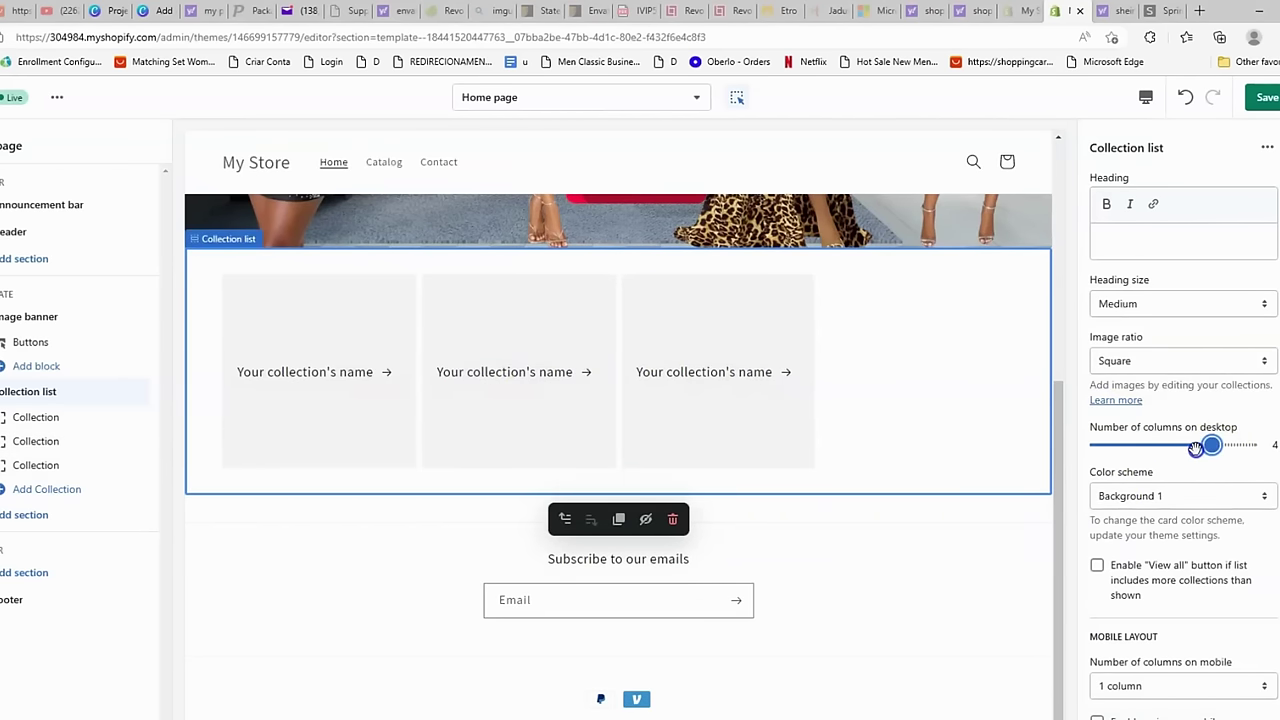
drag(1192, 447, 1174, 446)
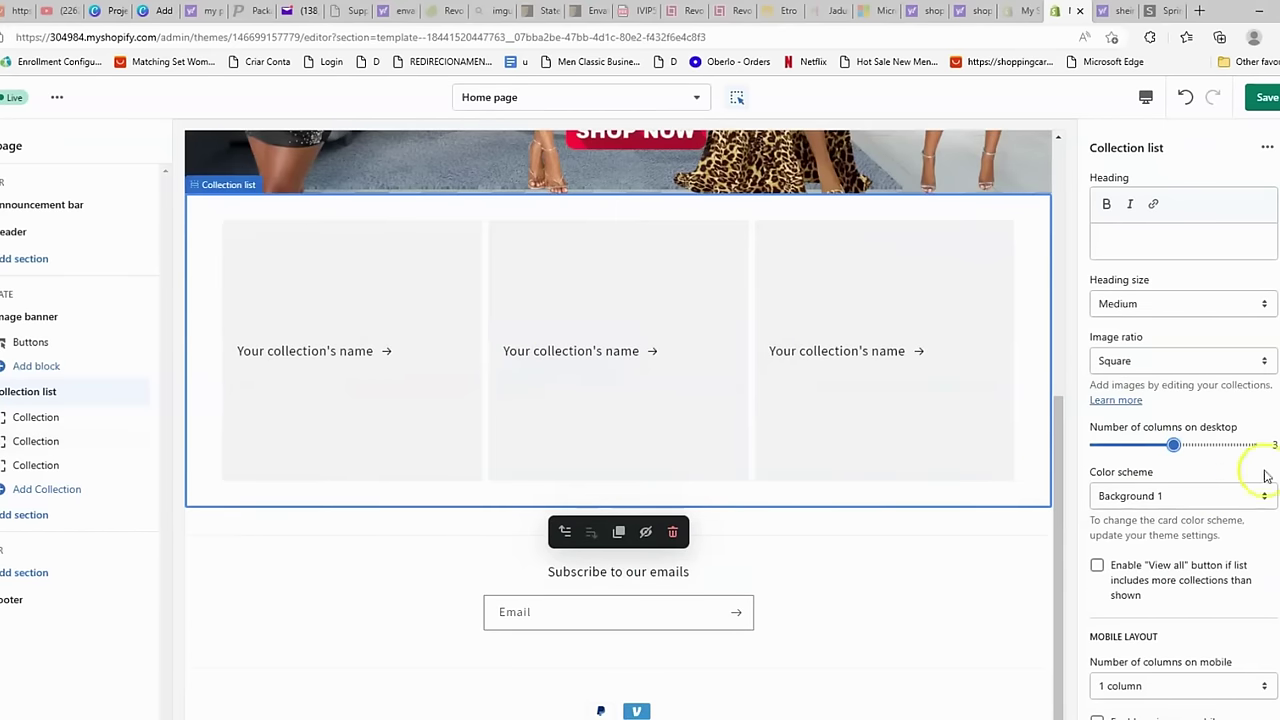
- Set the collection list to 2 columns on mobile and save the home page changes
scroll(1255, 470, down, 2)
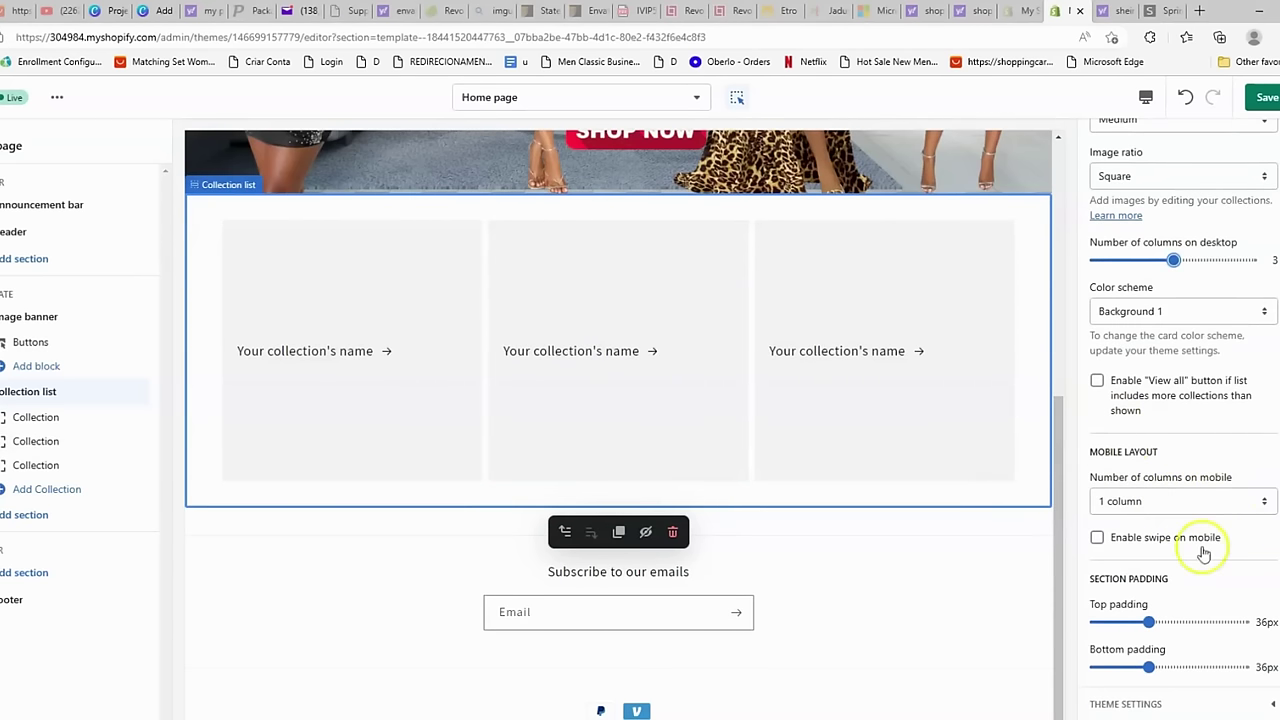
click(1137, 503)
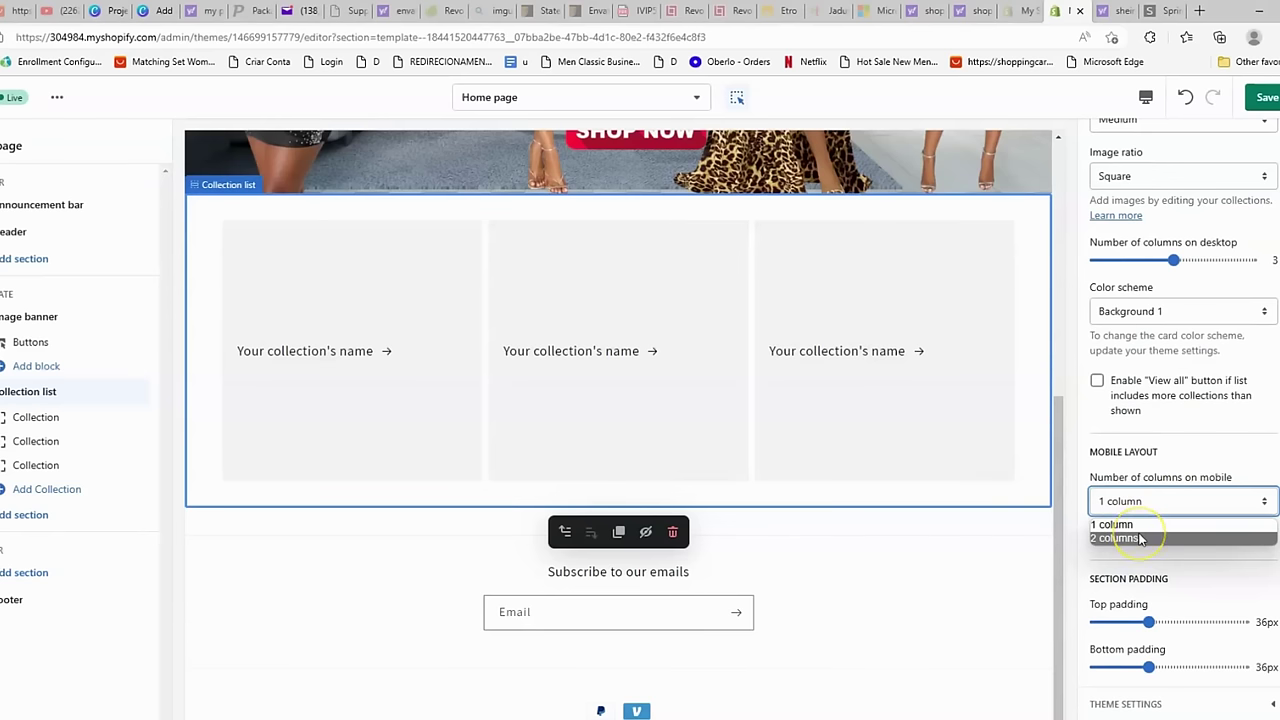
click(1140, 539)
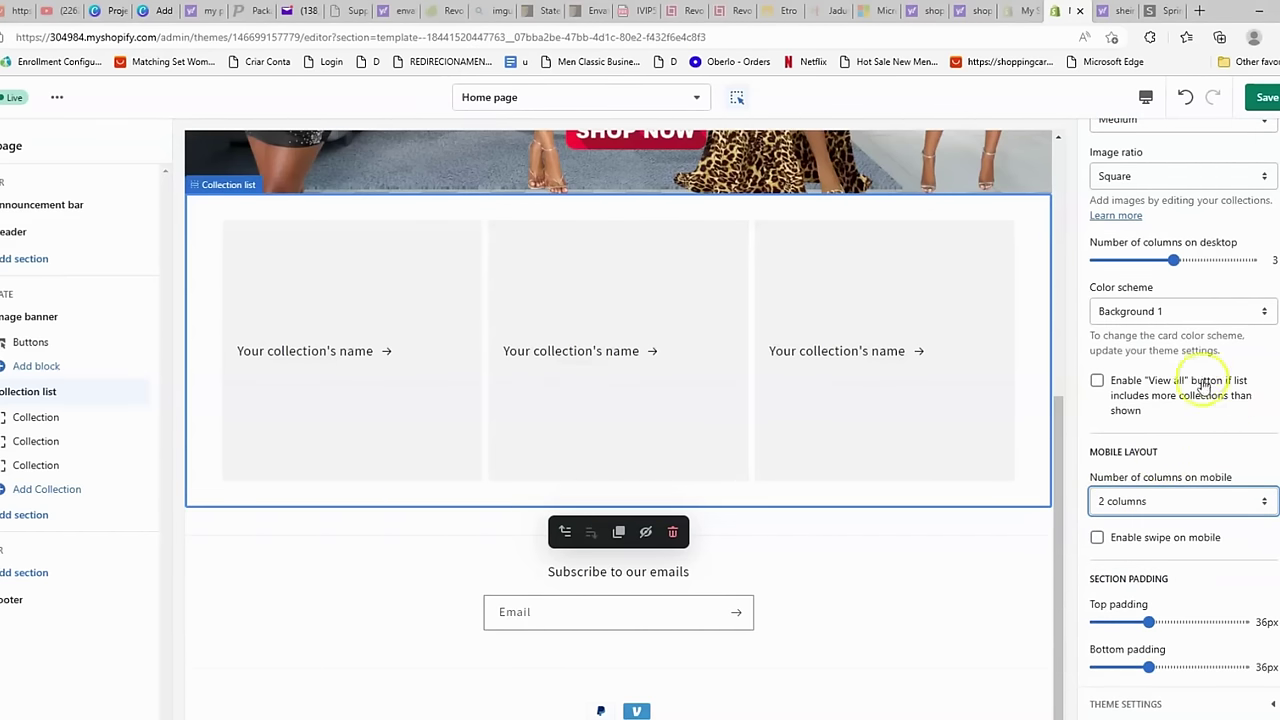
mouse_move(1187, 263)
mouse_down()
mouse_move(1194, 274)
mouse_move(1173, 260)
mouse_up()
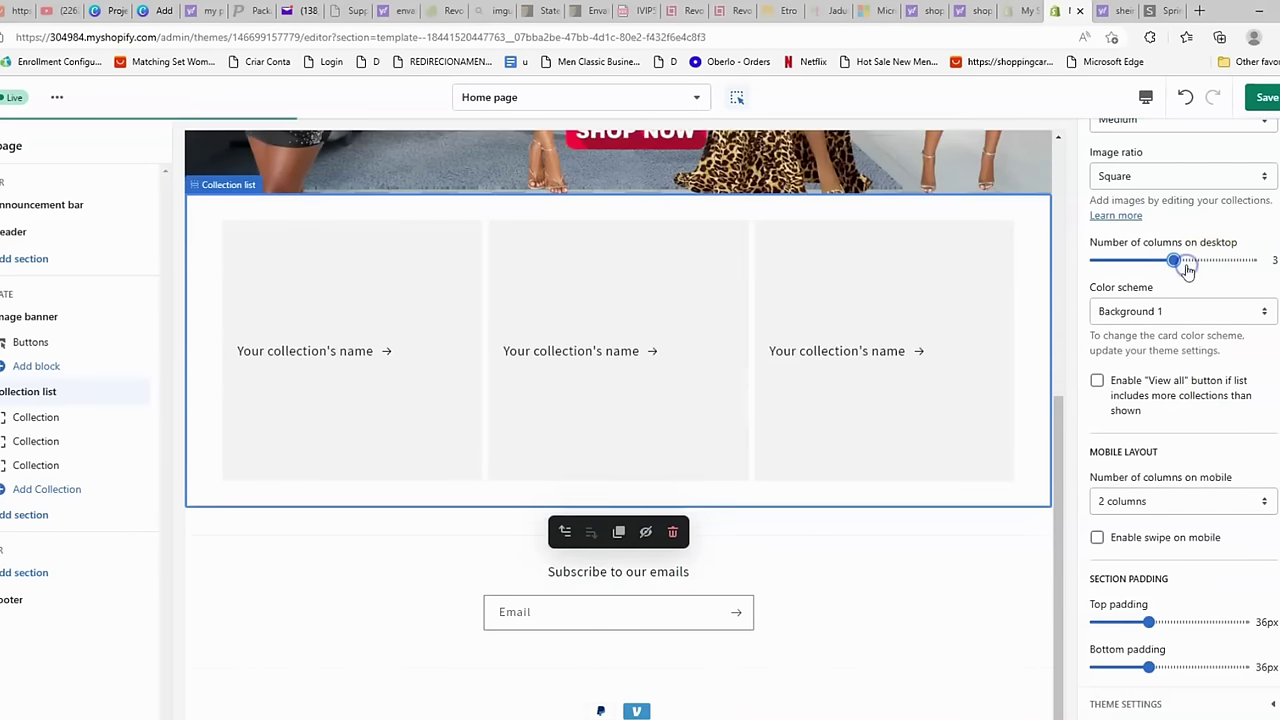
scroll(1224, 350, down, 1)
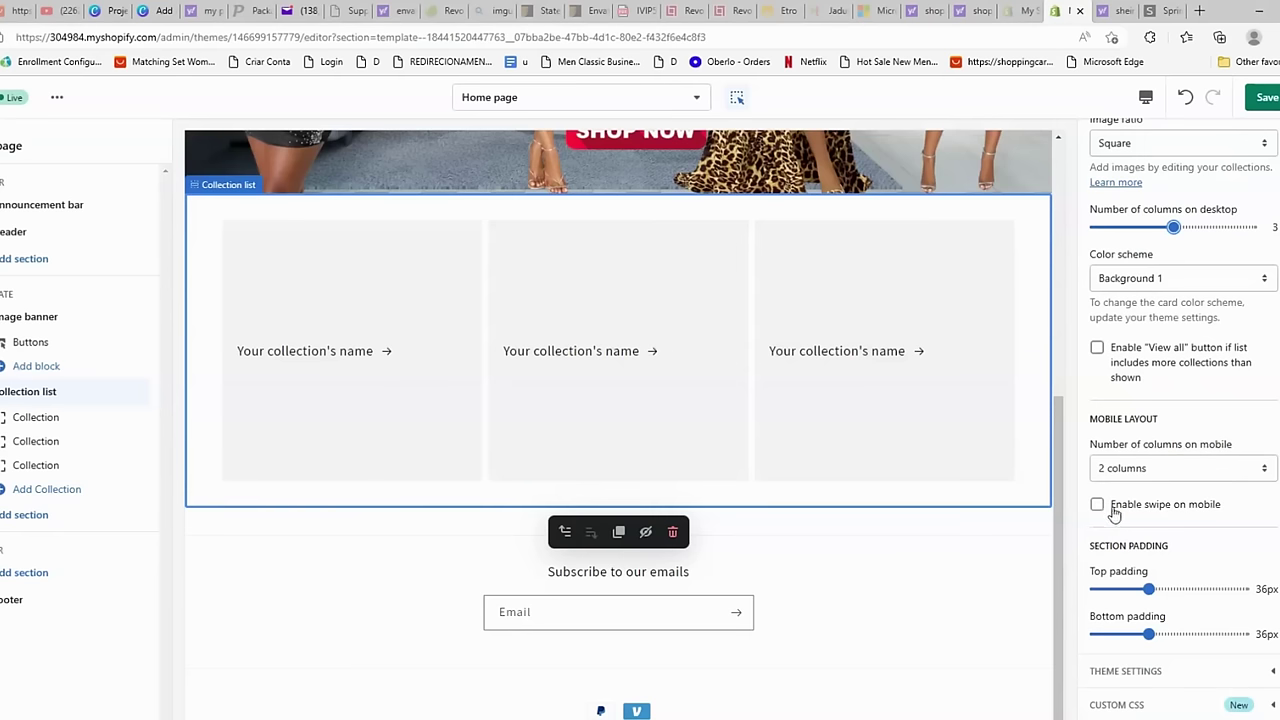
scroll(1145, 525, up, 3)
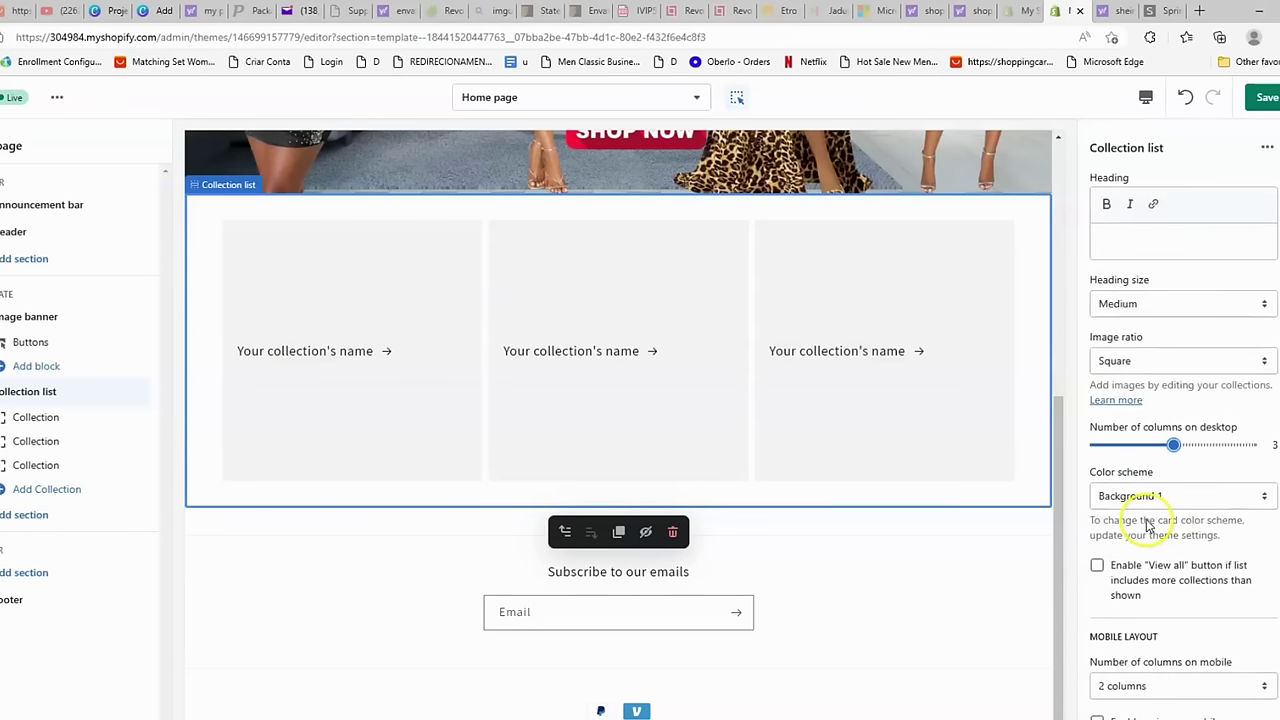
click(1268, 99)
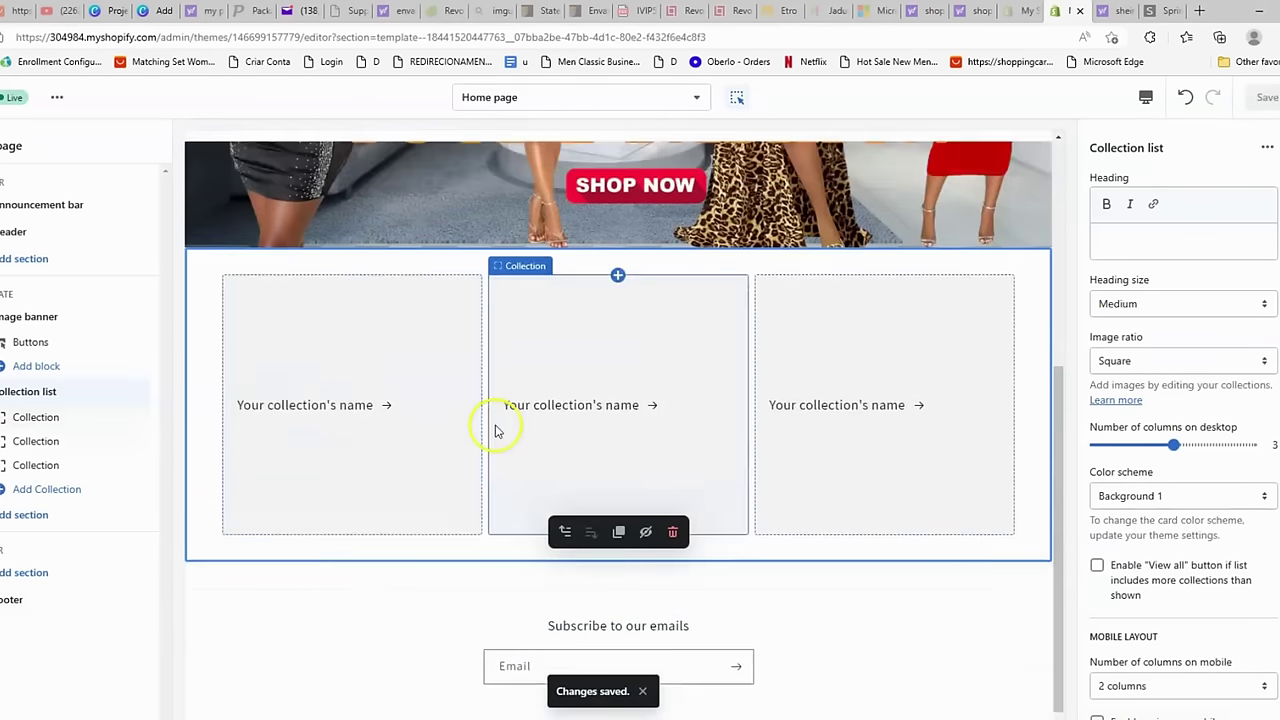
- Select the first collection block in the collection list and start creating a new collection for it
scroll(491, 423, up, 3)
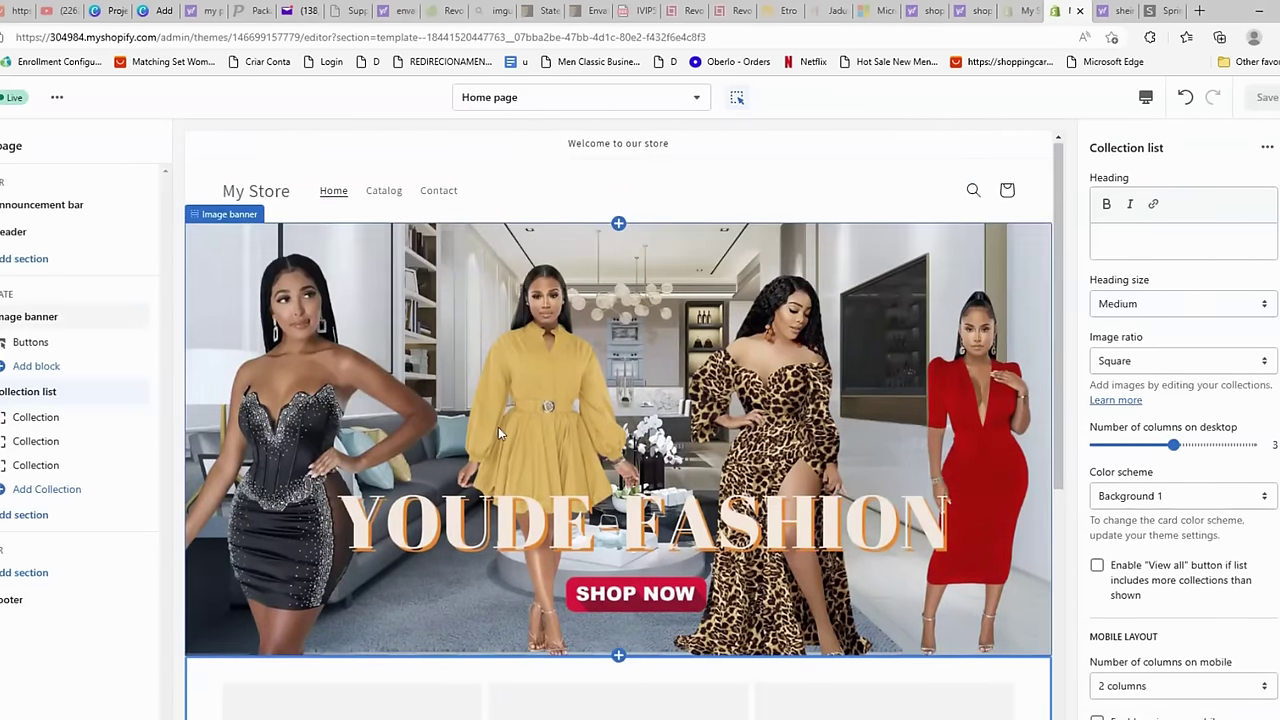
scroll(498, 427, down, 2)
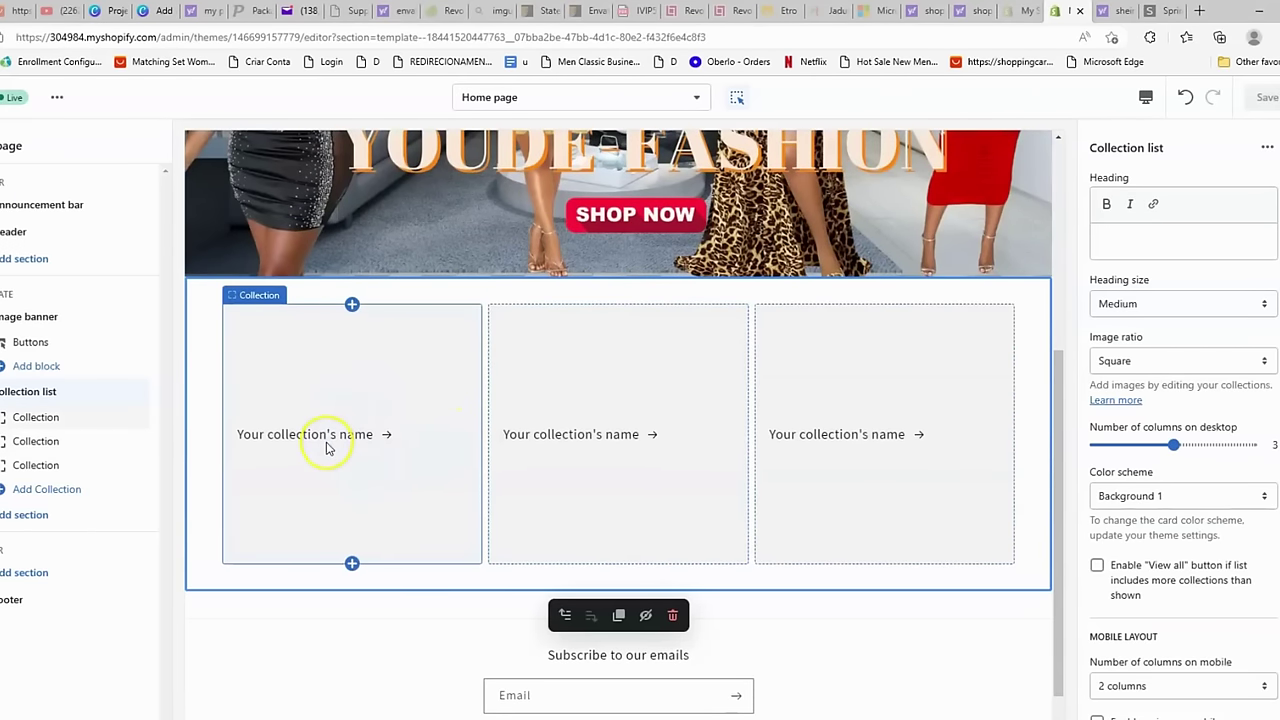
click(335, 381)
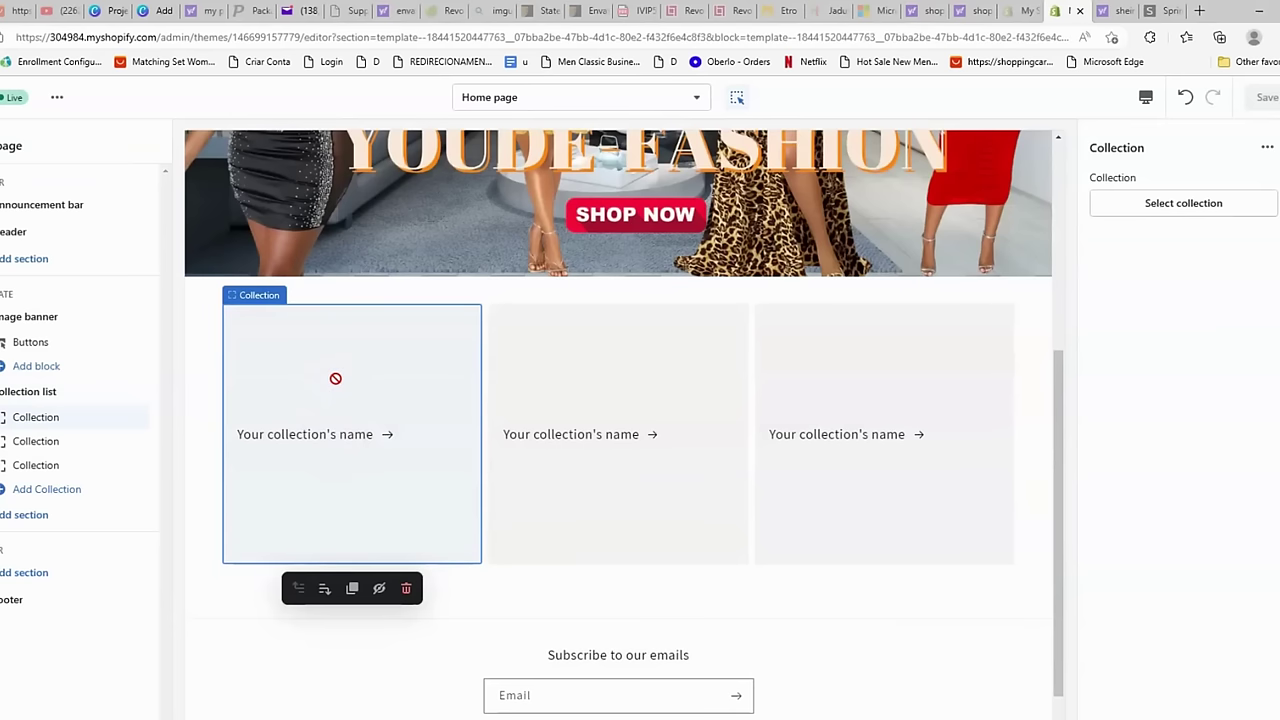
click(1153, 205)
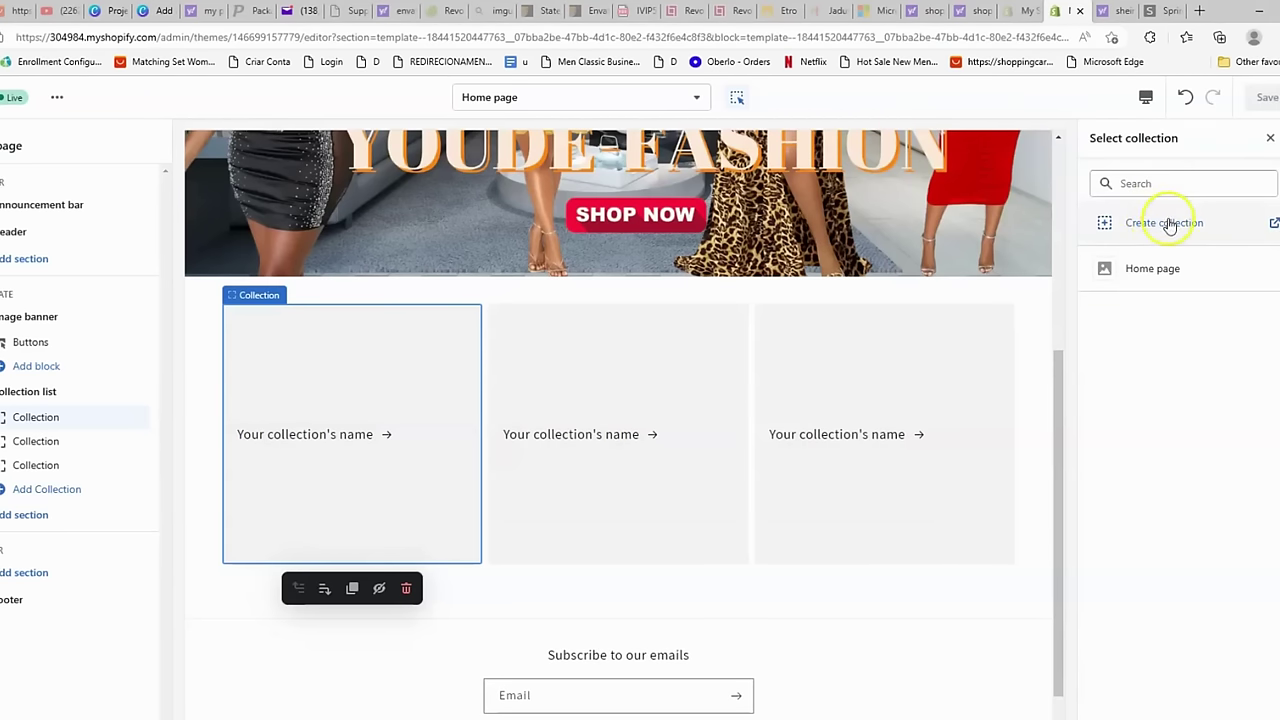
click(1168, 226)
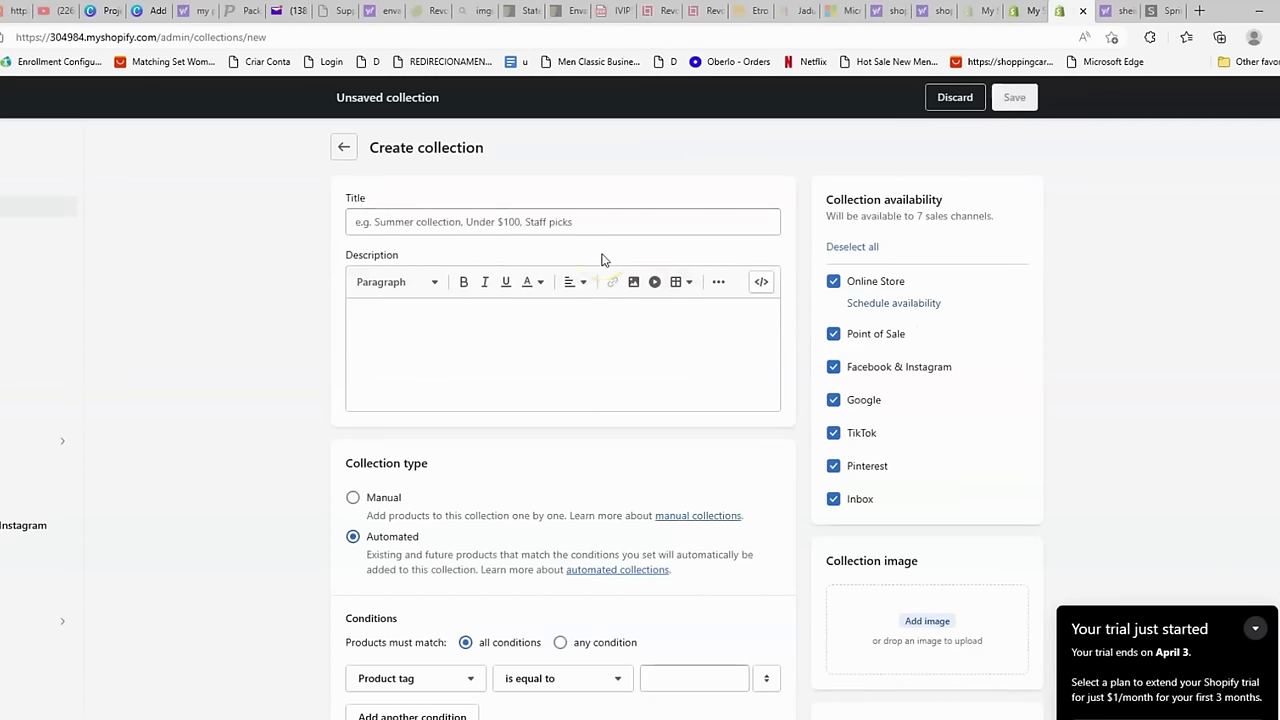
- Title the new collection "Women" and set its collection type to Manual
click(520, 220)
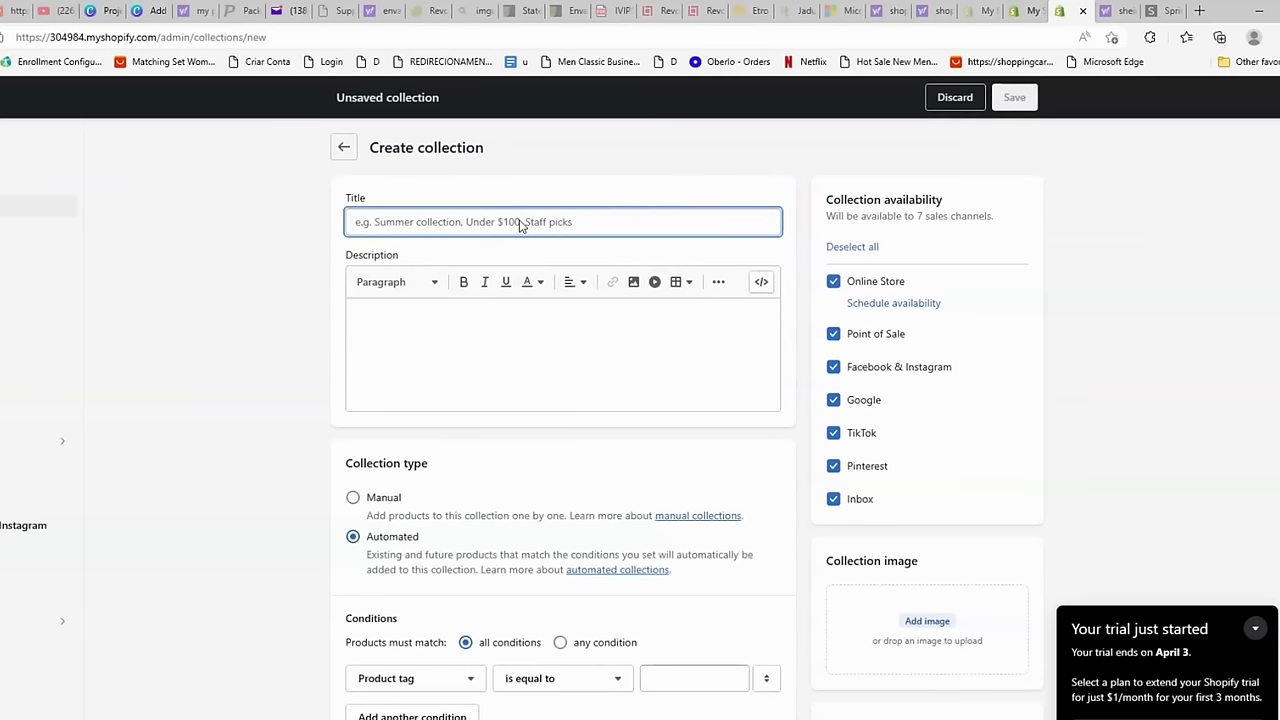
text(Women)
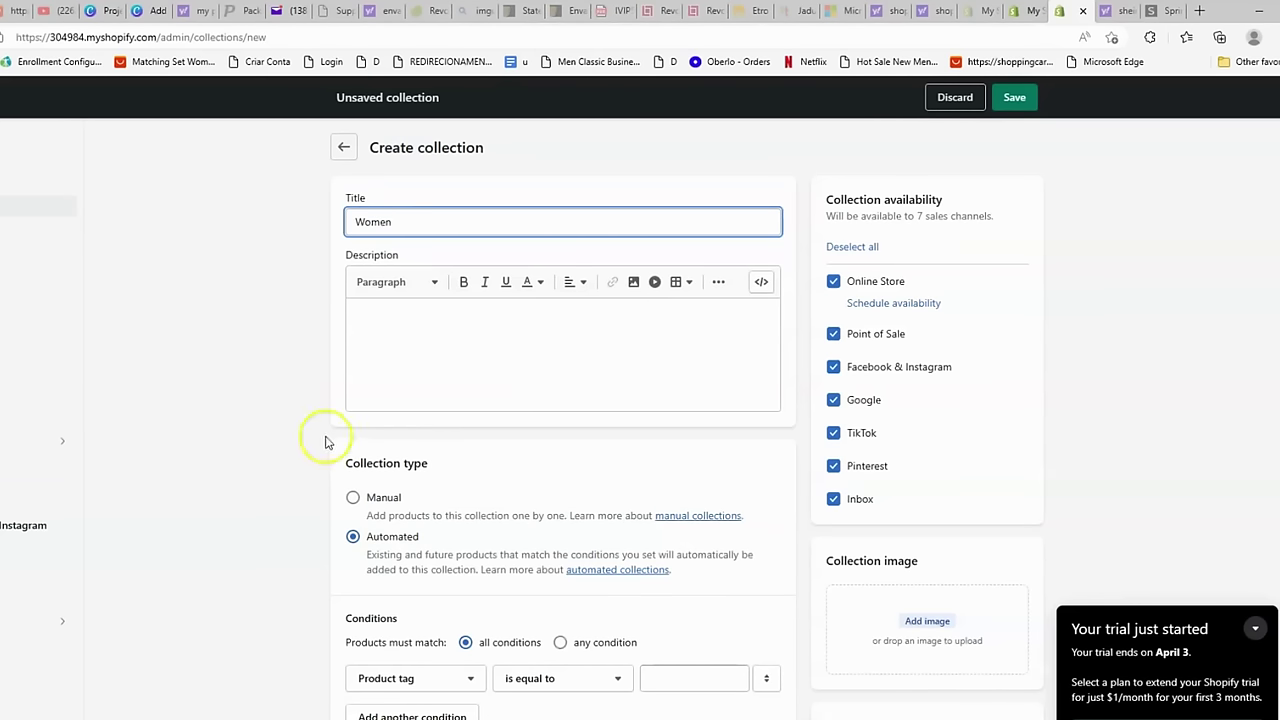
click(362, 500)
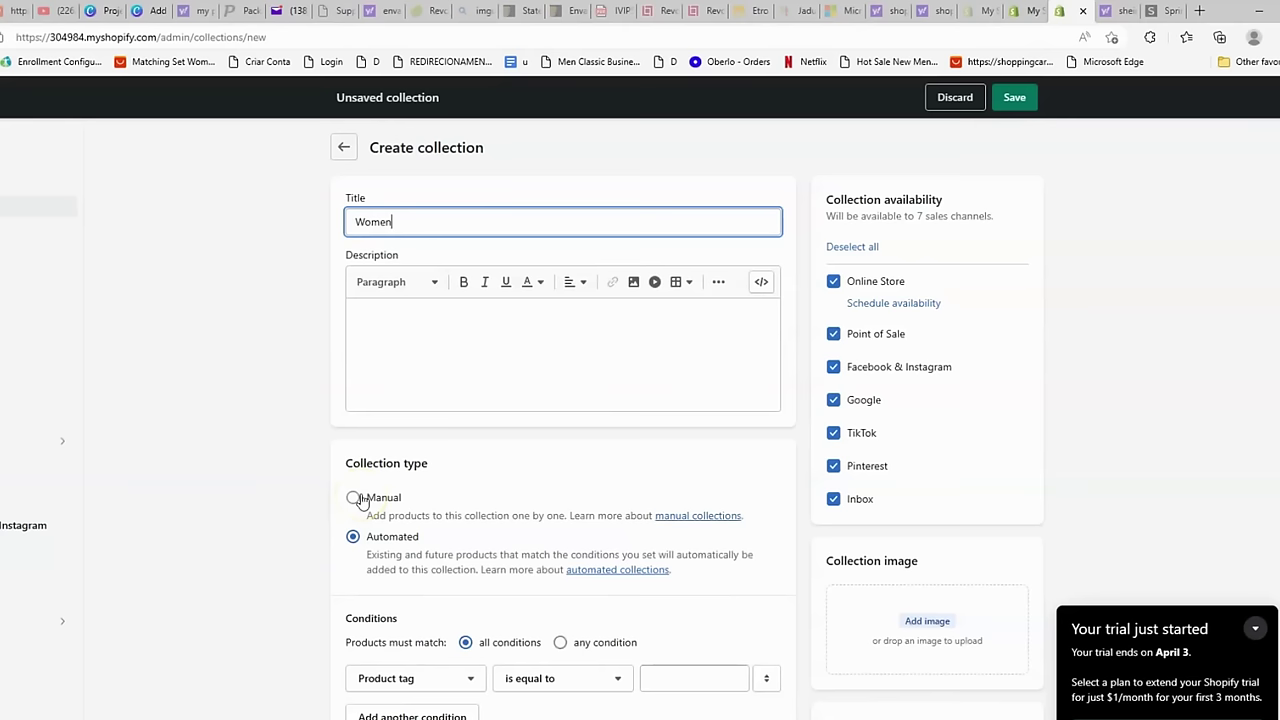
click(363, 501)
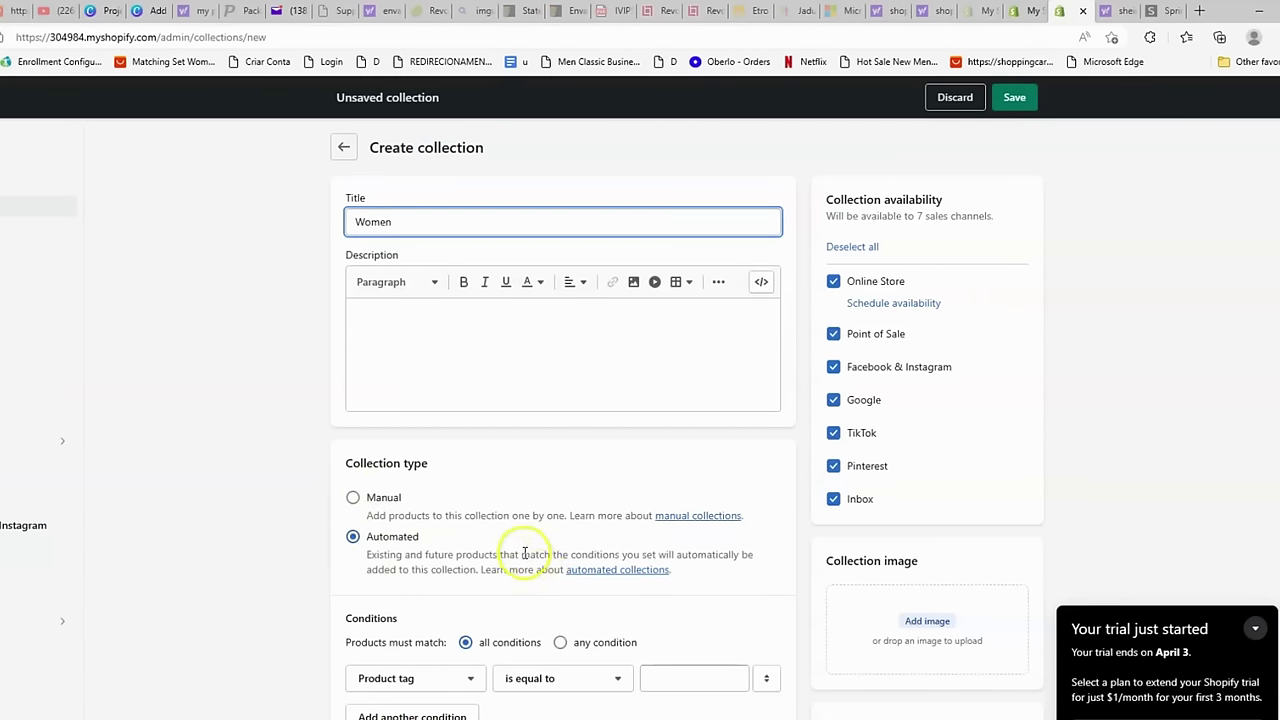
click(354, 500)
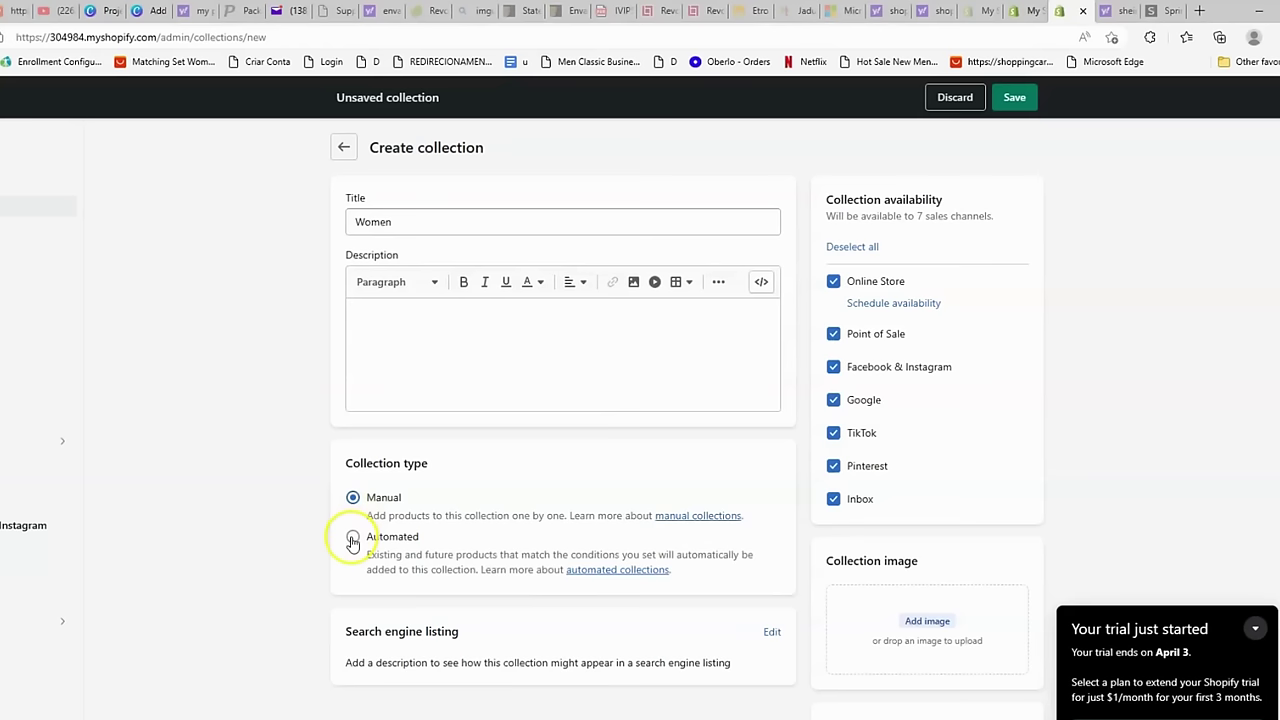
click(353, 537)
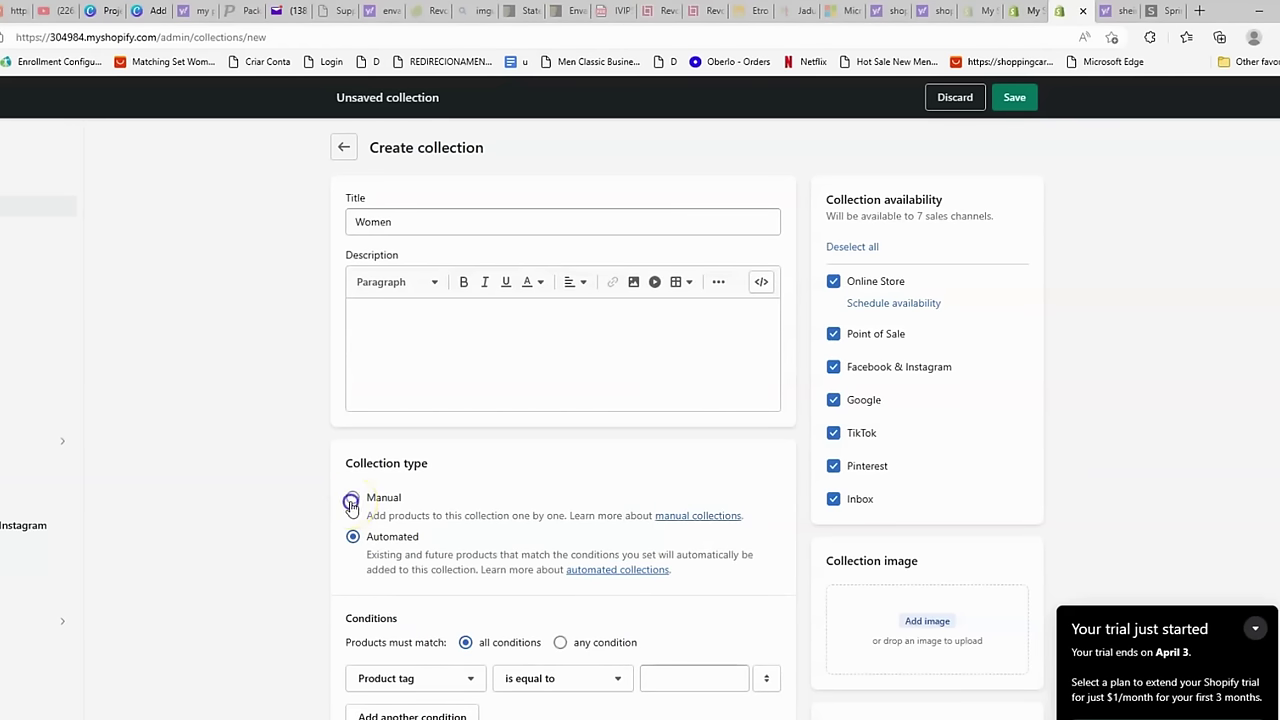
click(352, 502)
- Switch to the "Neutral Elegant Fashion Product Introduction Instagram Post" design in Canva and clear its "HAIR collection" template search
scroll(925, 492, down, 1)
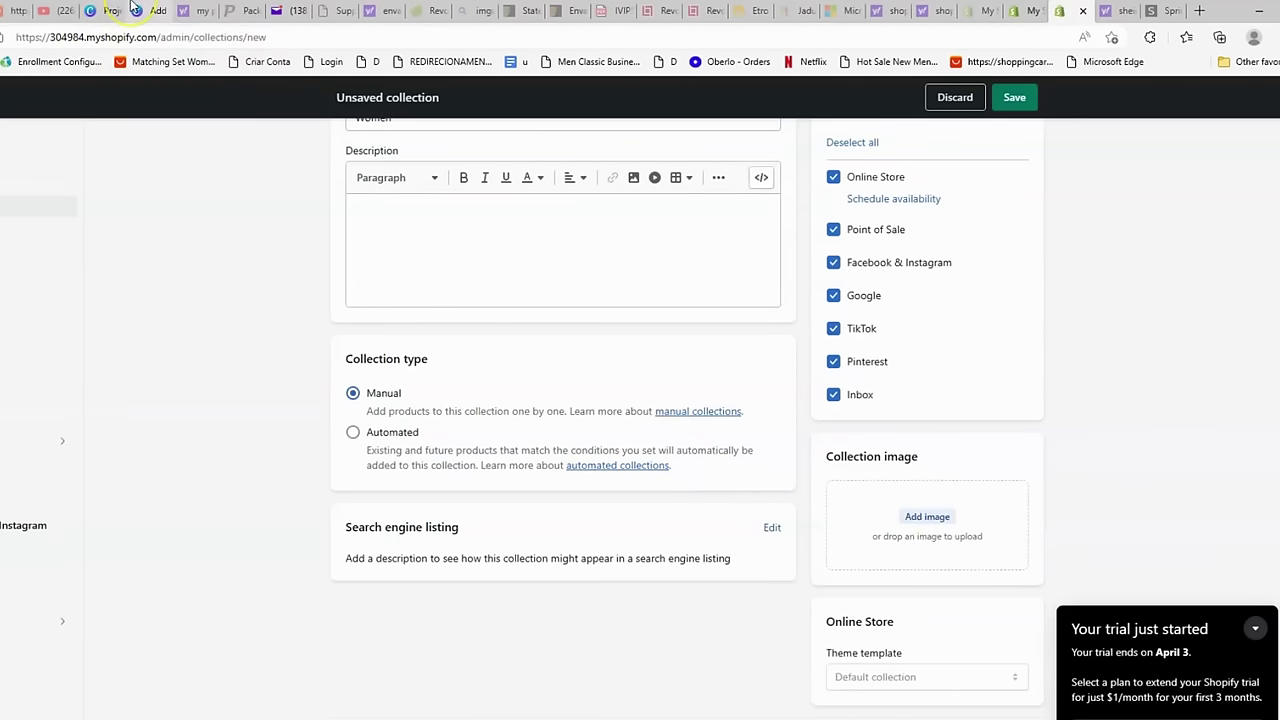
mouse_move(123, 14)
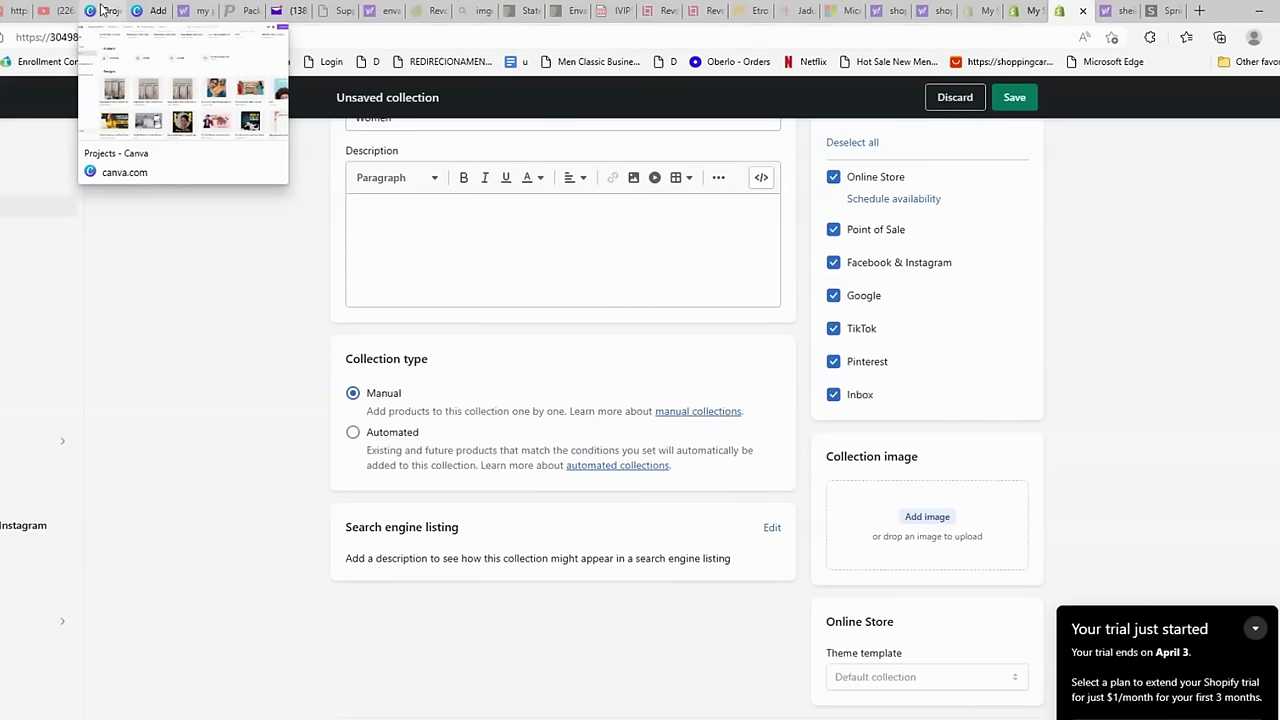
click(108, 11)
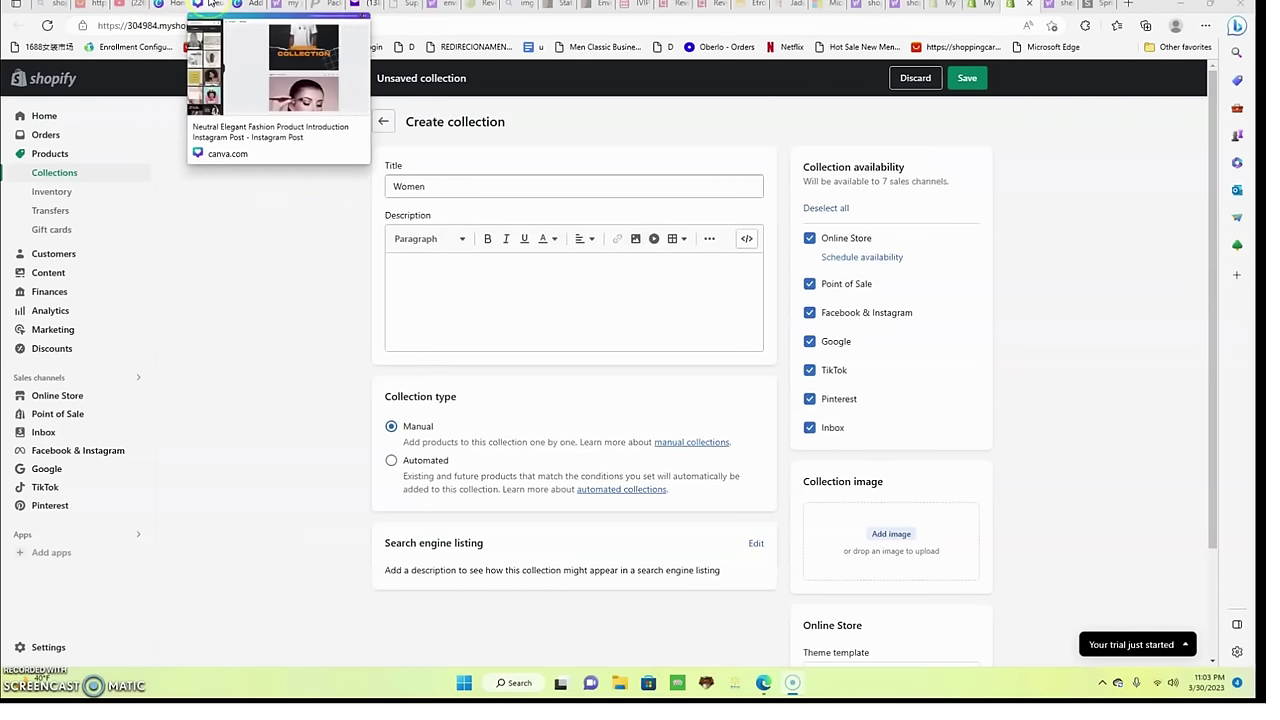
click(210, 4)
scroll(674, 391, up, 20)
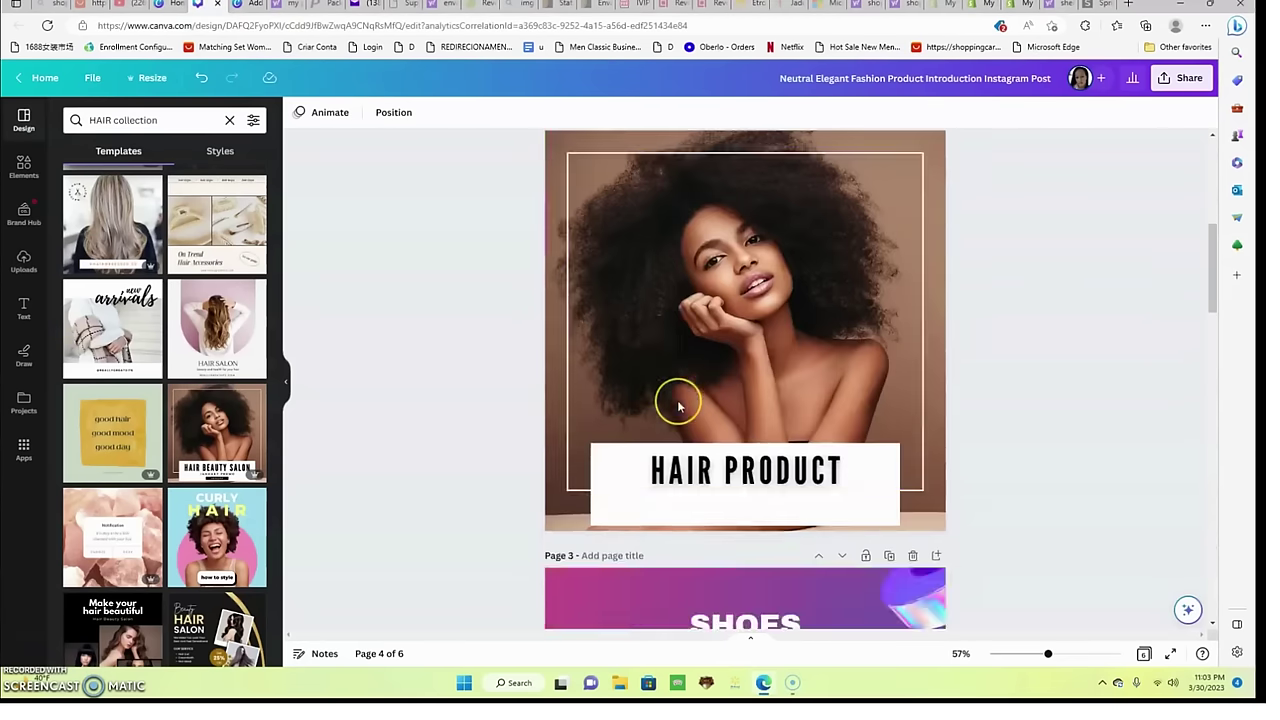
scroll(678, 406, up, 1)
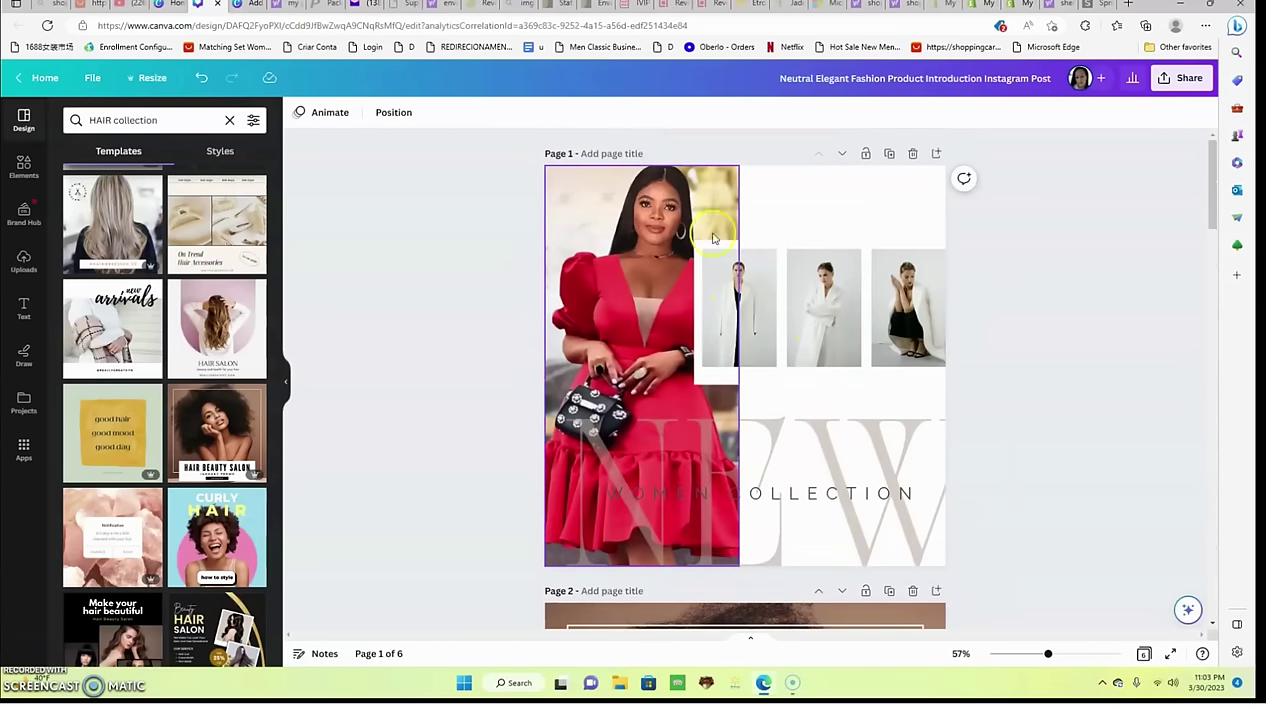
click(450, 333)
click(230, 120)
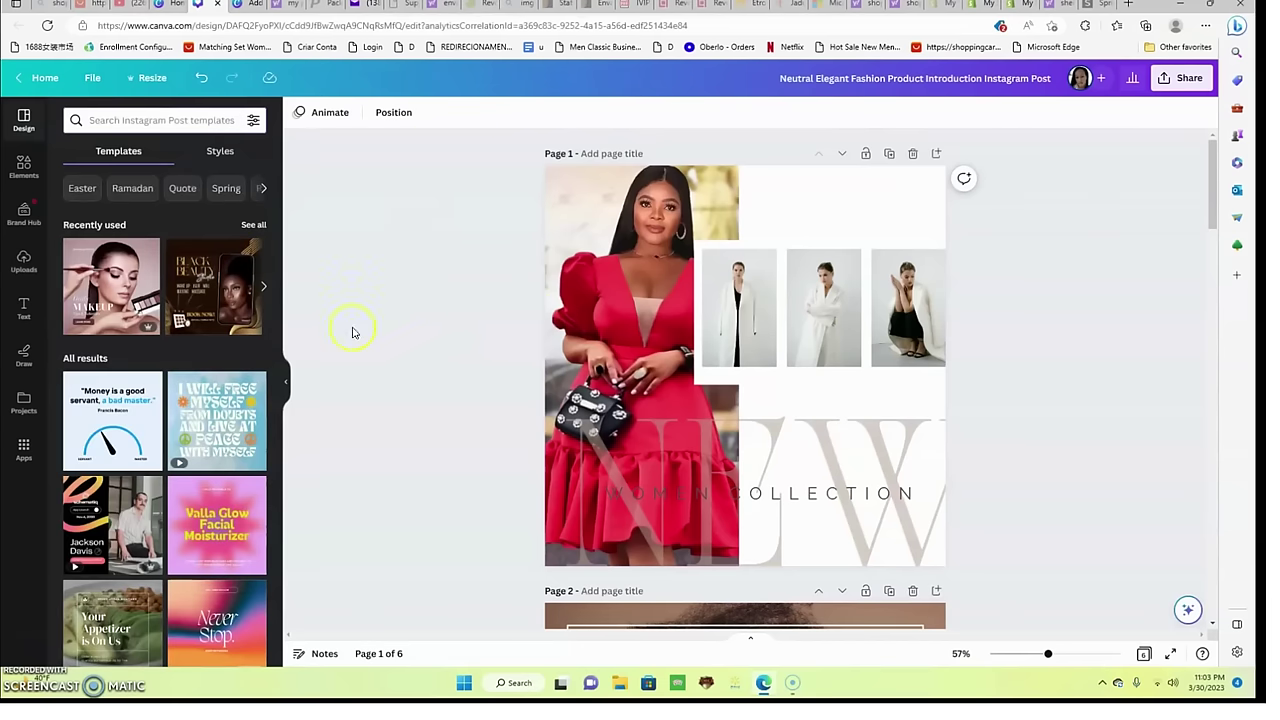
scroll(215, 350, down, 3)
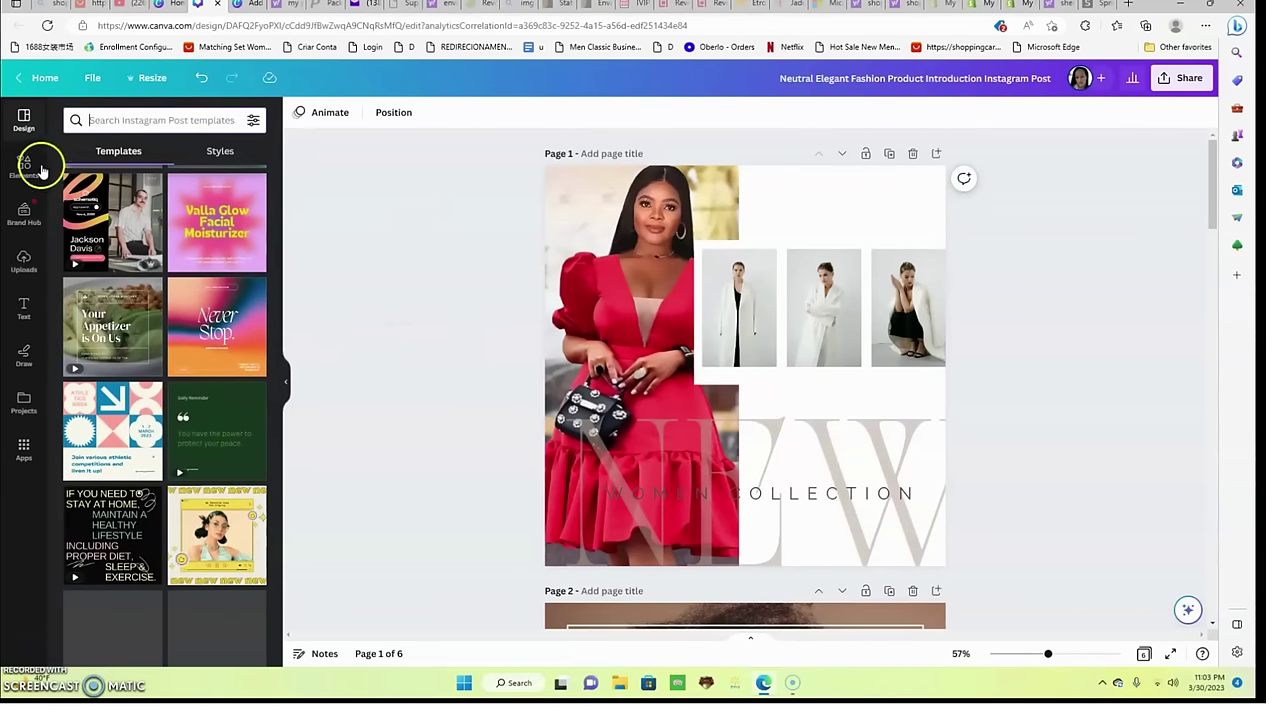
- Download only page 1, the New Women Collection image, of the Canva design as a PNG
click(1163, 88)
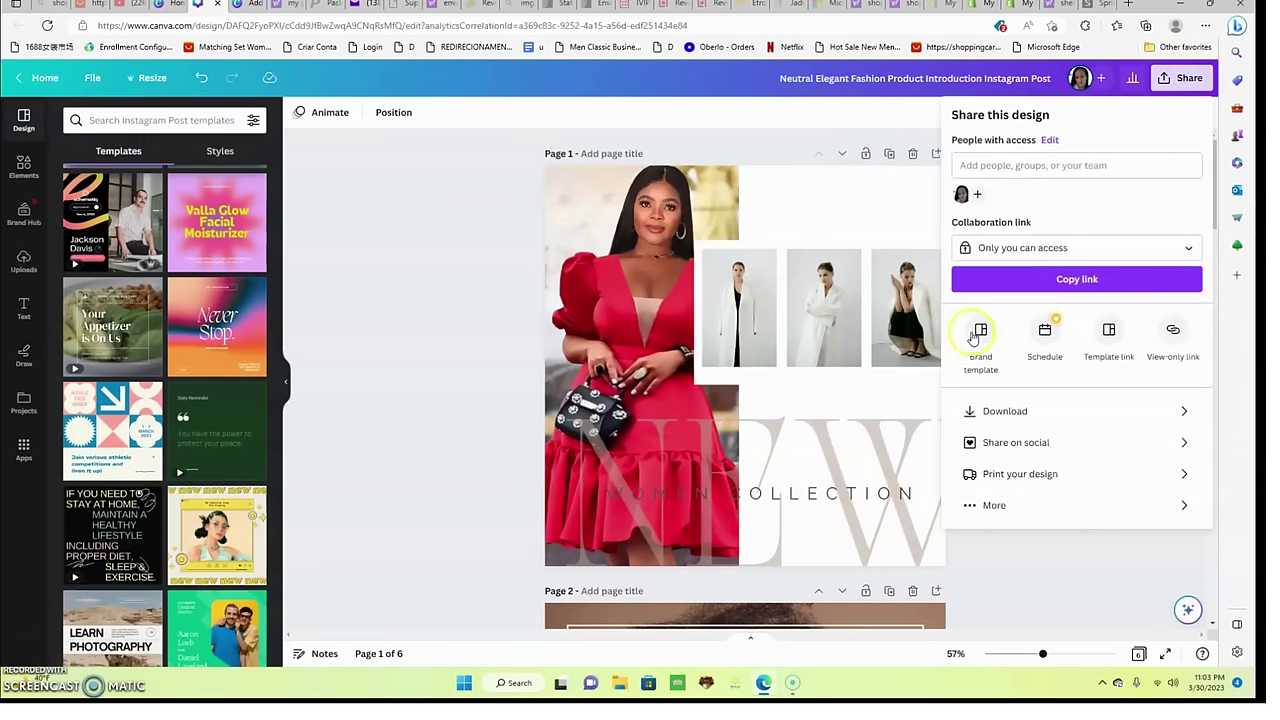
click(1000, 411)
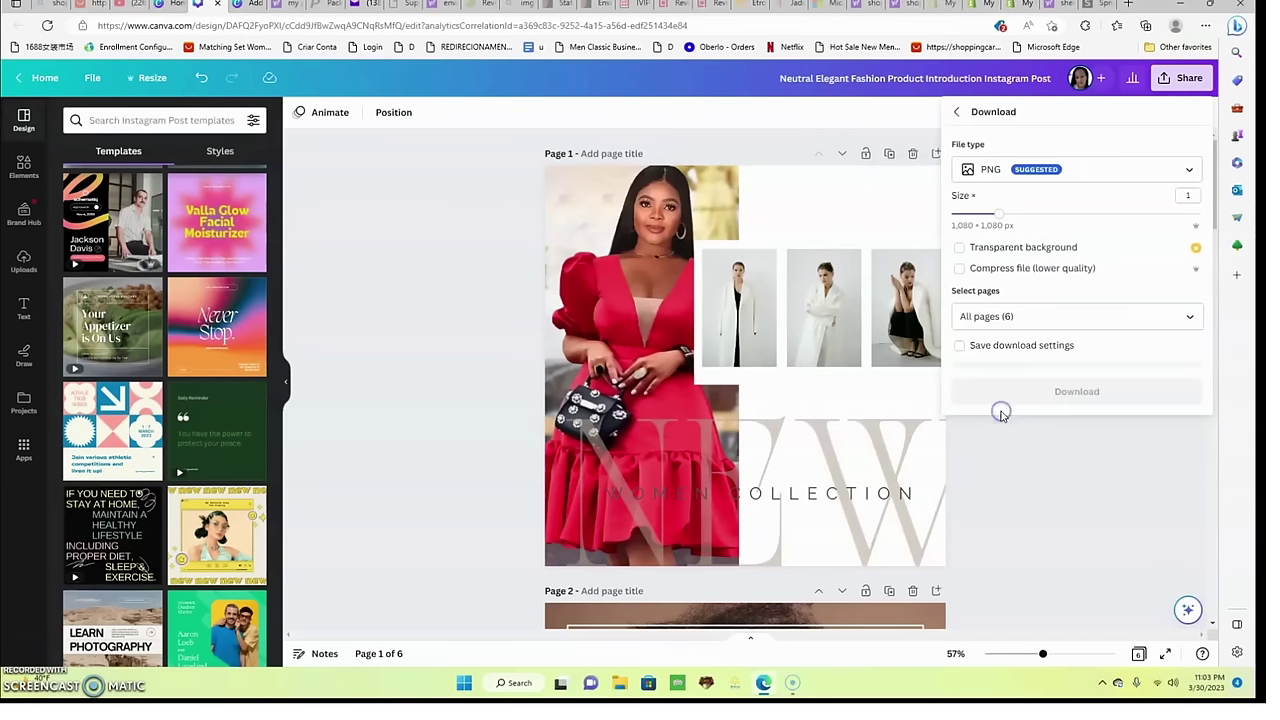
click(986, 318)
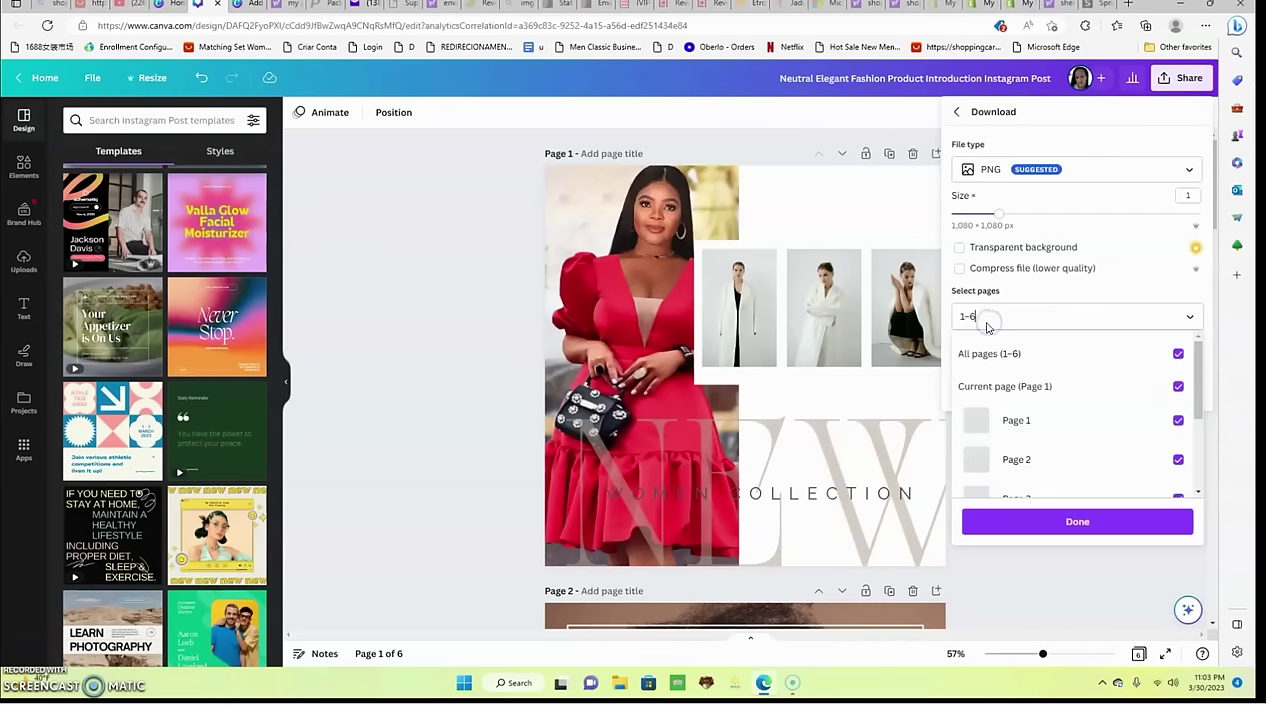
click(1004, 348)
click(1014, 312)
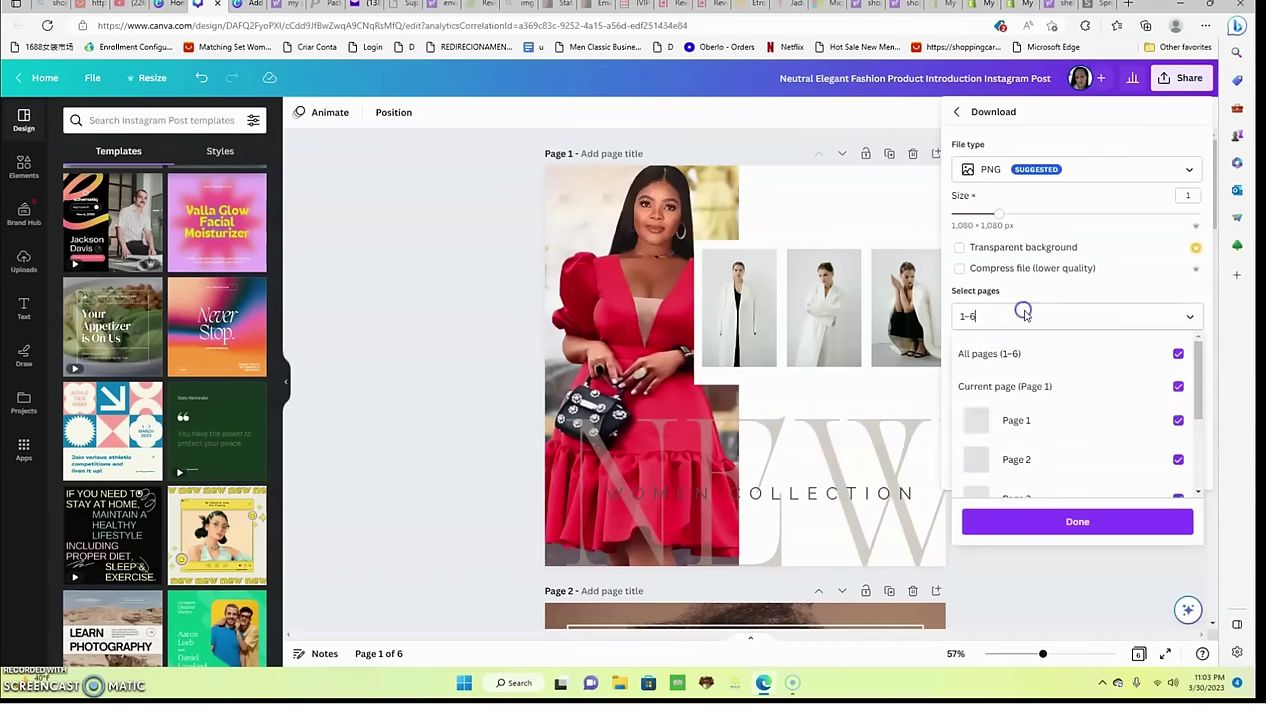
click(1034, 355)
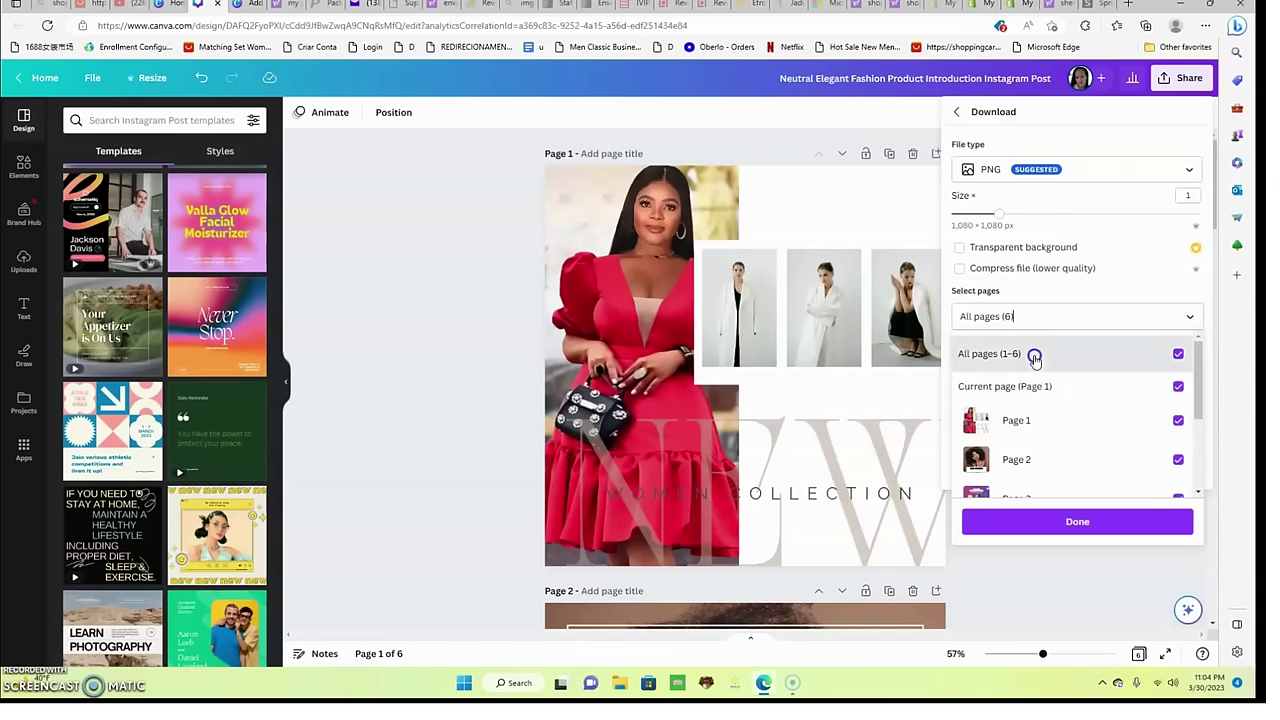
click(1020, 420)
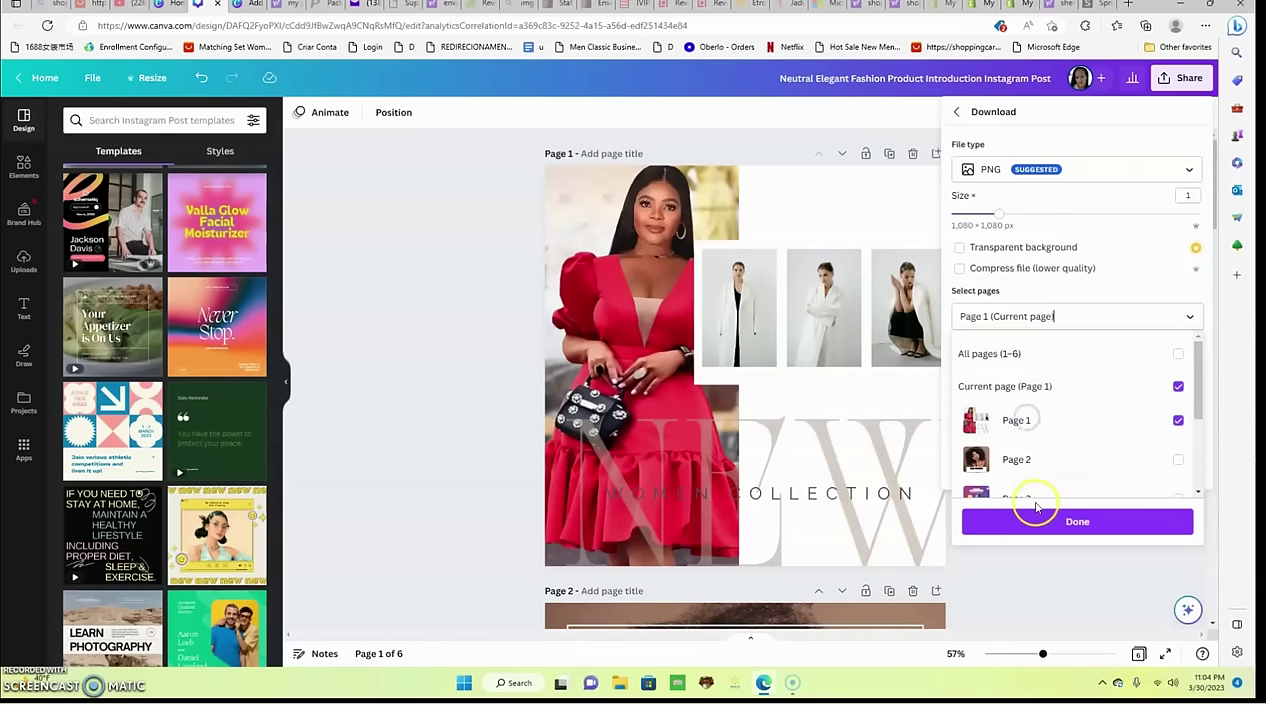
click(1011, 525)
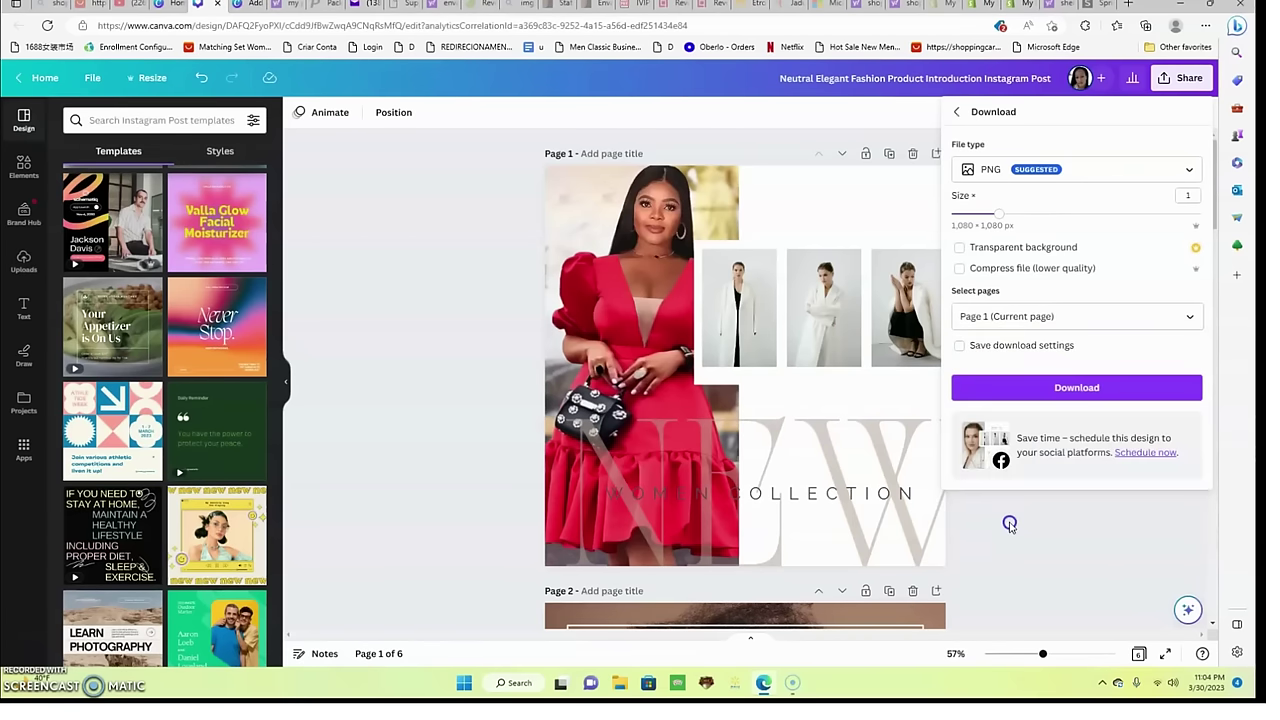
click(1014, 395)
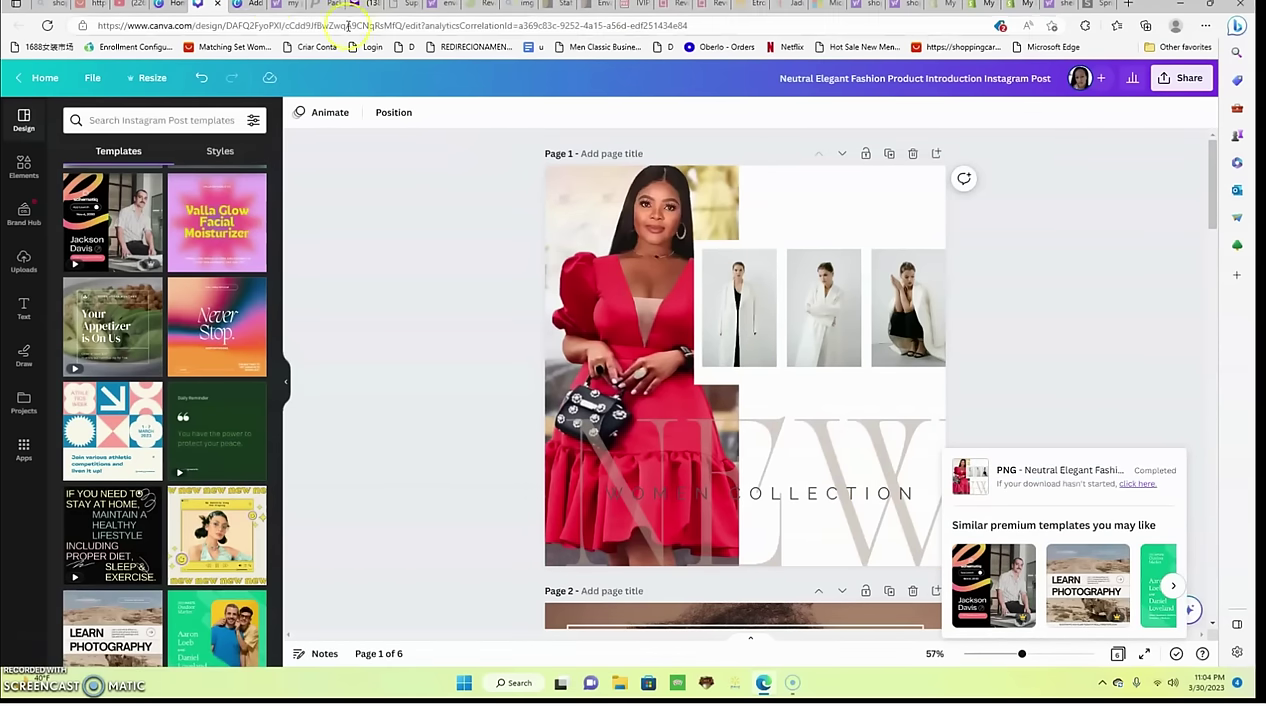
- Switch to Shopify, upload the newly downloaded "Neutral Elegant Fashion Product Introduction" PNG as the Women collection's image and save the collection
click(1018, 5)
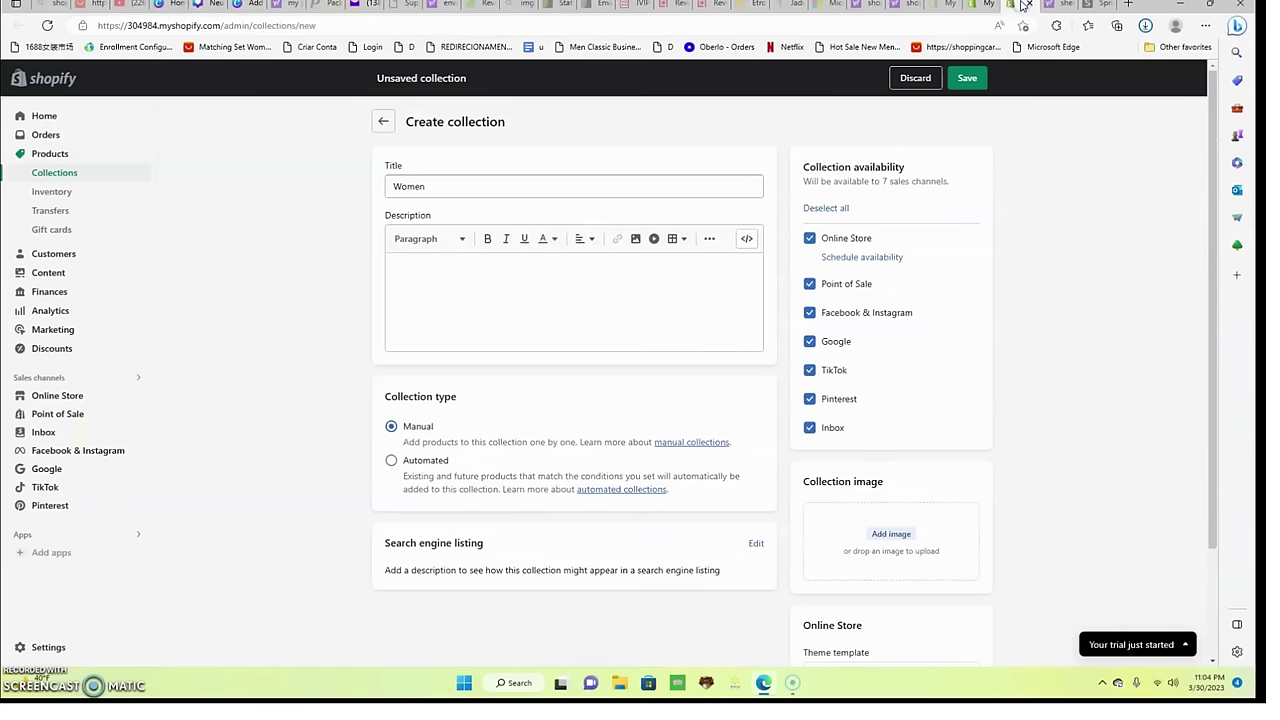
click(880, 537)
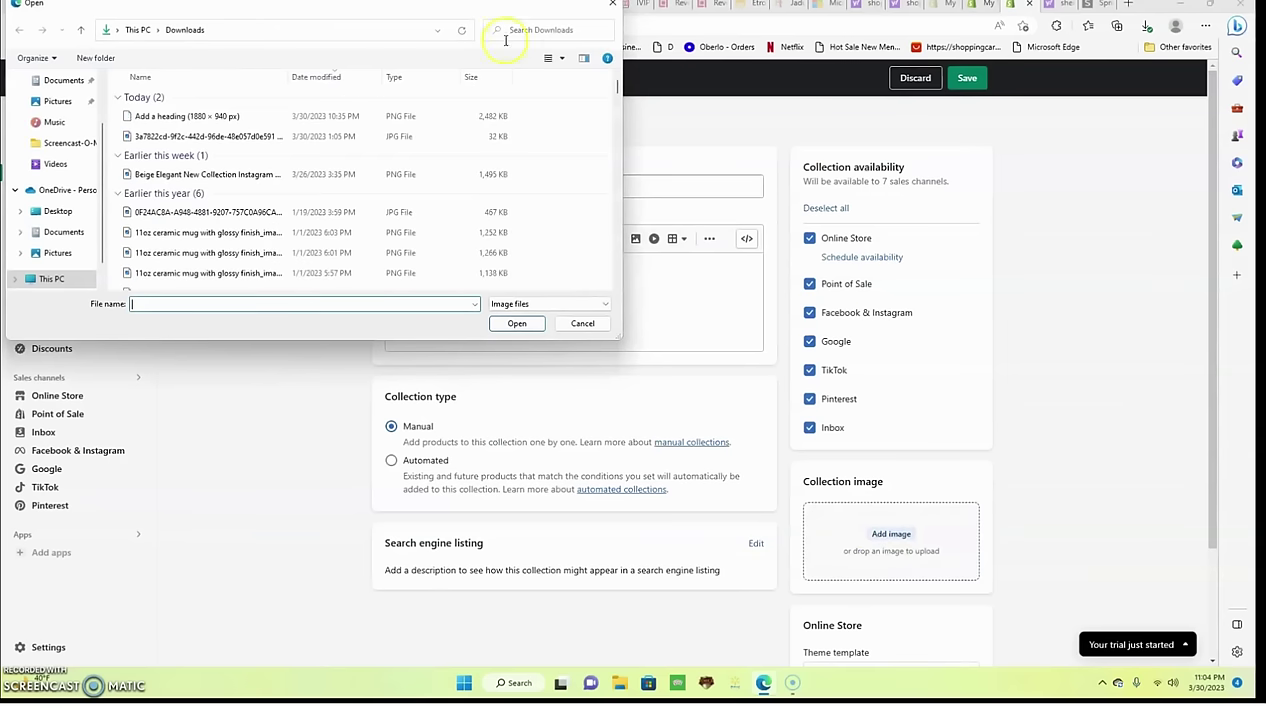
click(366, 115)
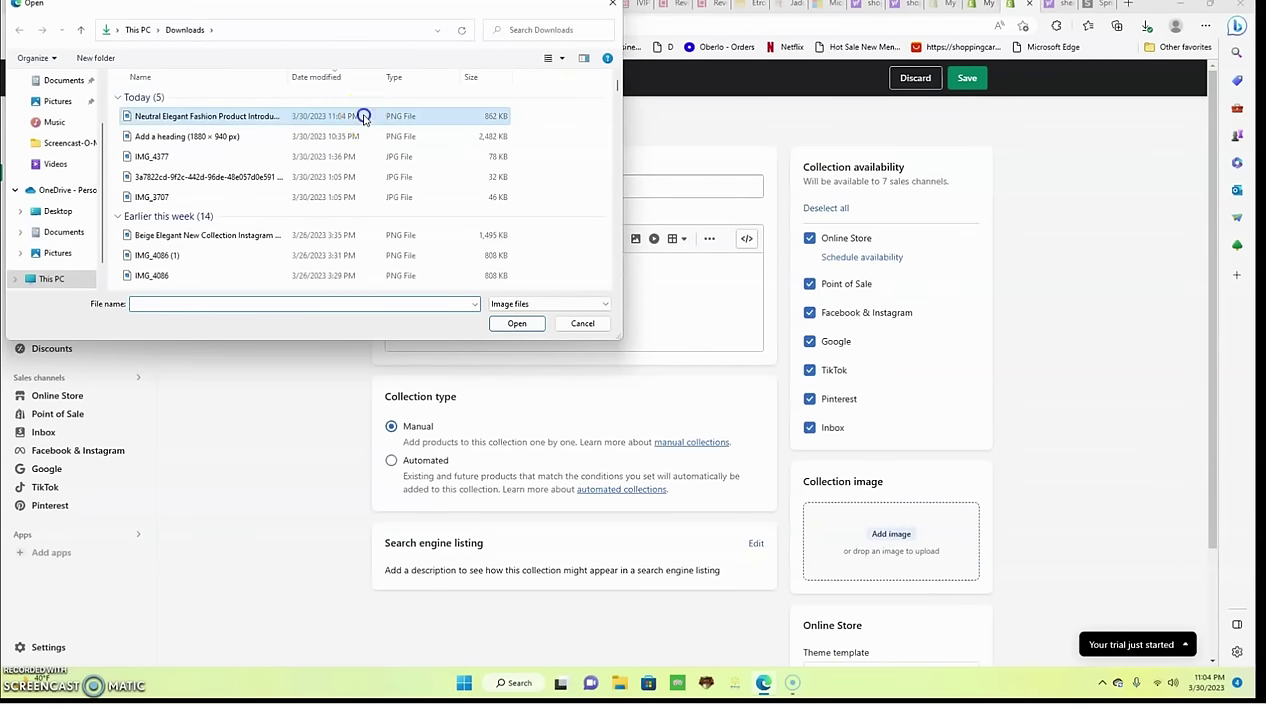
click(512, 324)
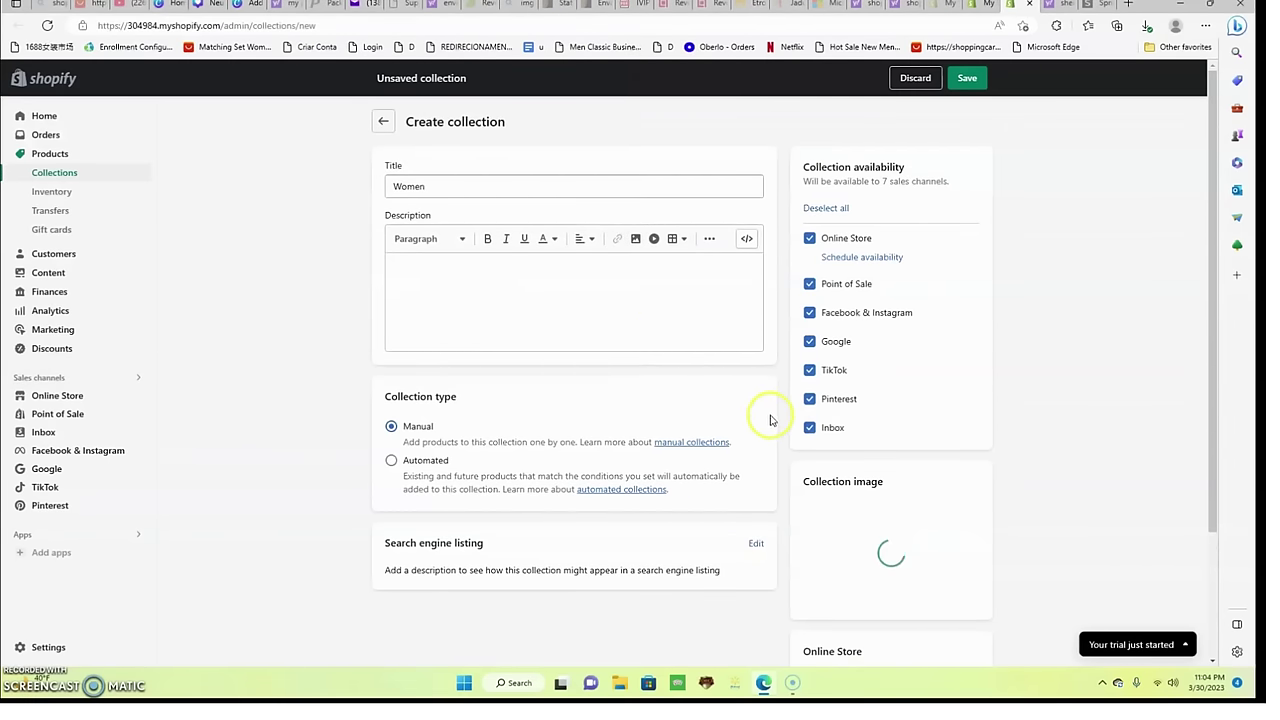
scroll(800, 428, down, 2)
scroll(900, 434, up, 2)
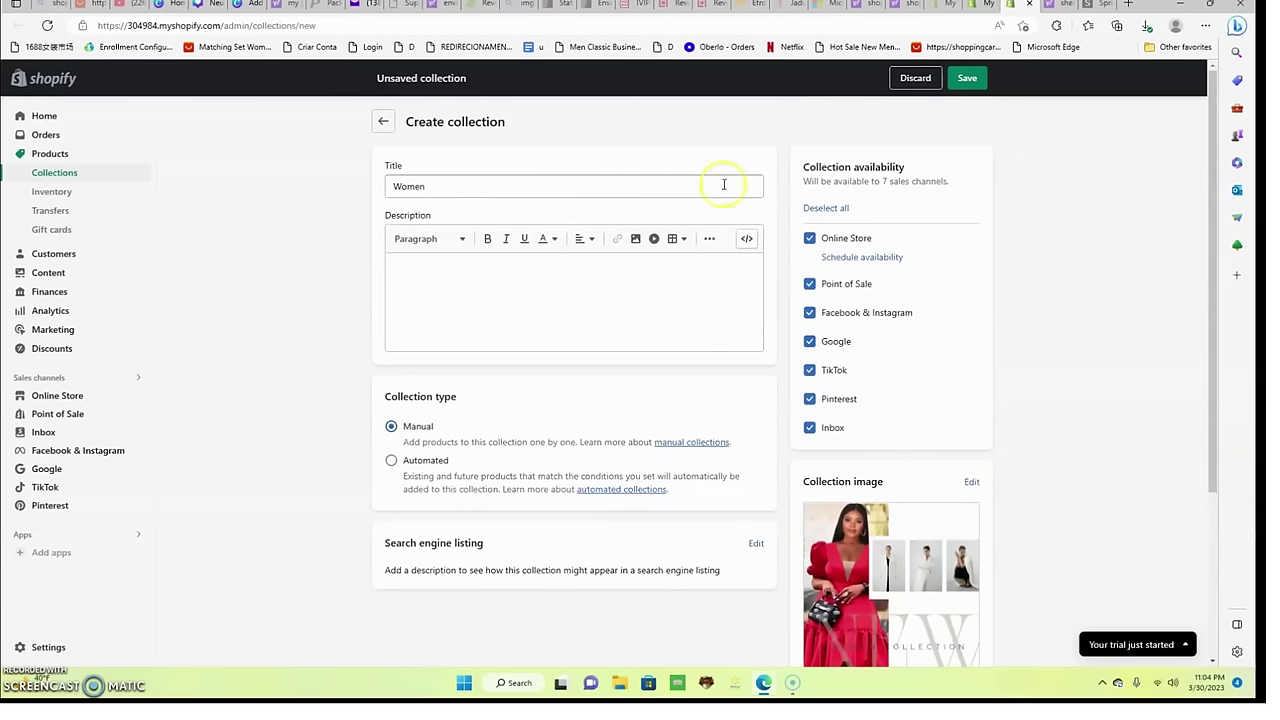
click(963, 80)
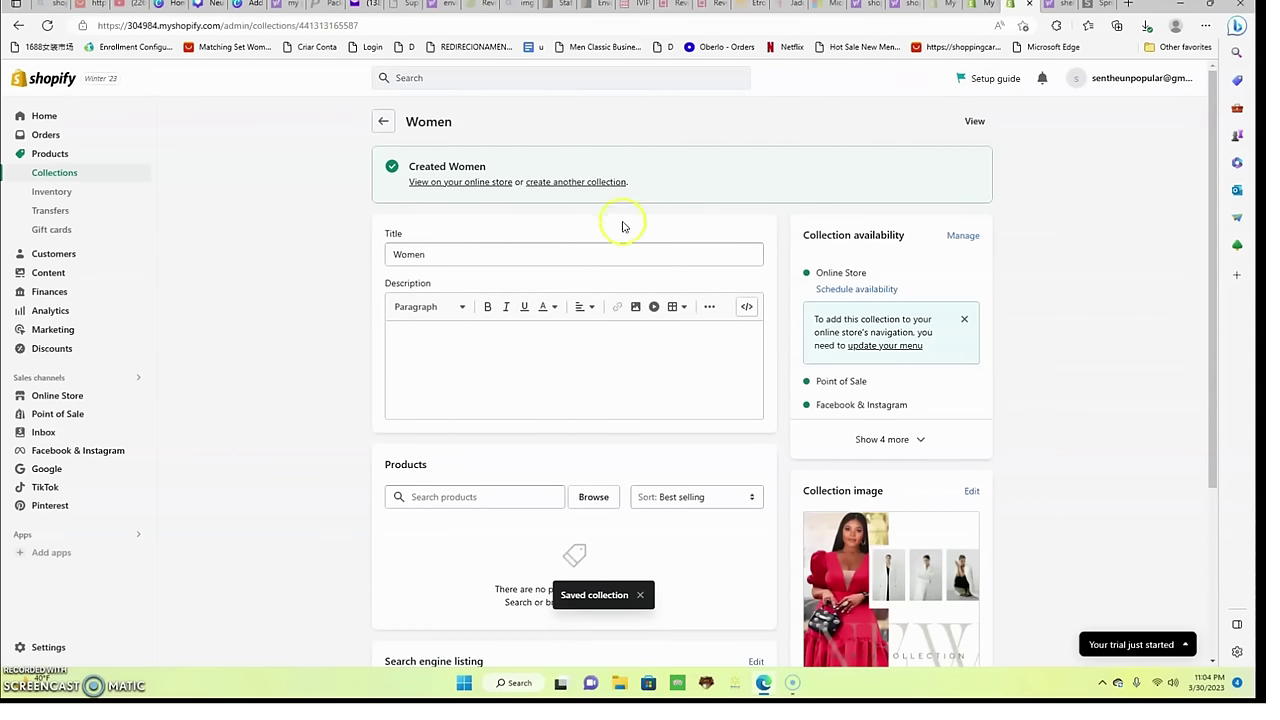
- Start creating another collection and title it "SHOES"
scroll(660, 280, down, 1)
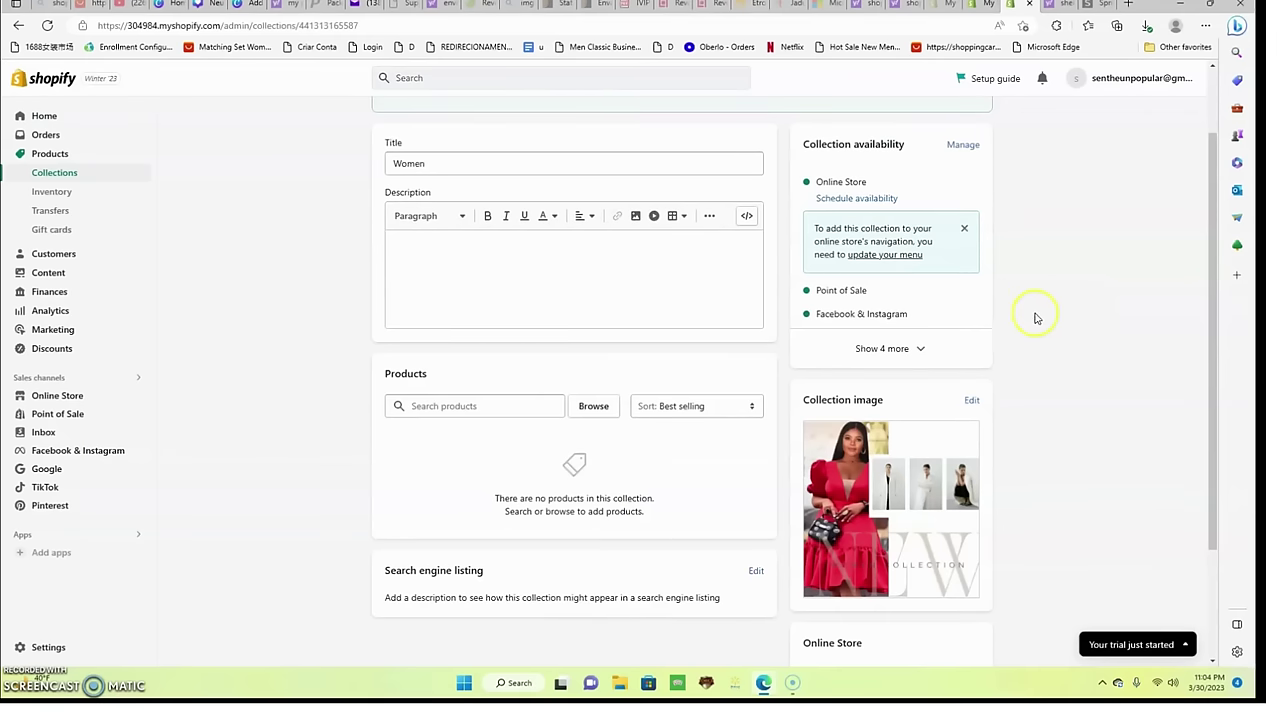
scroll(1037, 317, up, 1)
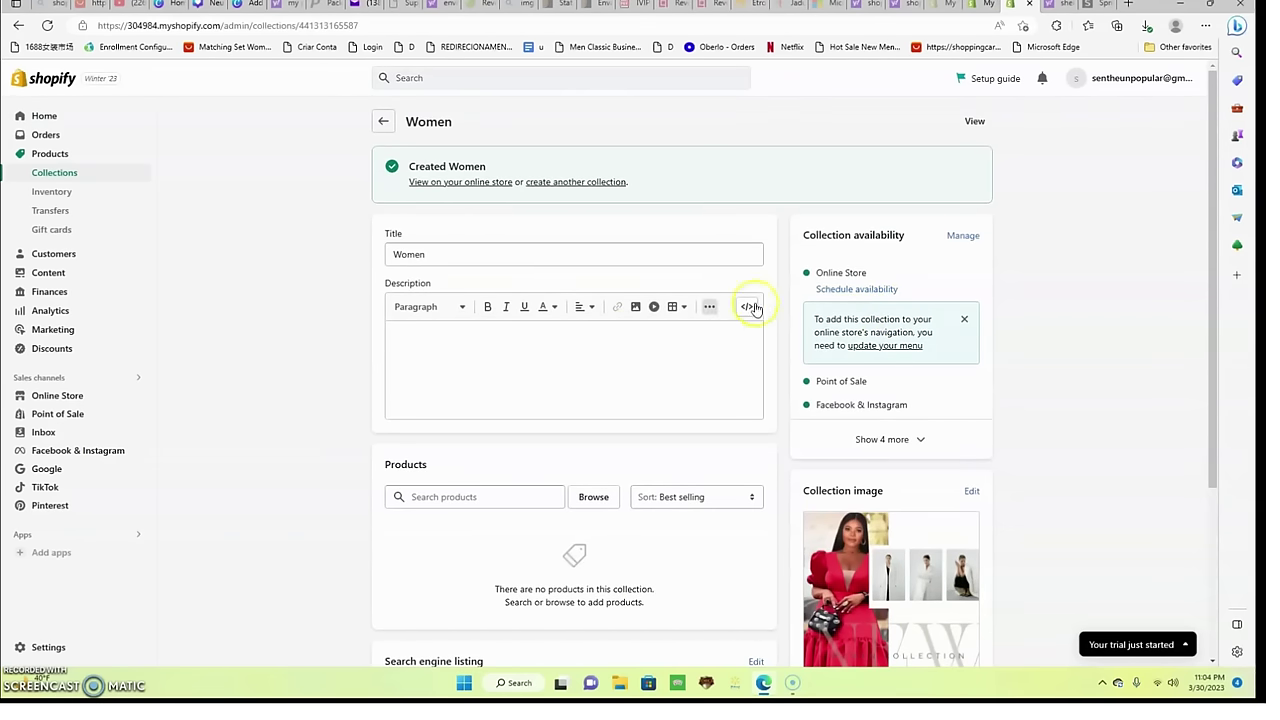
click(575, 183)
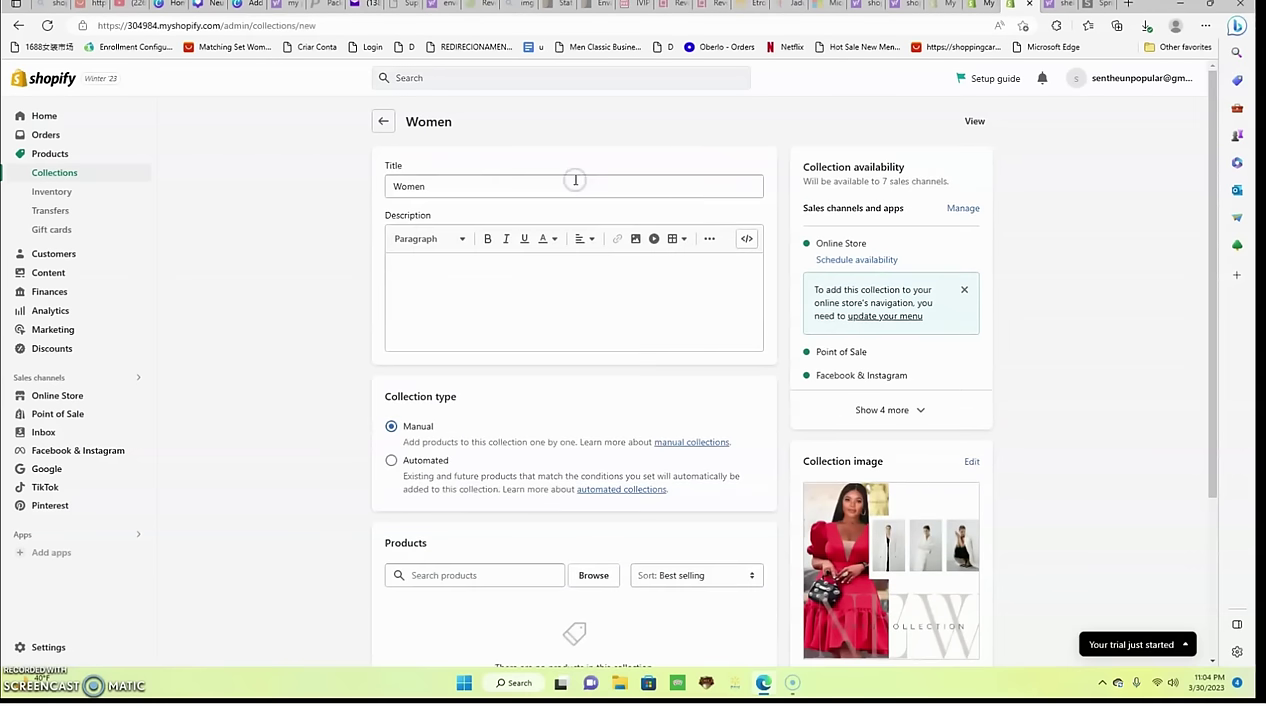
click(575, 183)
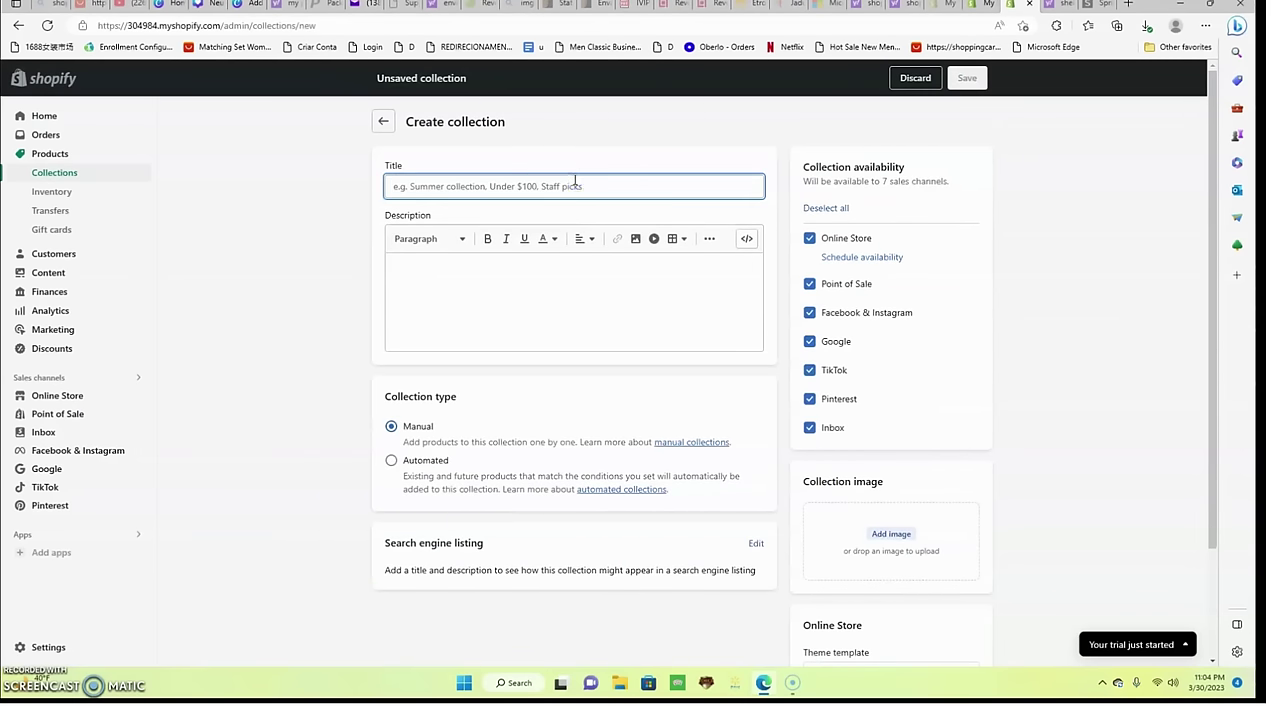
text(s)
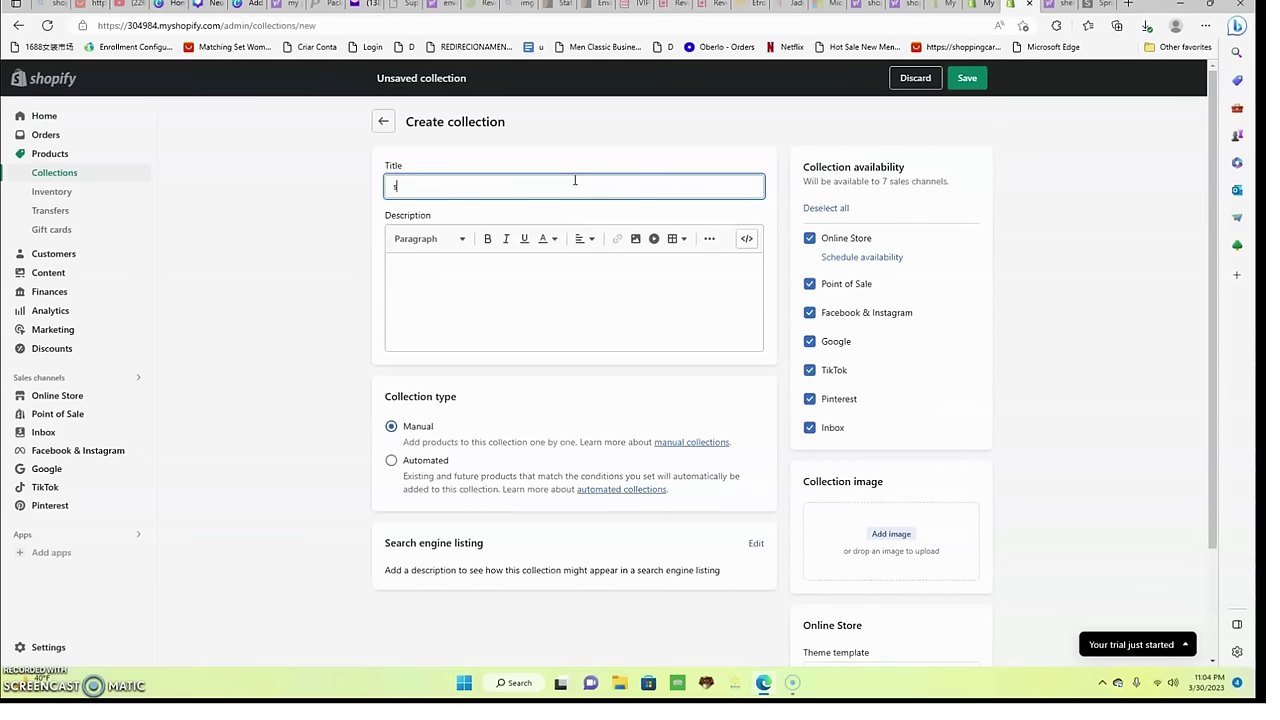
key(BackSpace)
text(S)
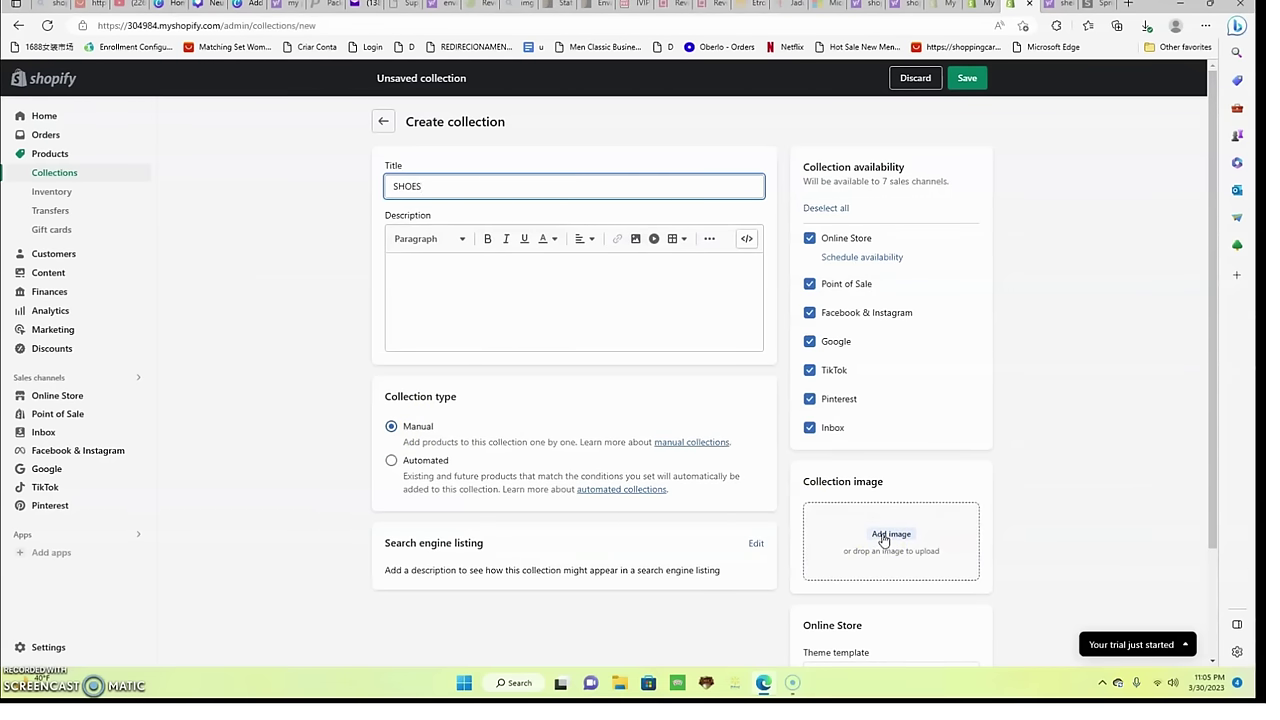
- Switch to the Canva design and delete the "Don't Miss This Month's Promo" line from the shoes collection image on page 3
click(213, 4)
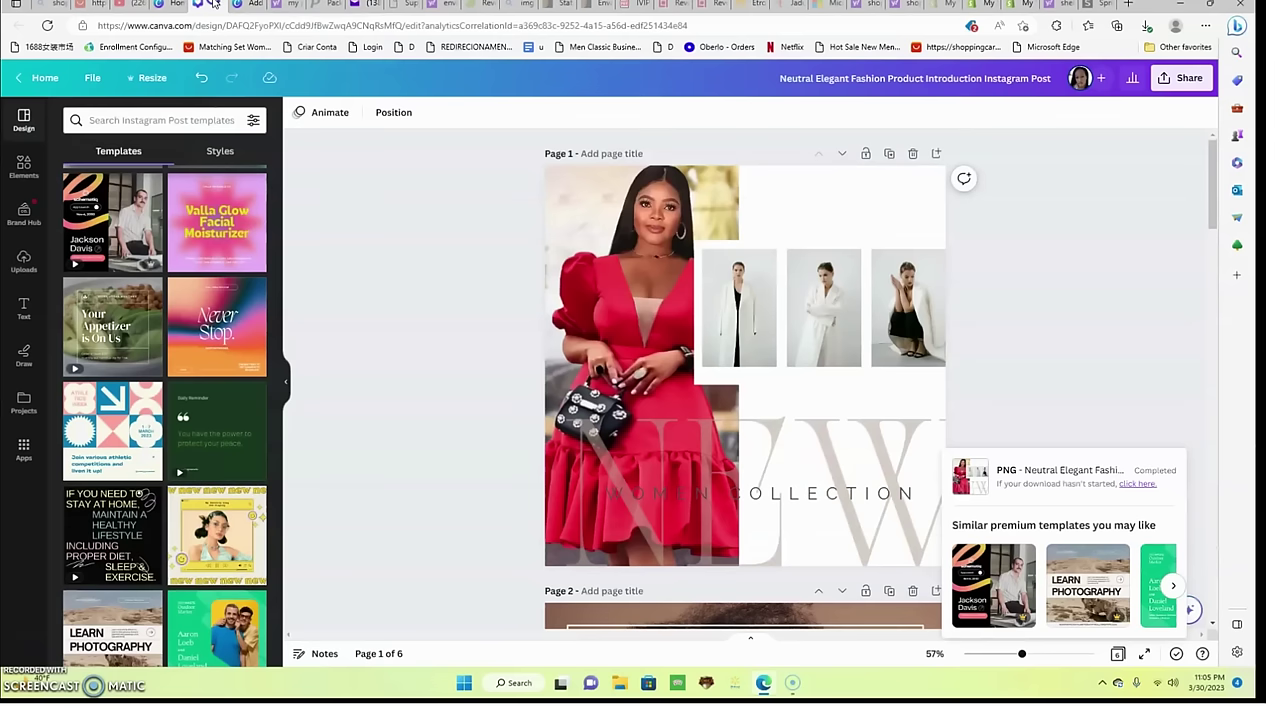
scroll(691, 212, down, 3)
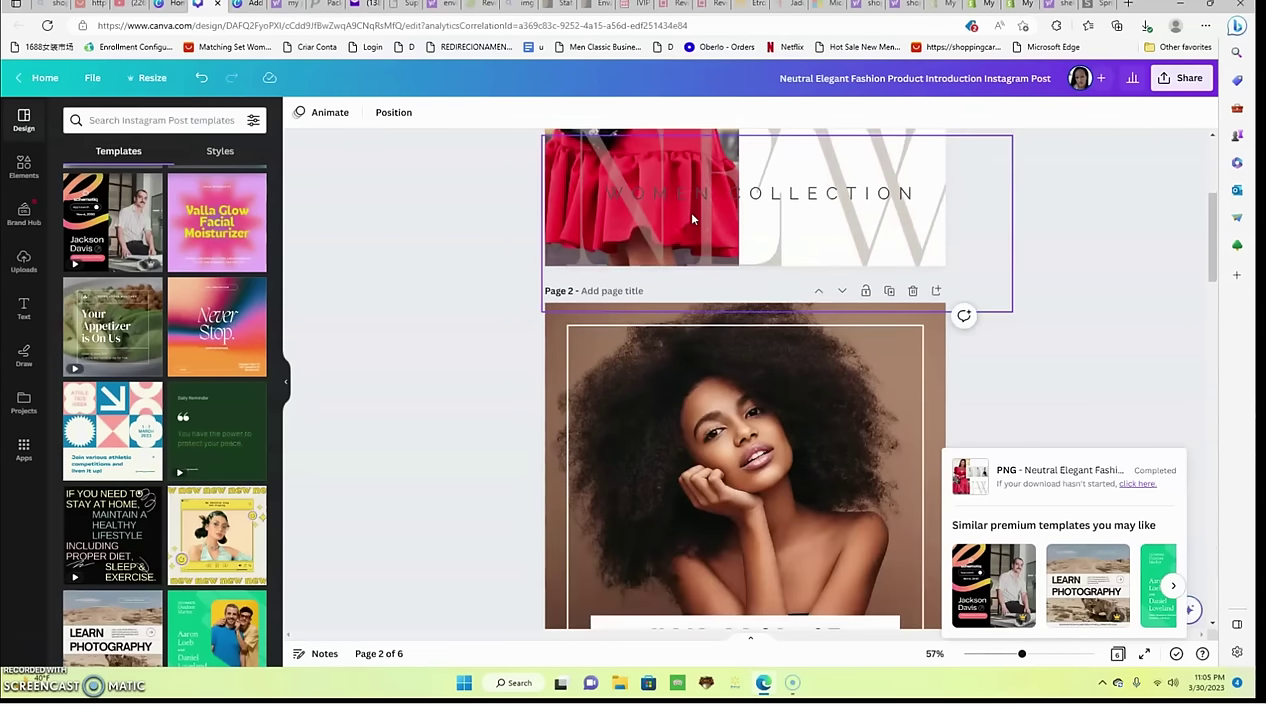
scroll(691, 212, up, 3)
scroll(695, 218, down, 9)
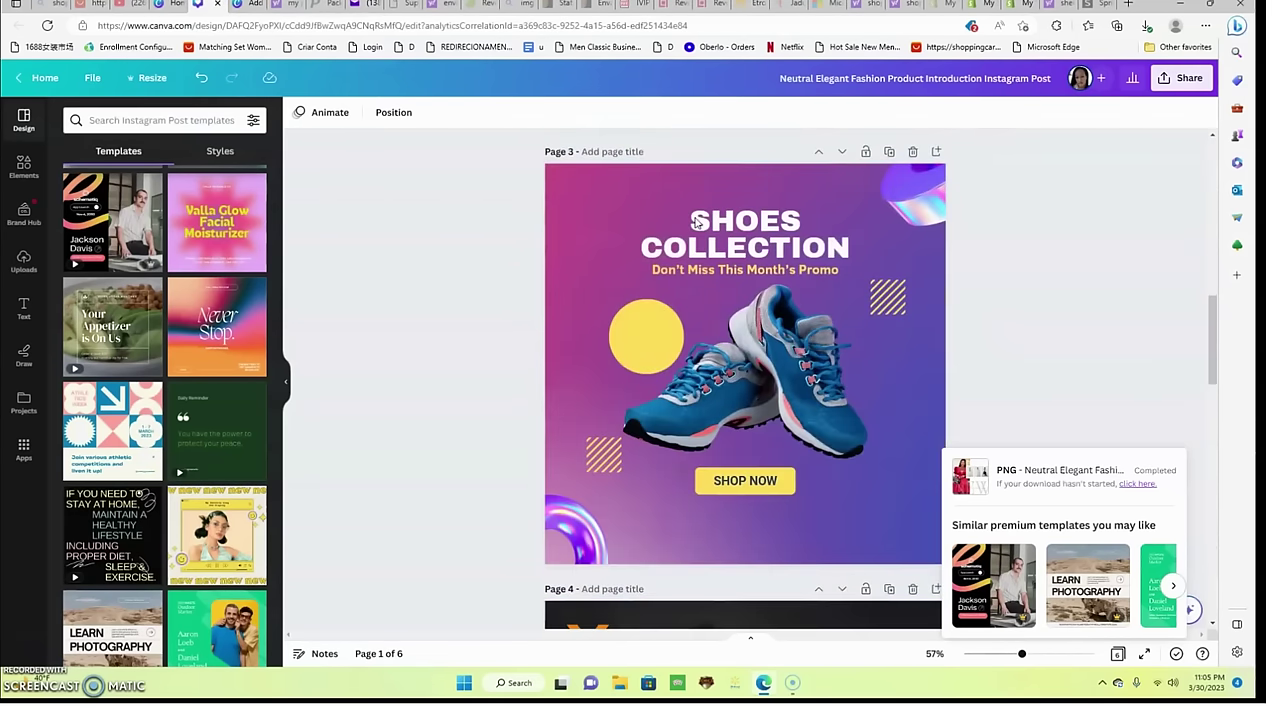
click(794, 250)
key(Delete)
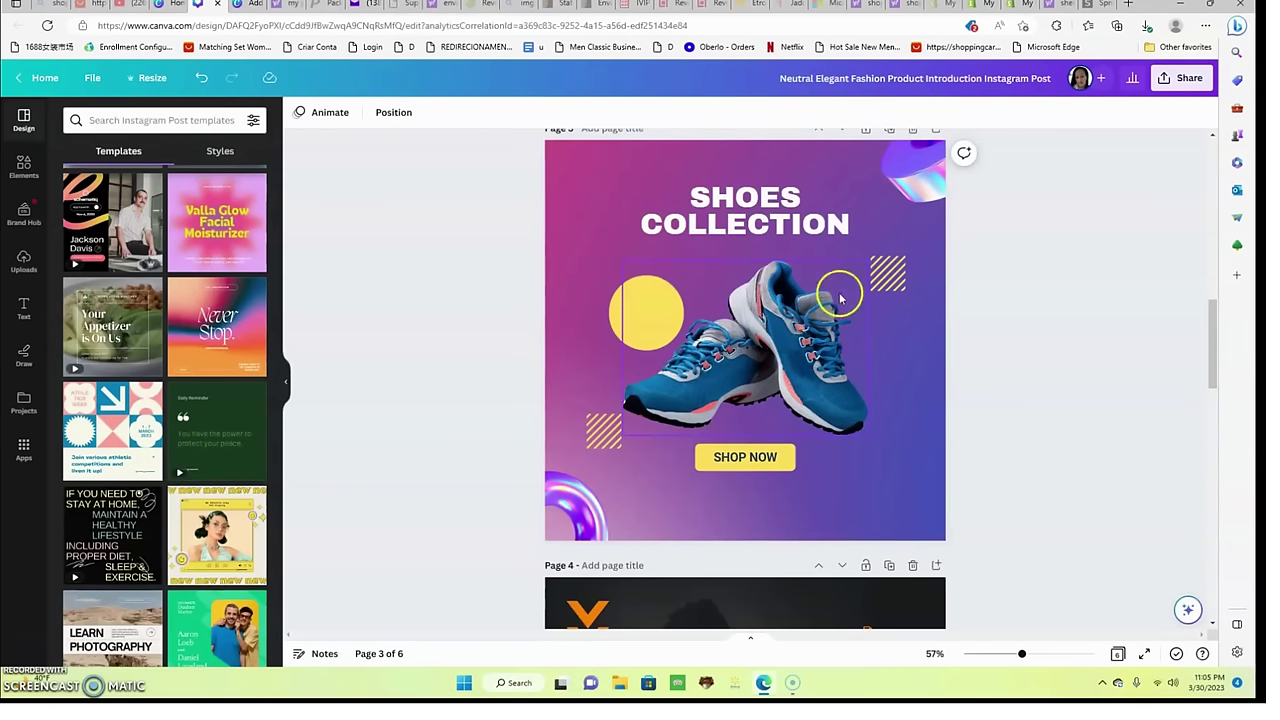
- Download only page 3, the Shoes Collection image, of the Canva design as a PNG
click(1181, 78)
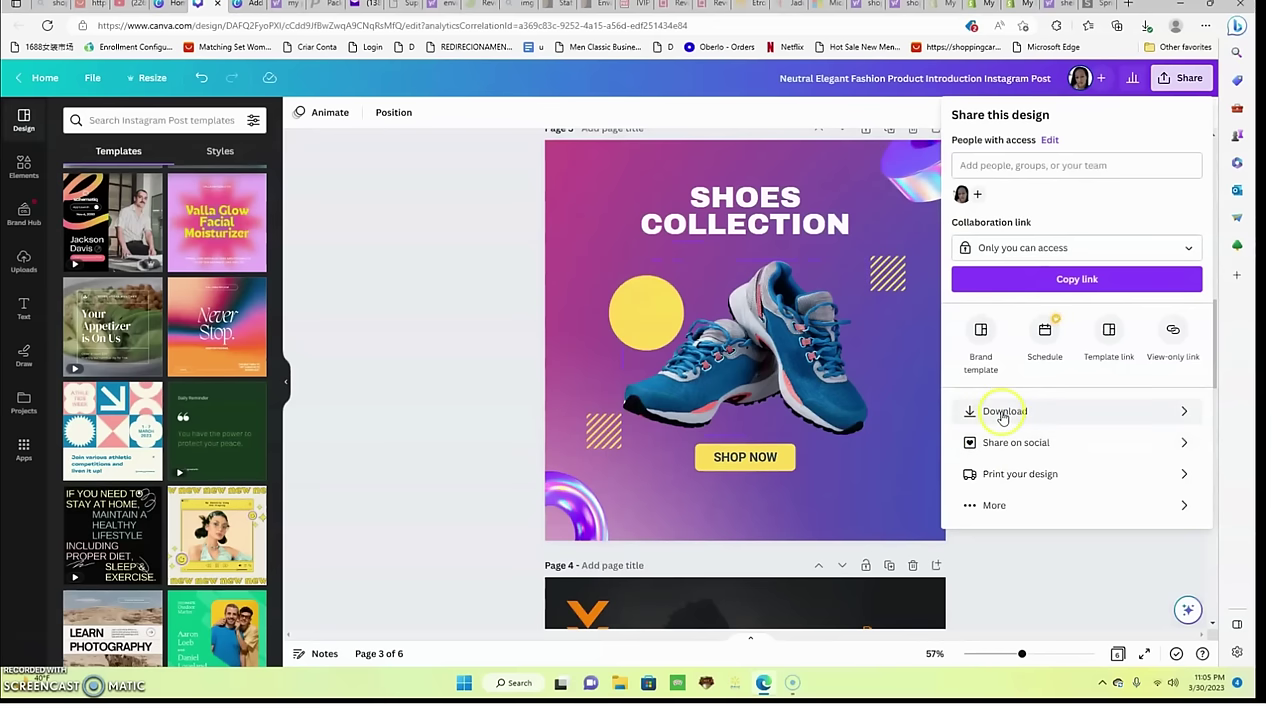
click(1003, 412)
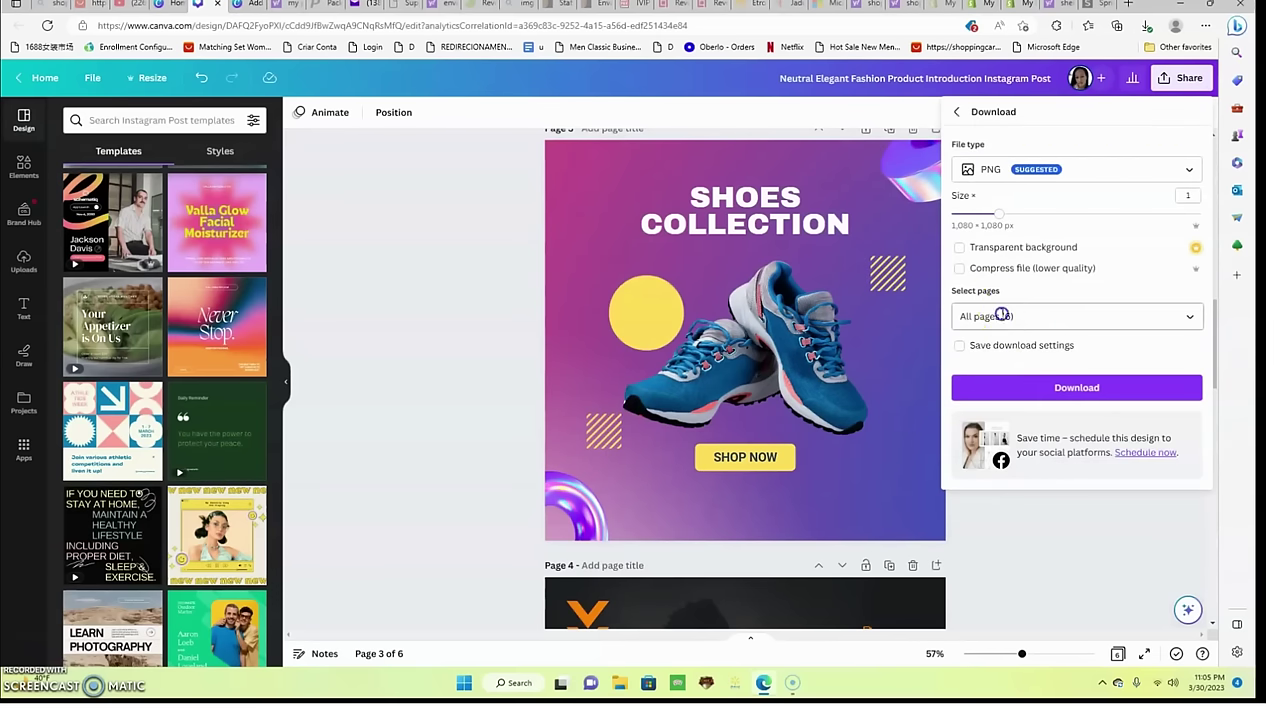
click(1001, 315)
click(1000, 354)
scroll(1012, 430, down, 1)
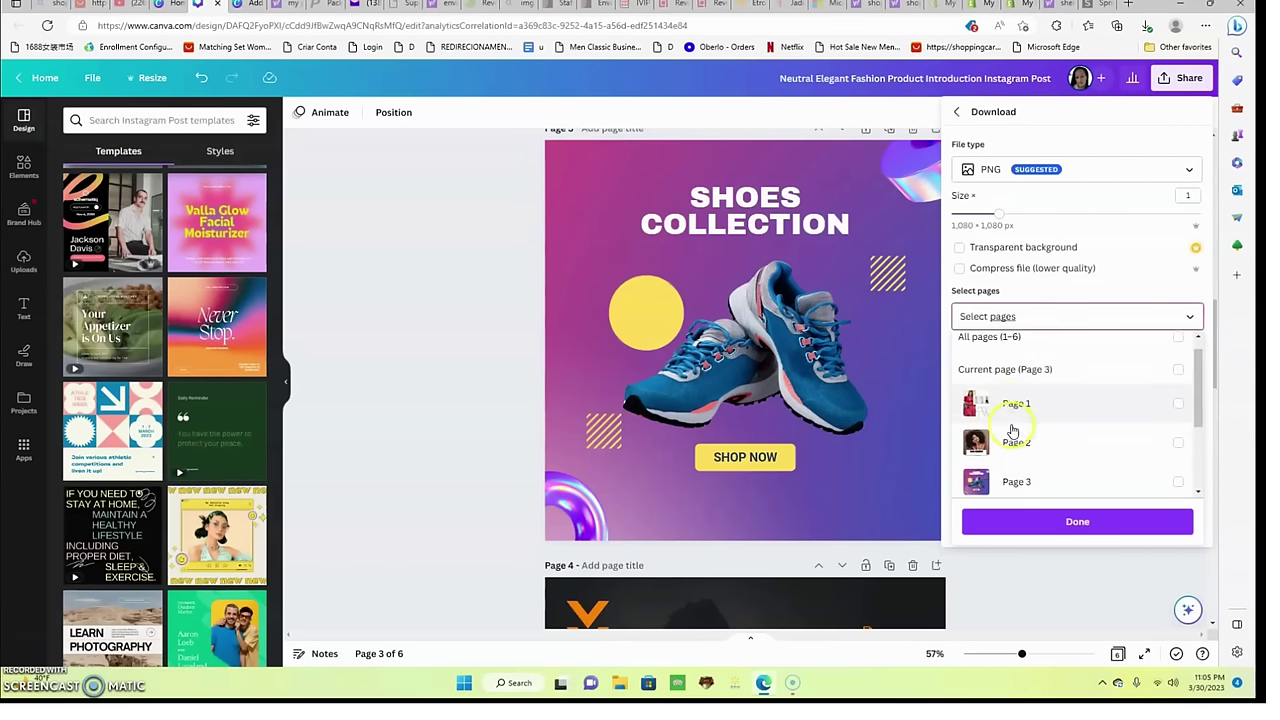
click(1014, 474)
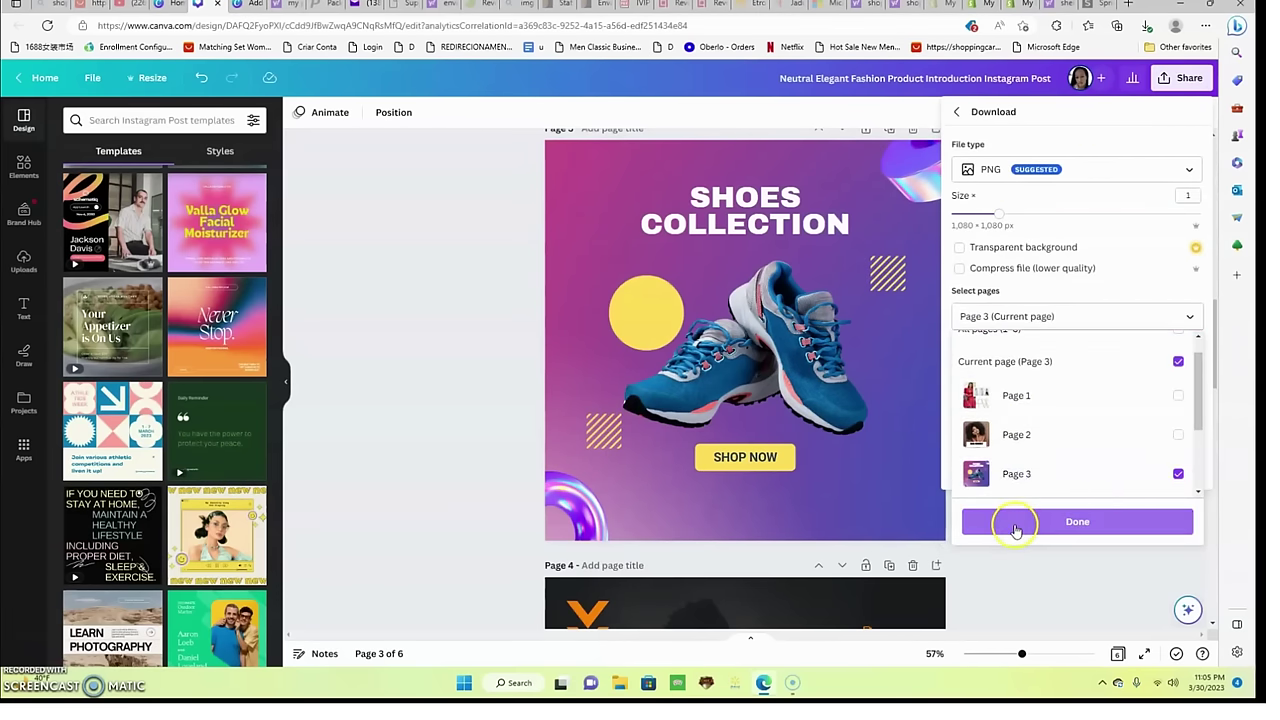
click(1015, 528)
click(1008, 388)
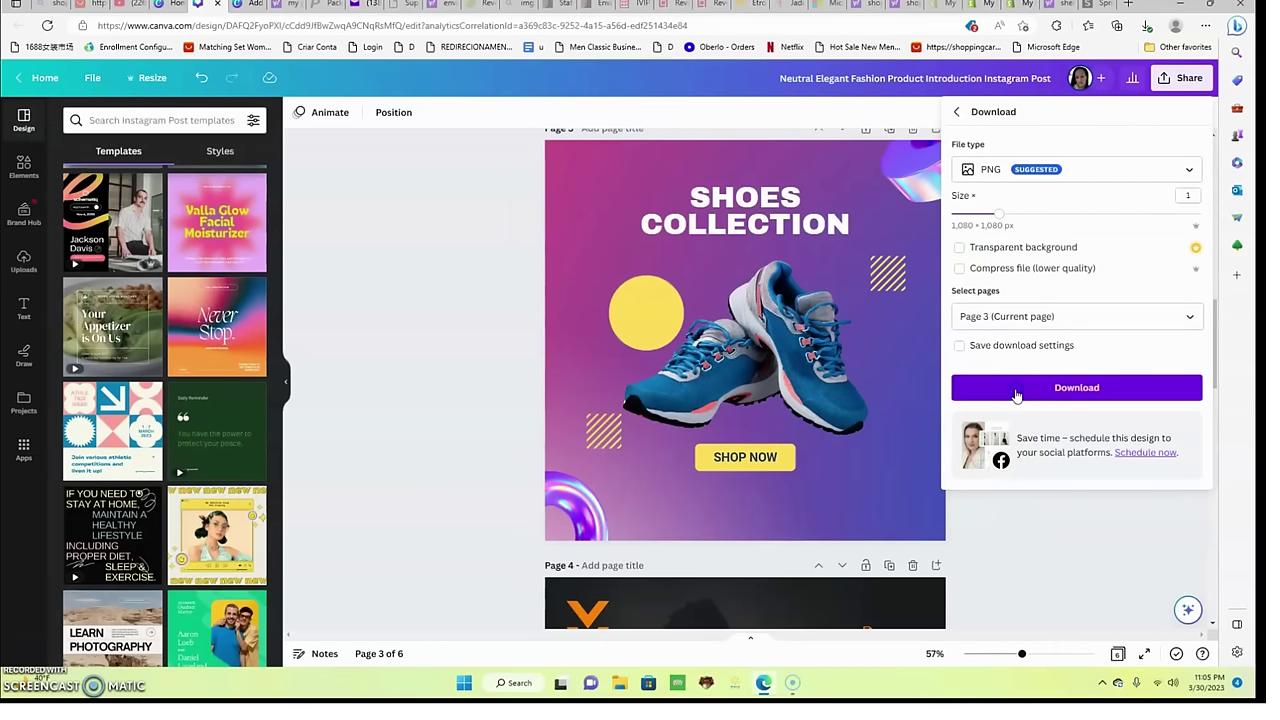
click(922, 316)
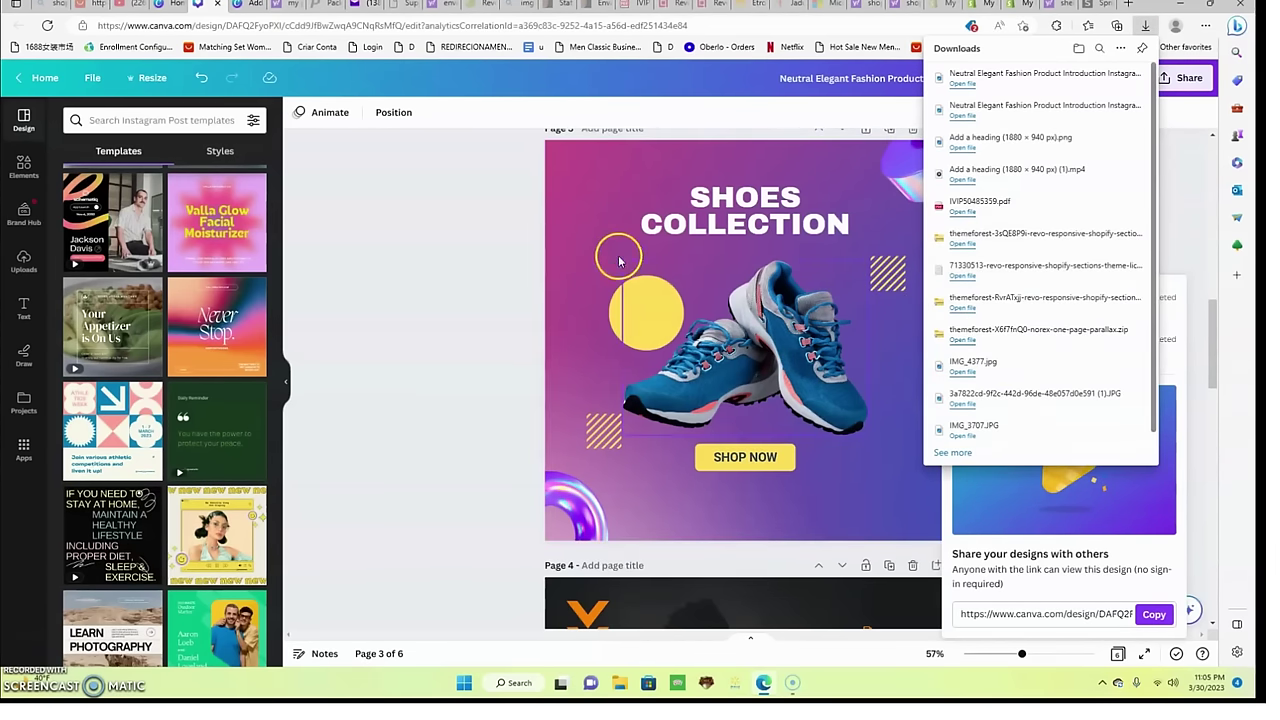
click(467, 258)
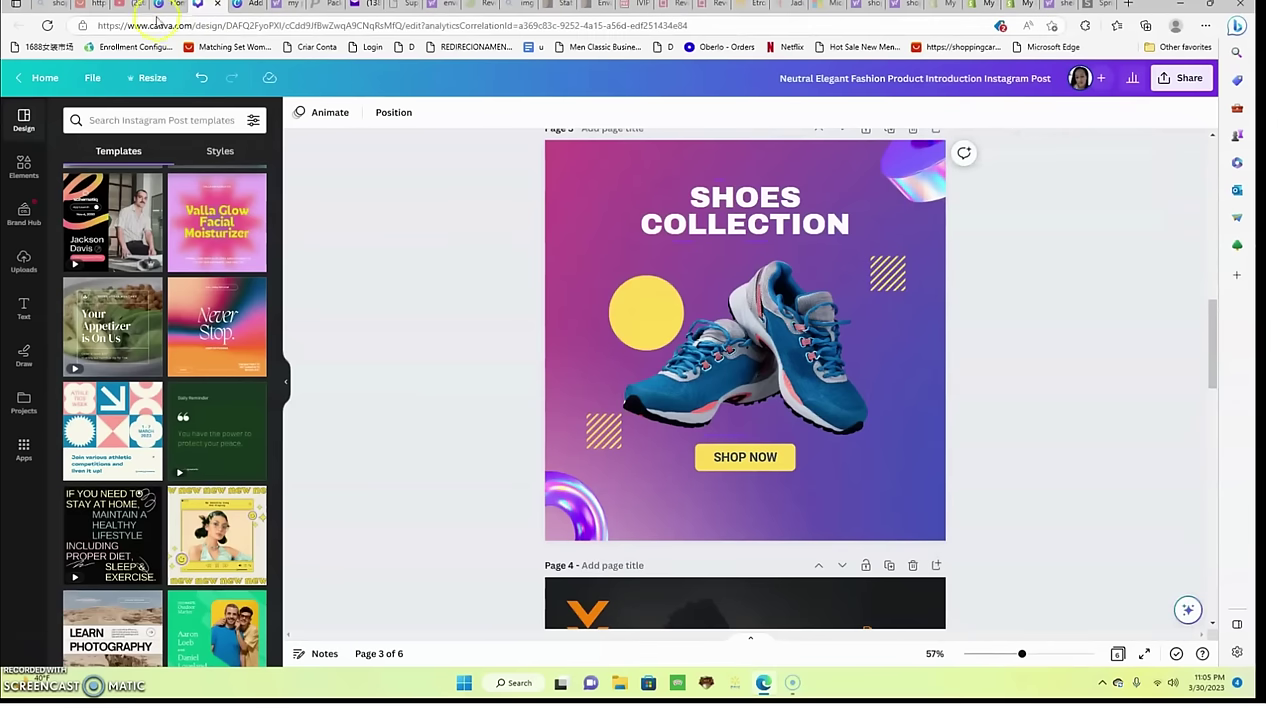
- Switch to Shopify and upload "Neutral Elegant Fashion Product Introduction Instagram Post (1)" as the SHOES collection's image
click(1018, 5)
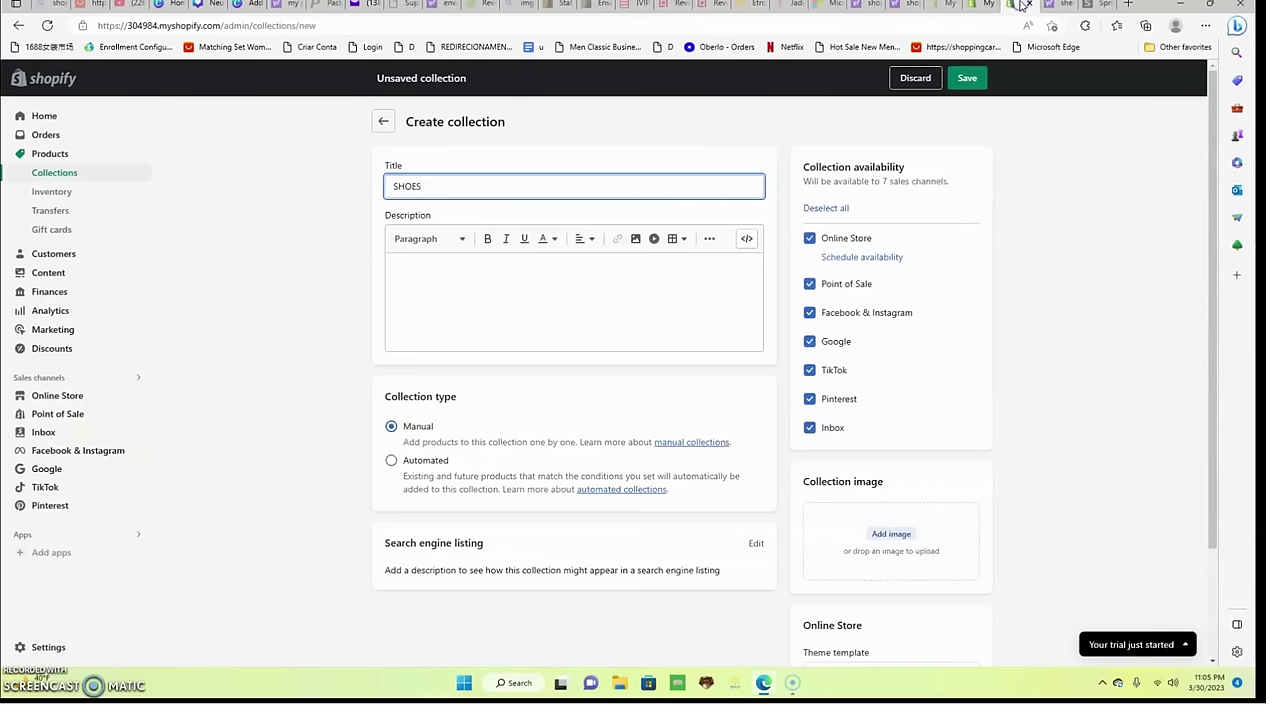
click(904, 538)
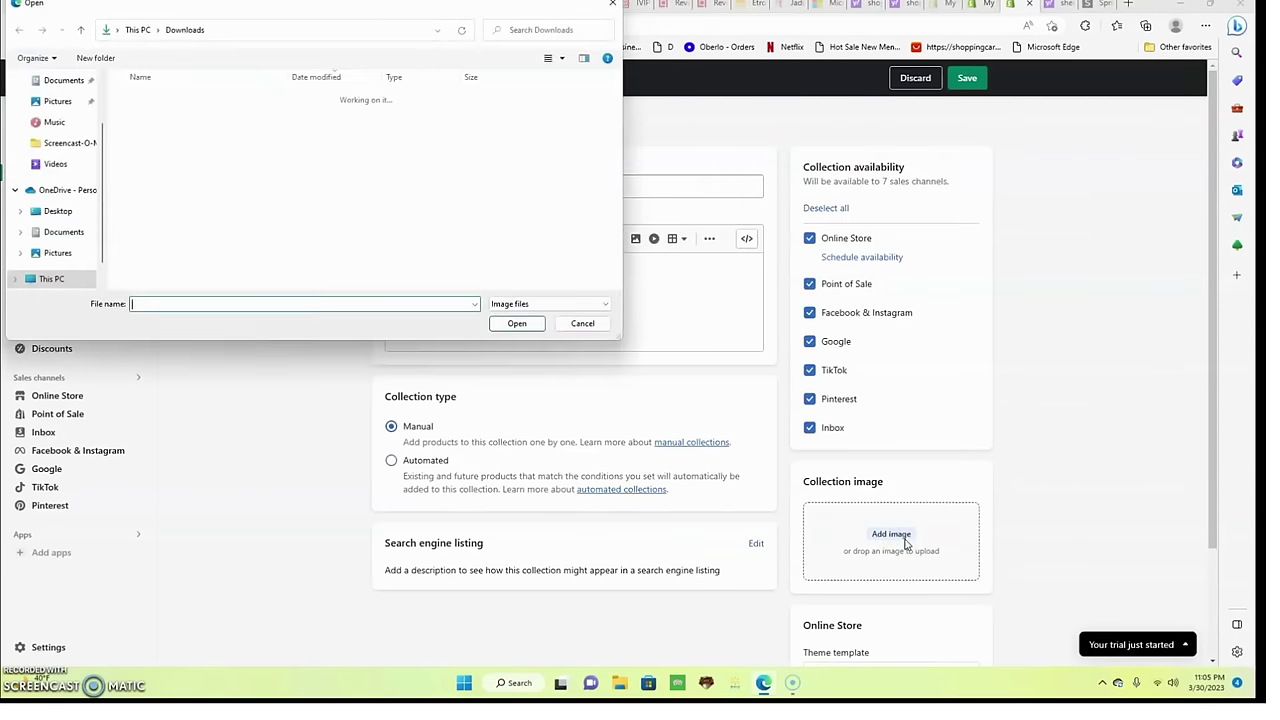
click(314, 116)
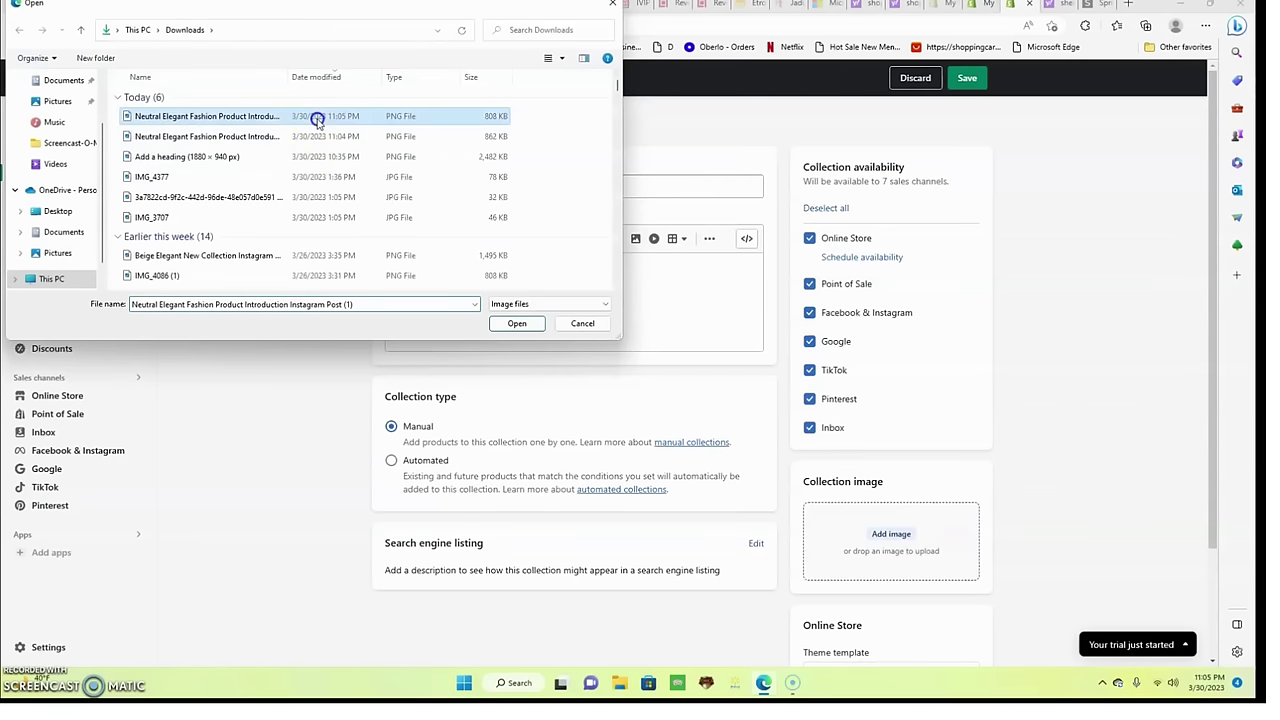
click(526, 331)
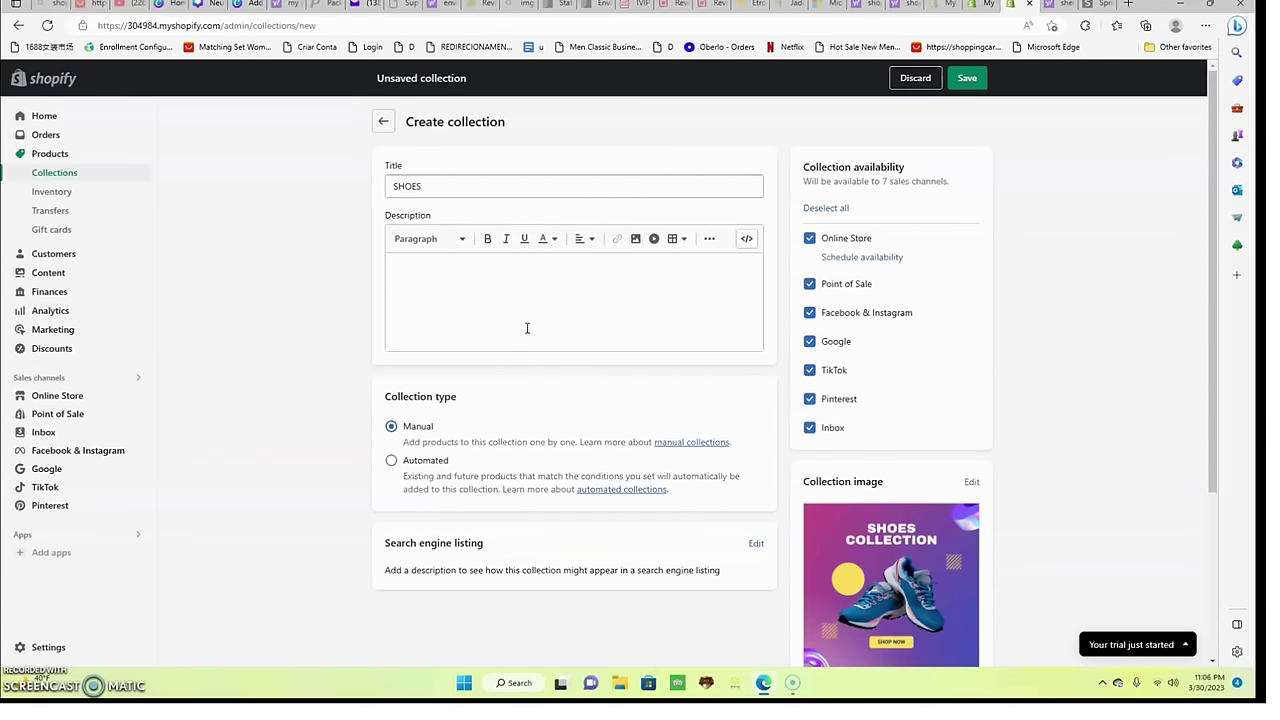
- Save the SHOES collection and start another collection titled "MAKE UP"
click(965, 80)
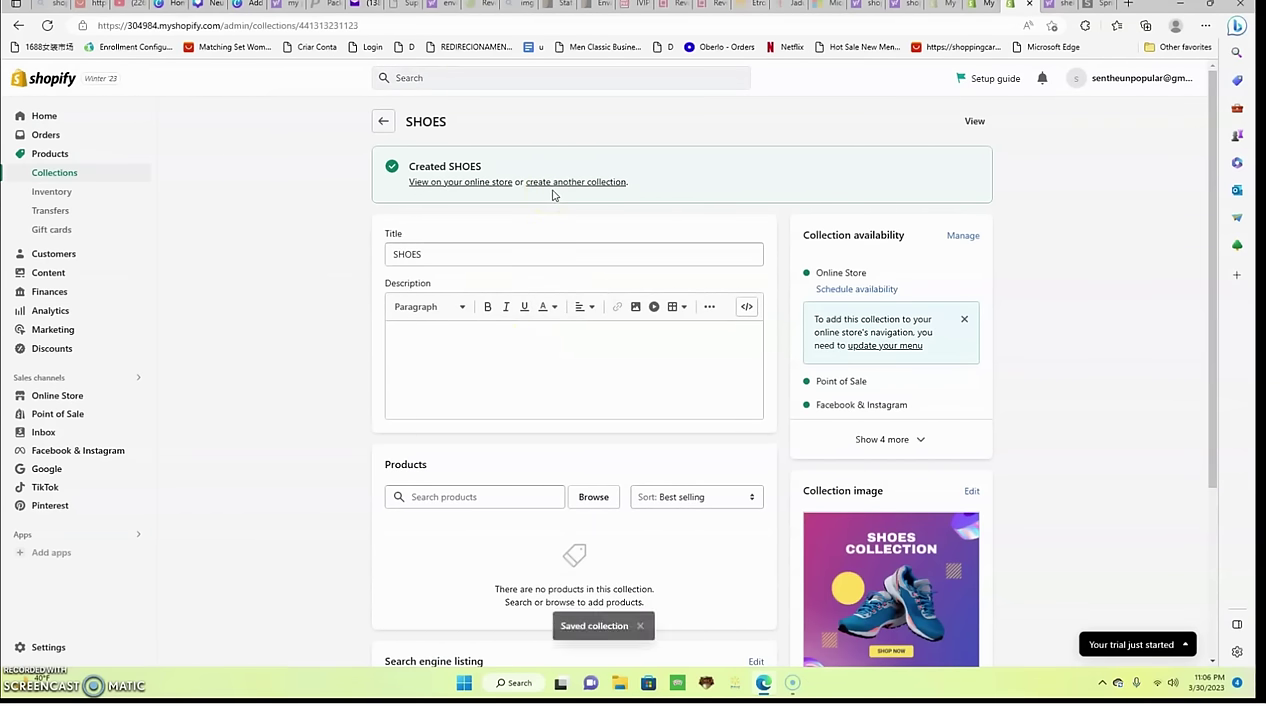
click(565, 183)
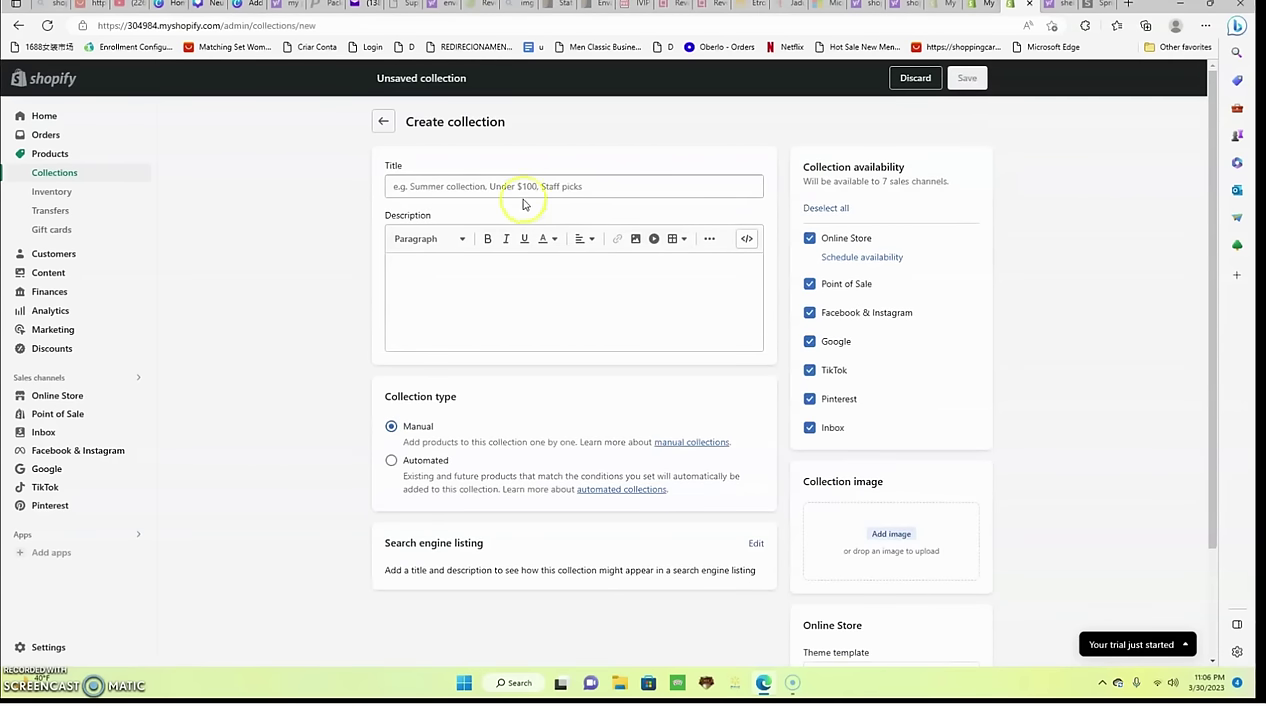
click(527, 186)
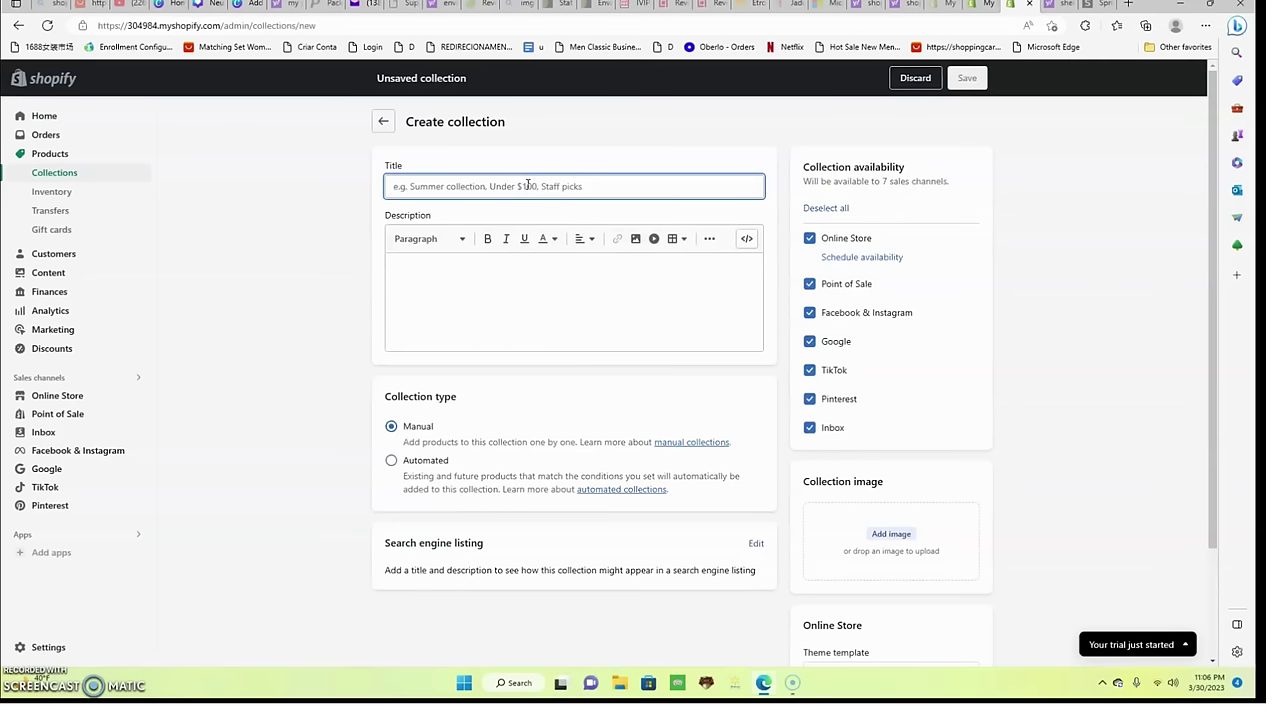
text(MAKE UP)
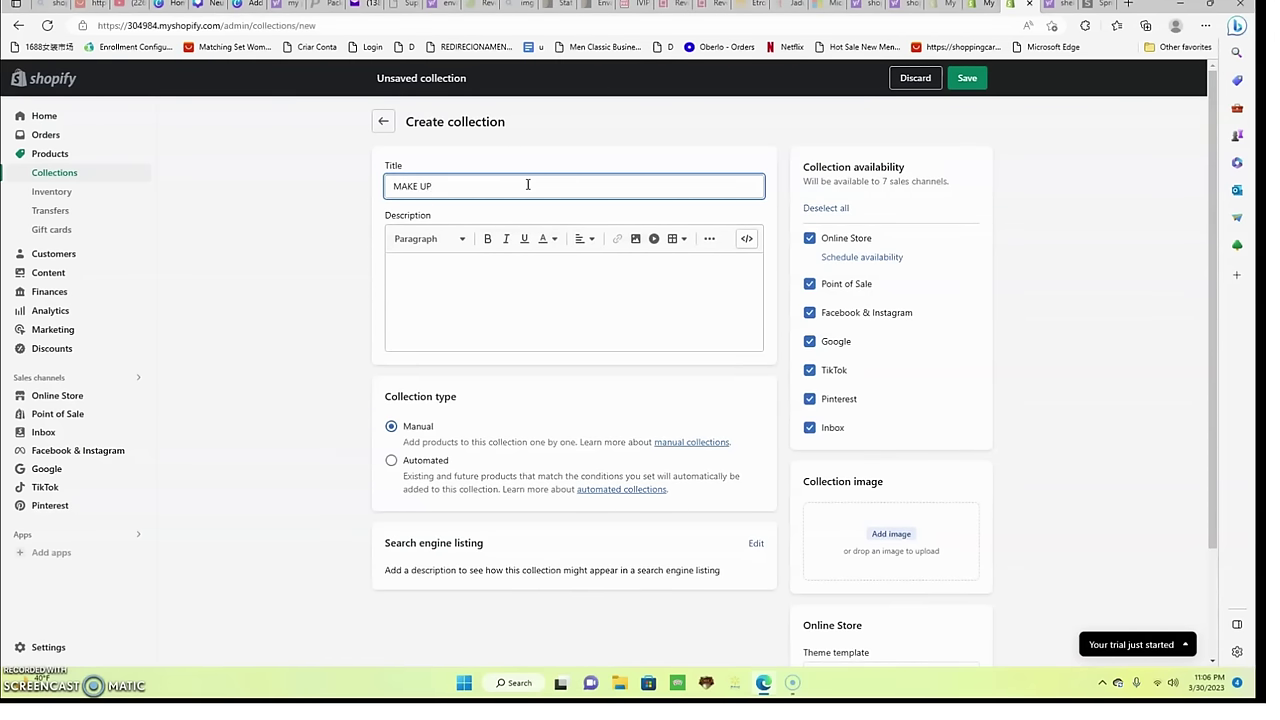
click(885, 540)
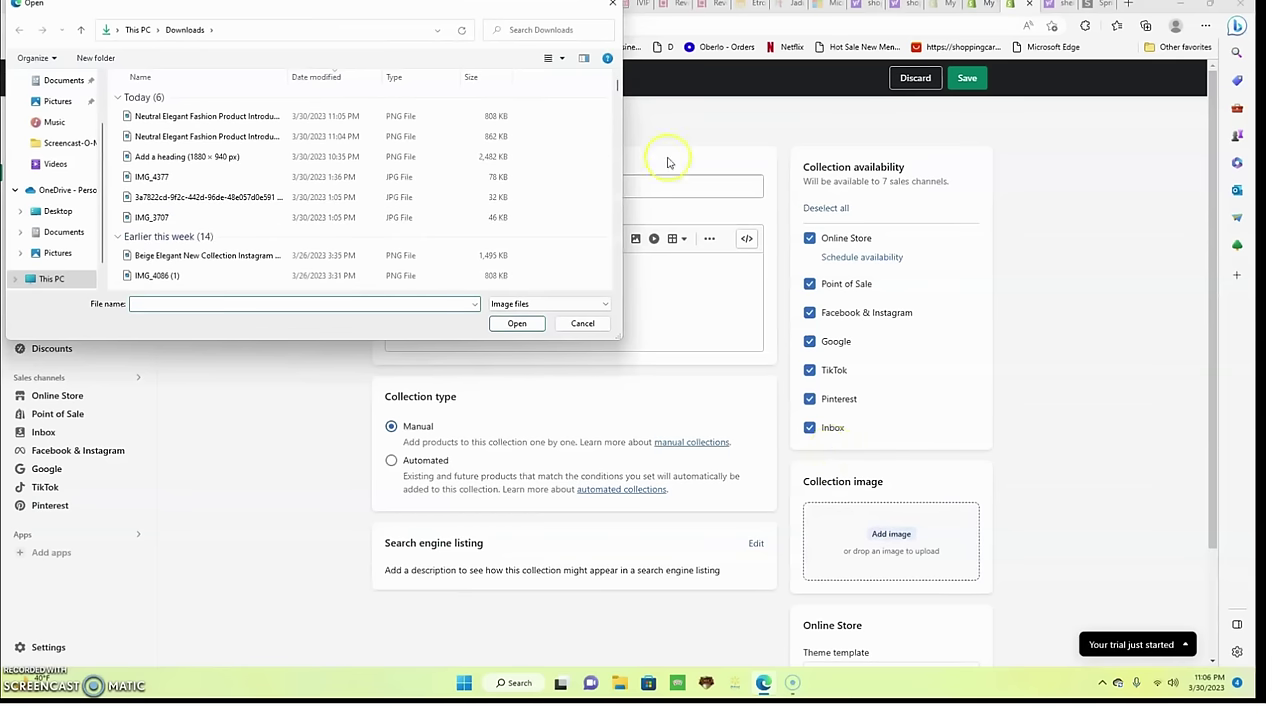
click(612, 5)
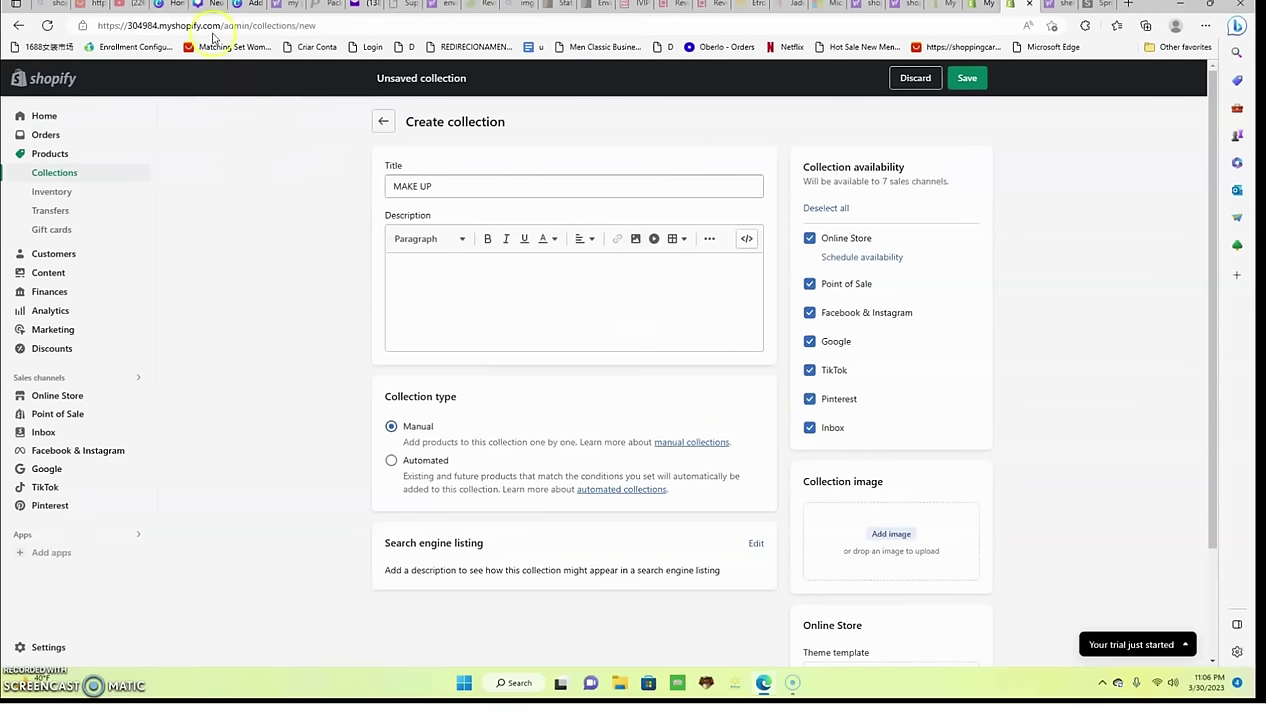
- Switch to the Canva design and move the SHOP NOW button on page 5 rightward, just below the end of the MAKEUP heading
click(202, 5)
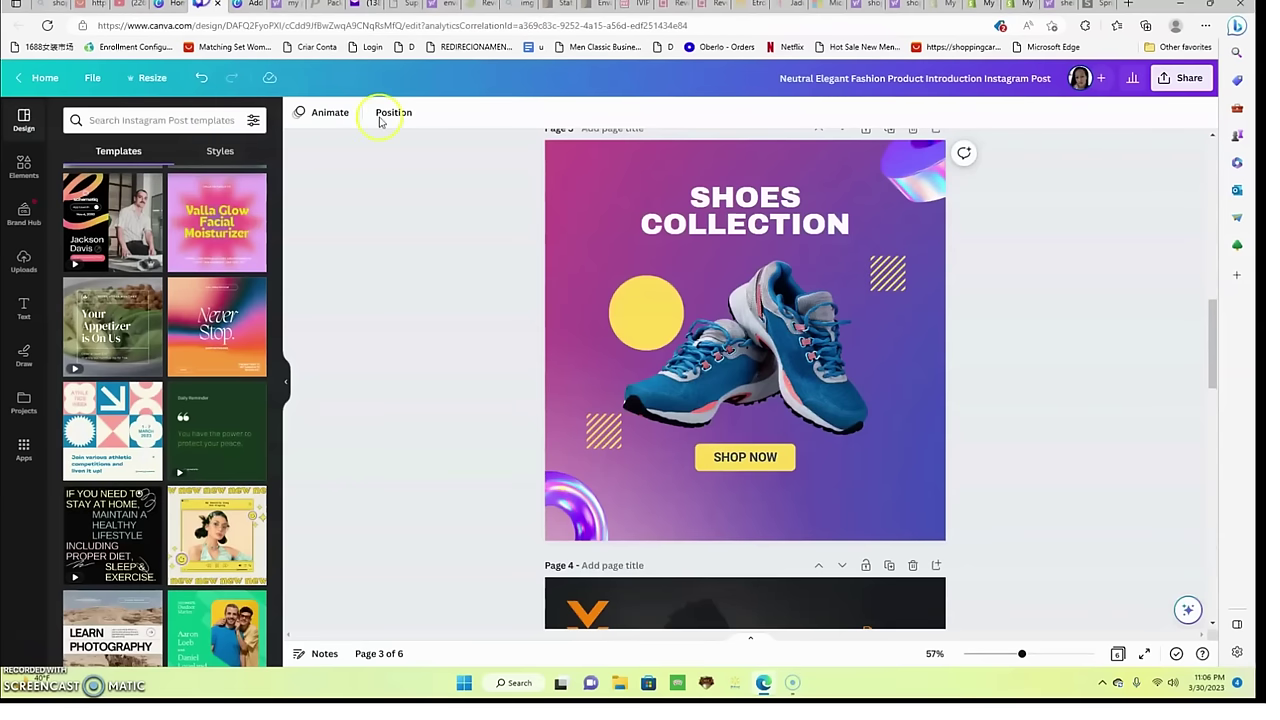
scroll(675, 410, down, 3)
scroll(675, 415, down, 5)
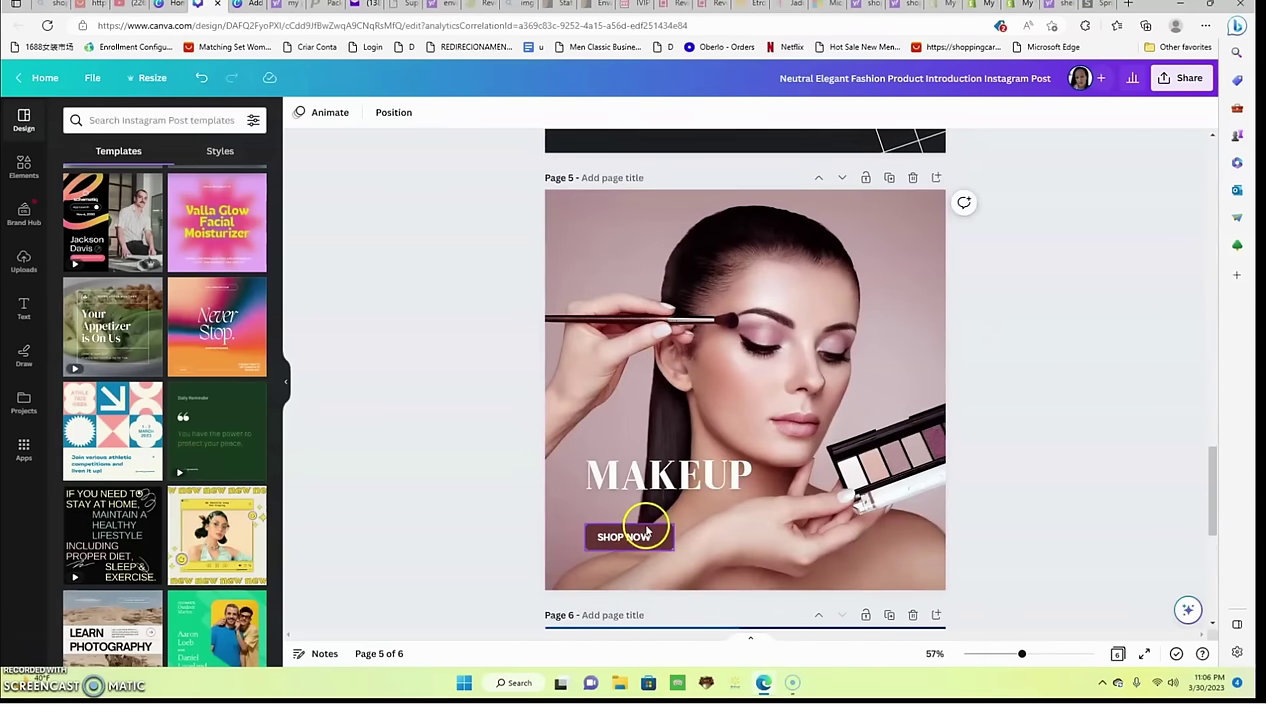
drag(681, 526, 786, 530)
click(582, 535)
drag(603, 535, 750, 541)
click(1008, 540)
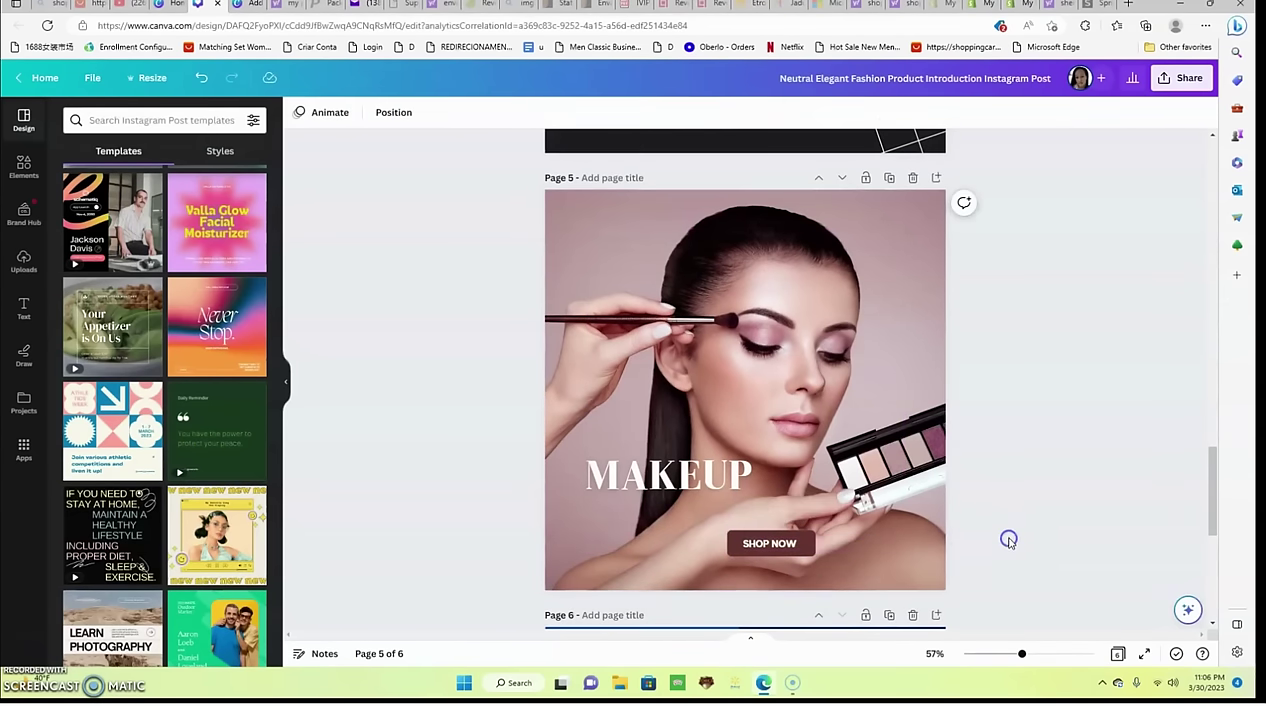
- Download only page 5, the Makeup image, of the Canva design as a PNG
click(1189, 88)
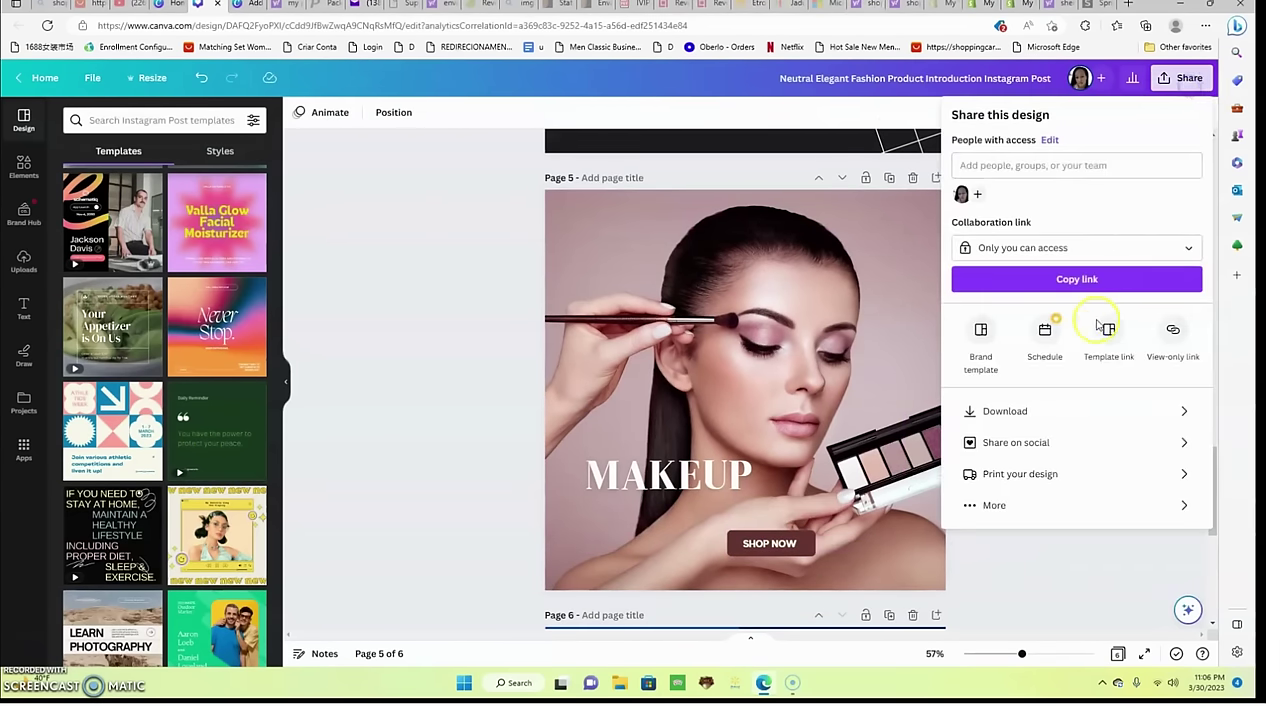
click(990, 409)
click(974, 317)
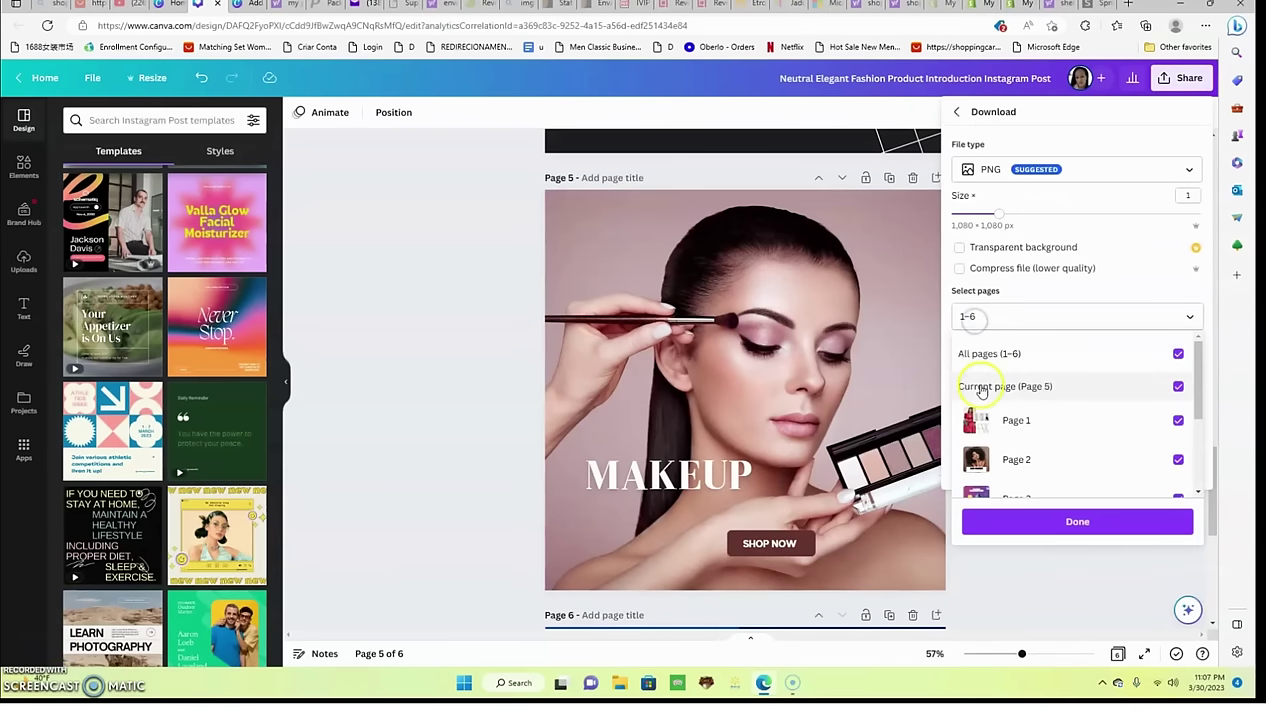
click(990, 354)
scroll(1000, 430, down, 2)
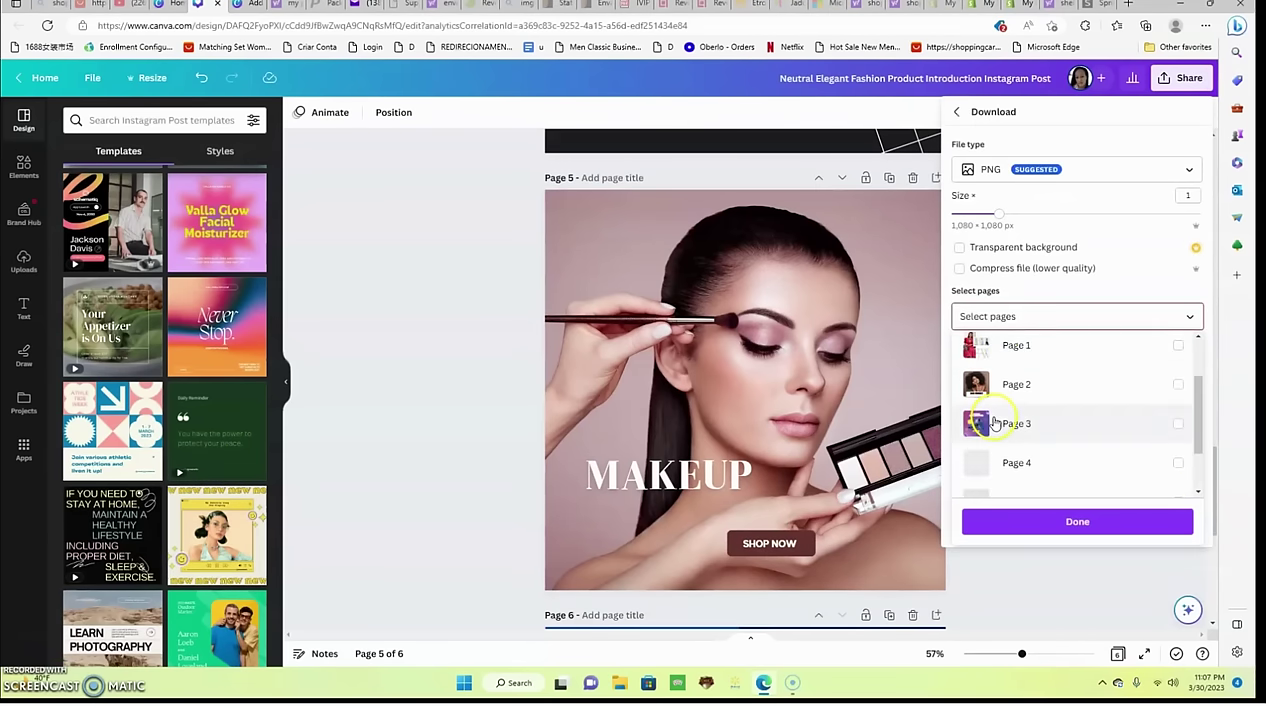
click(1012, 477)
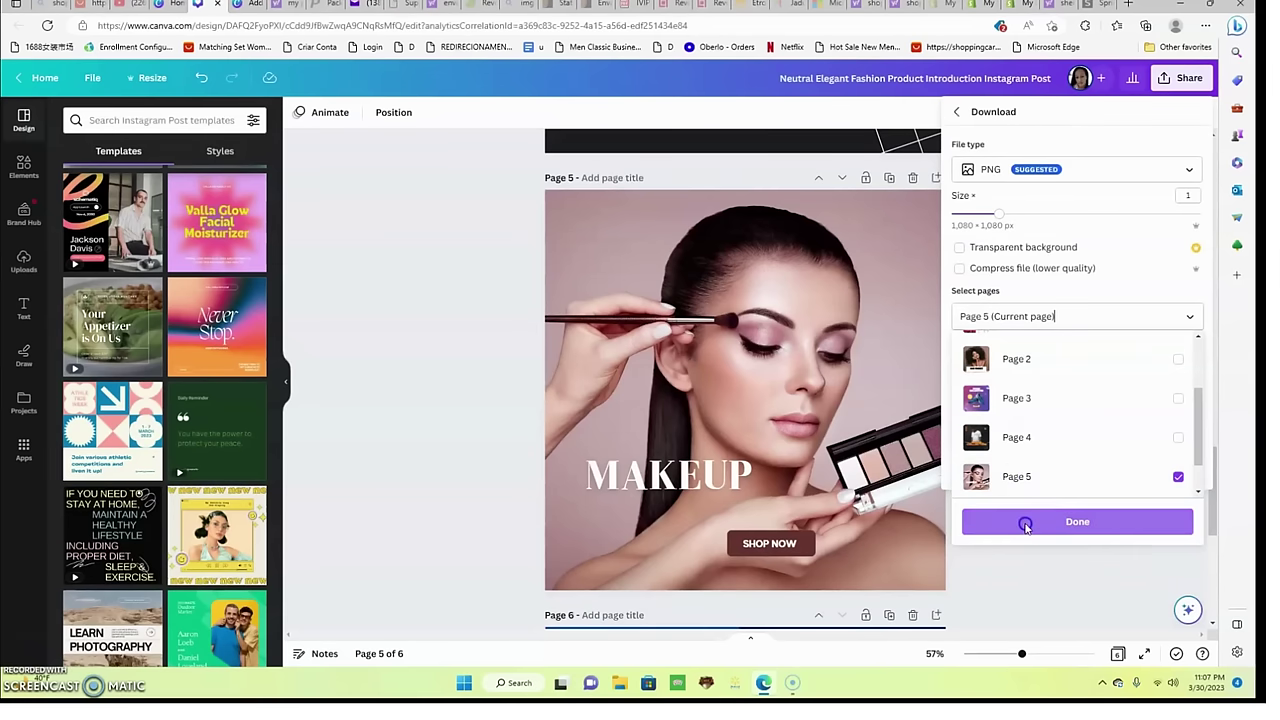
click(1025, 522)
click(1032, 403)
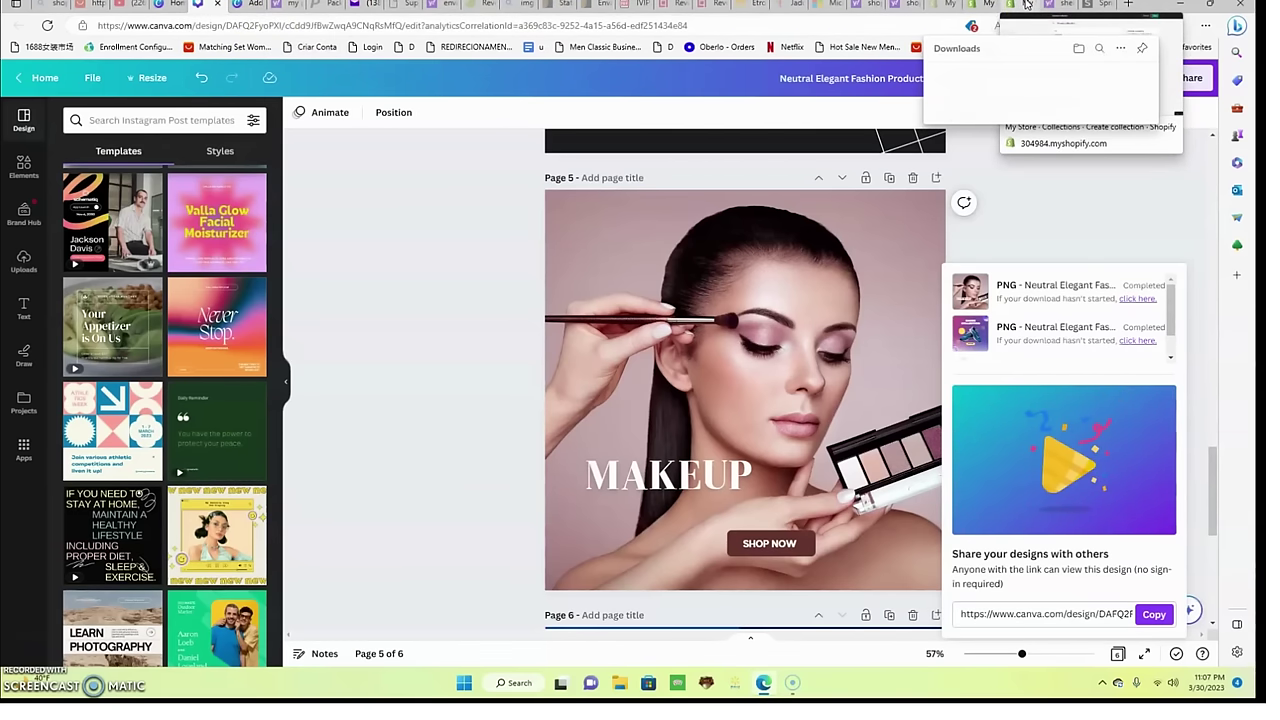
- Switch to Shopify, upload "Neutral Elegant Fashion Product Introduction Instagram Post (2)" as the MAKE UP collection's image, and save the collection
click(1027, 5)
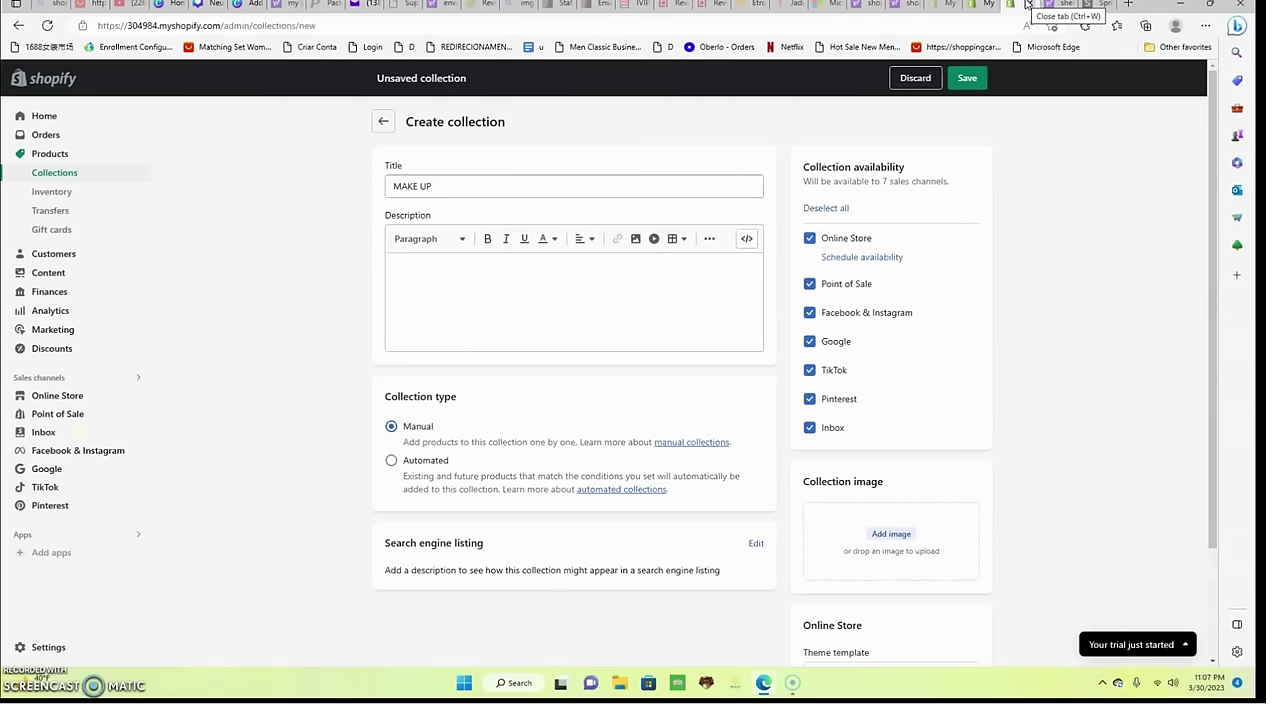
click(881, 536)
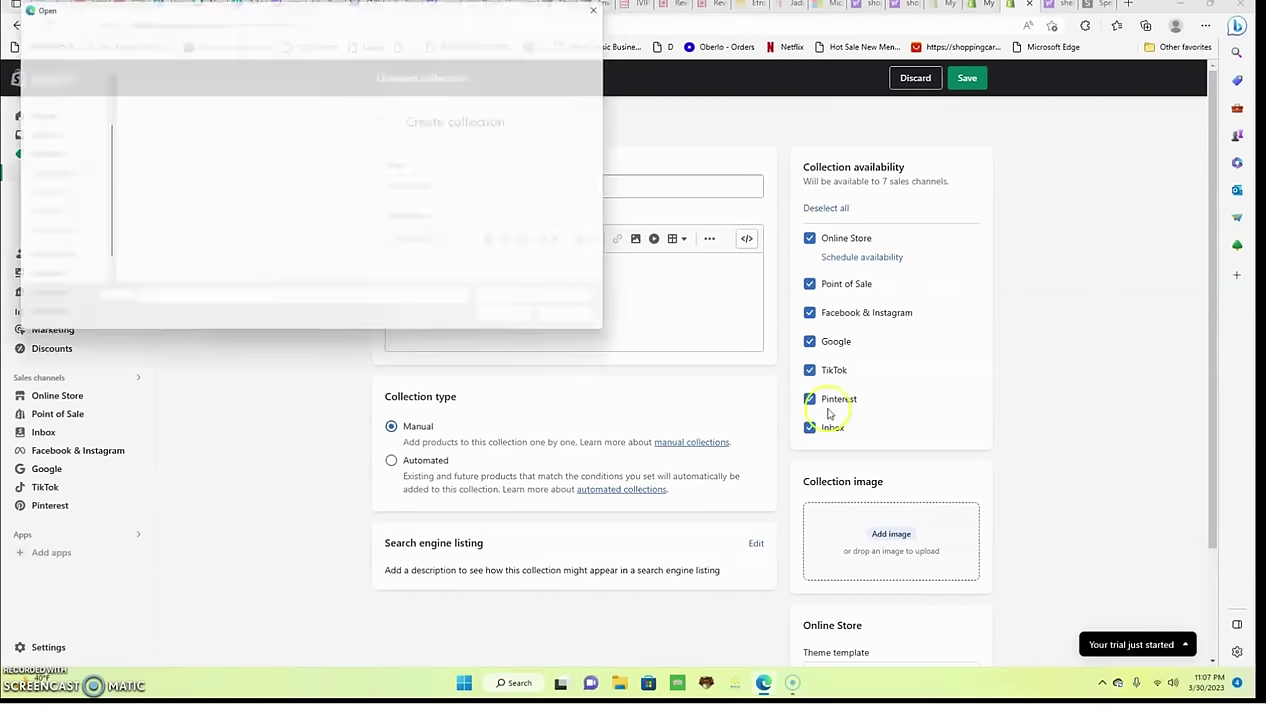
click(250, 116)
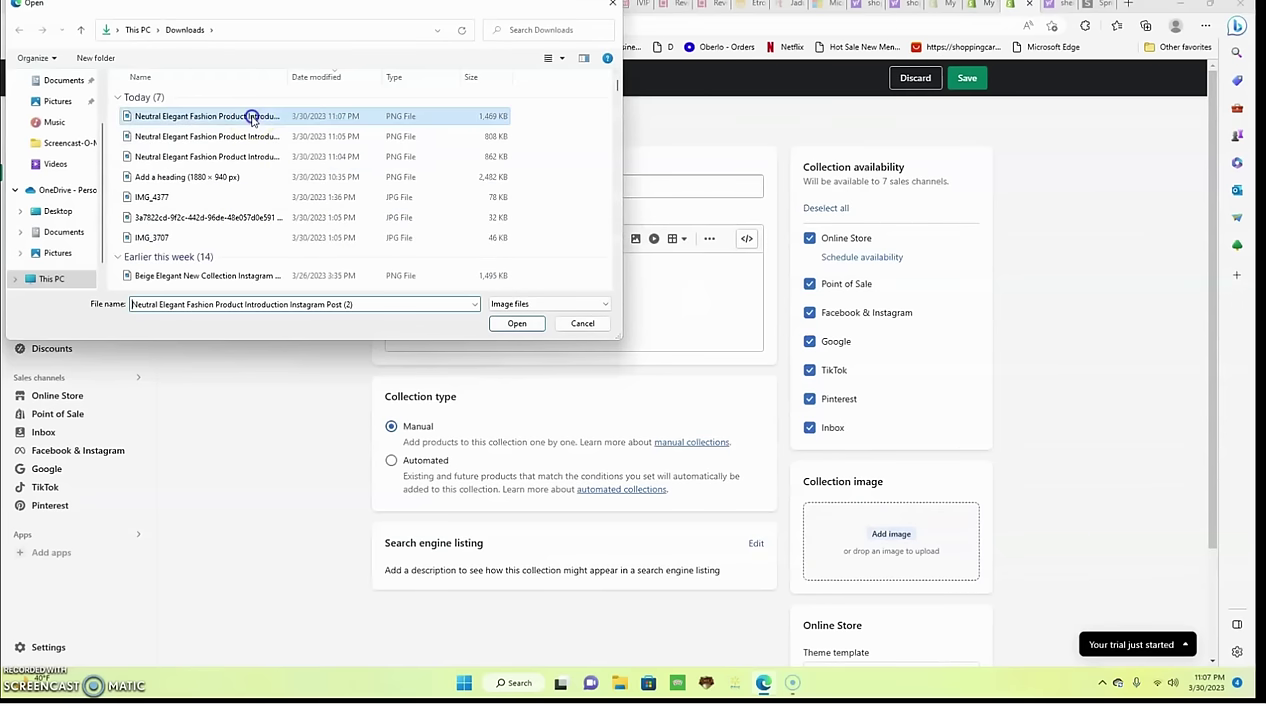
click(517, 323)
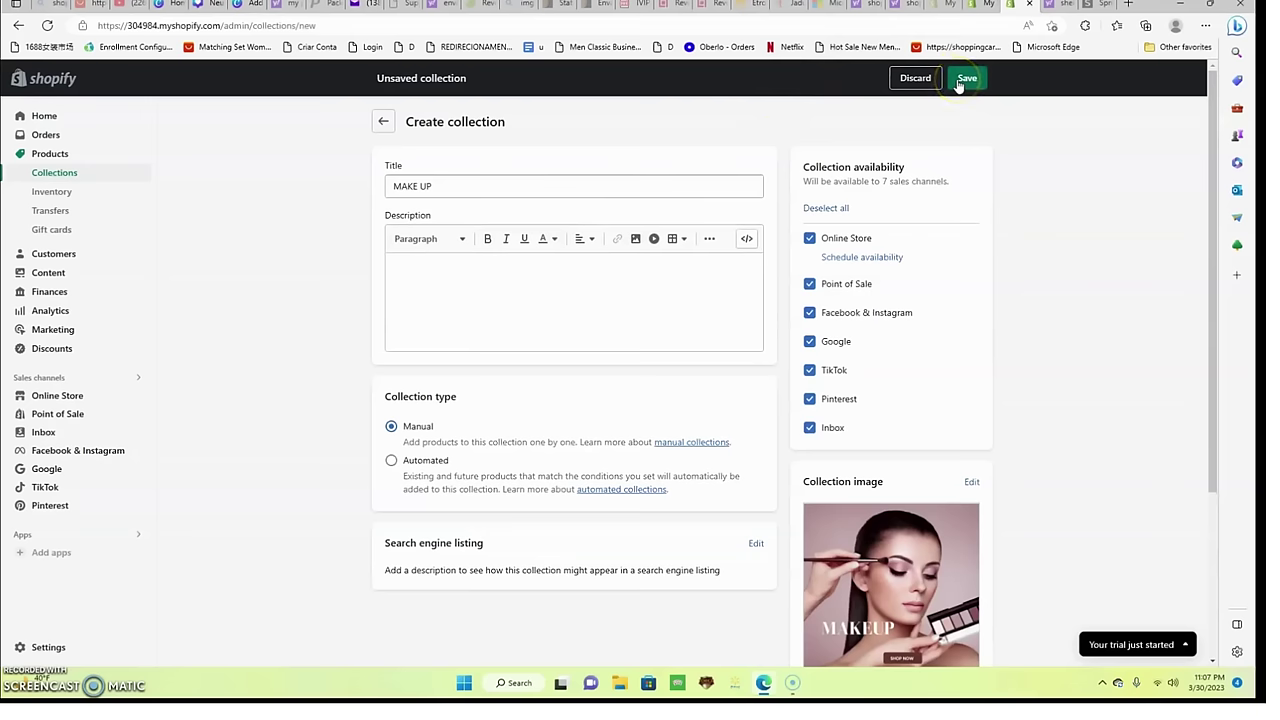
click(958, 84)
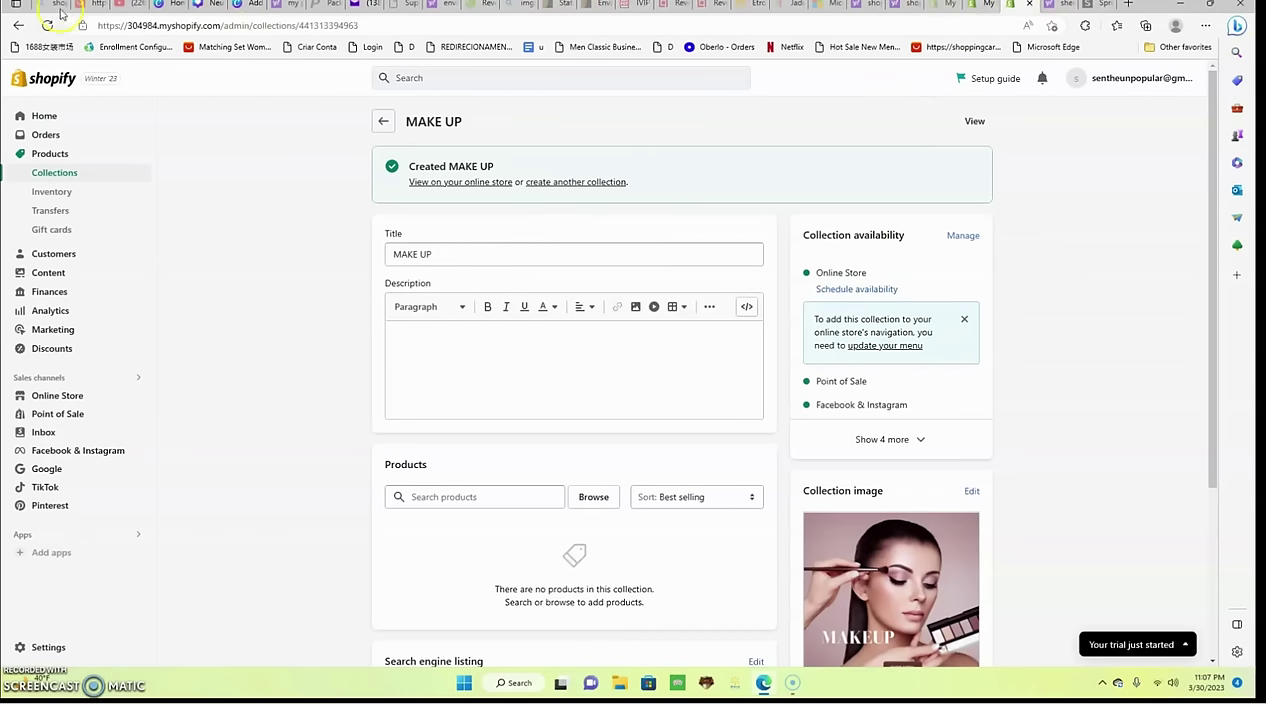
- Start creating another collection and title it "MEN"
click(590, 184)
click(563, 186)
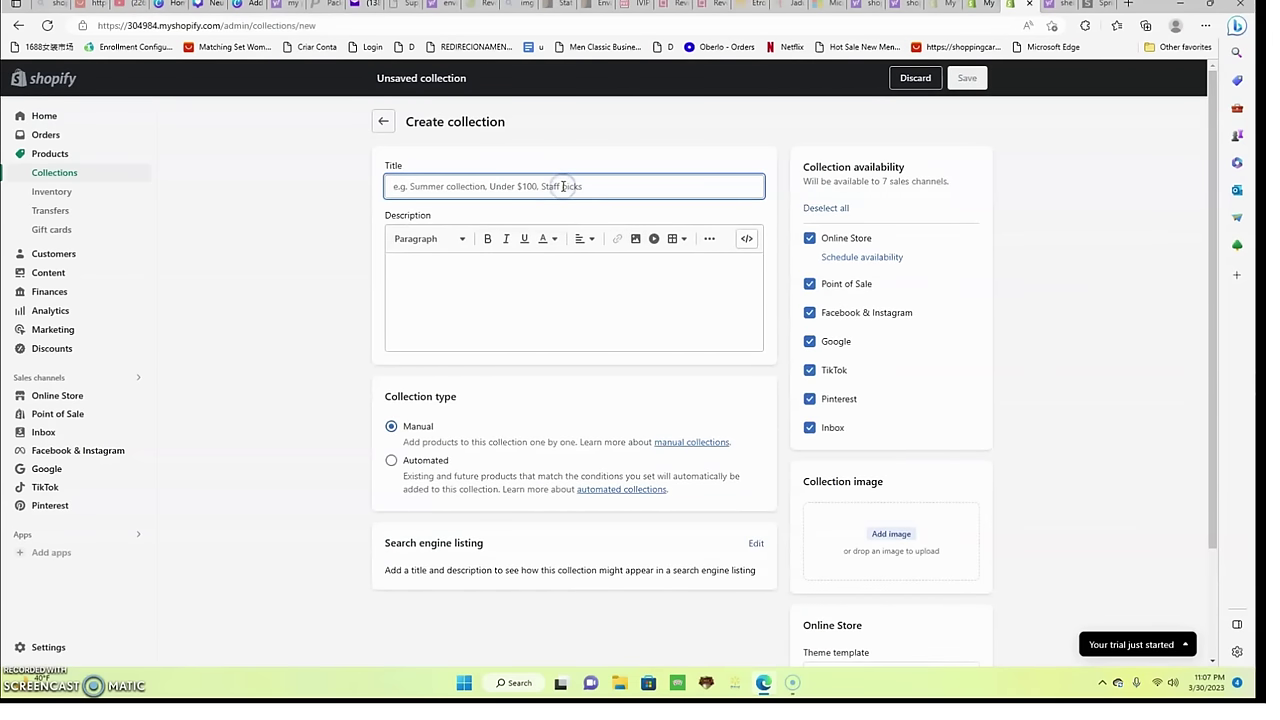
text(MEN)
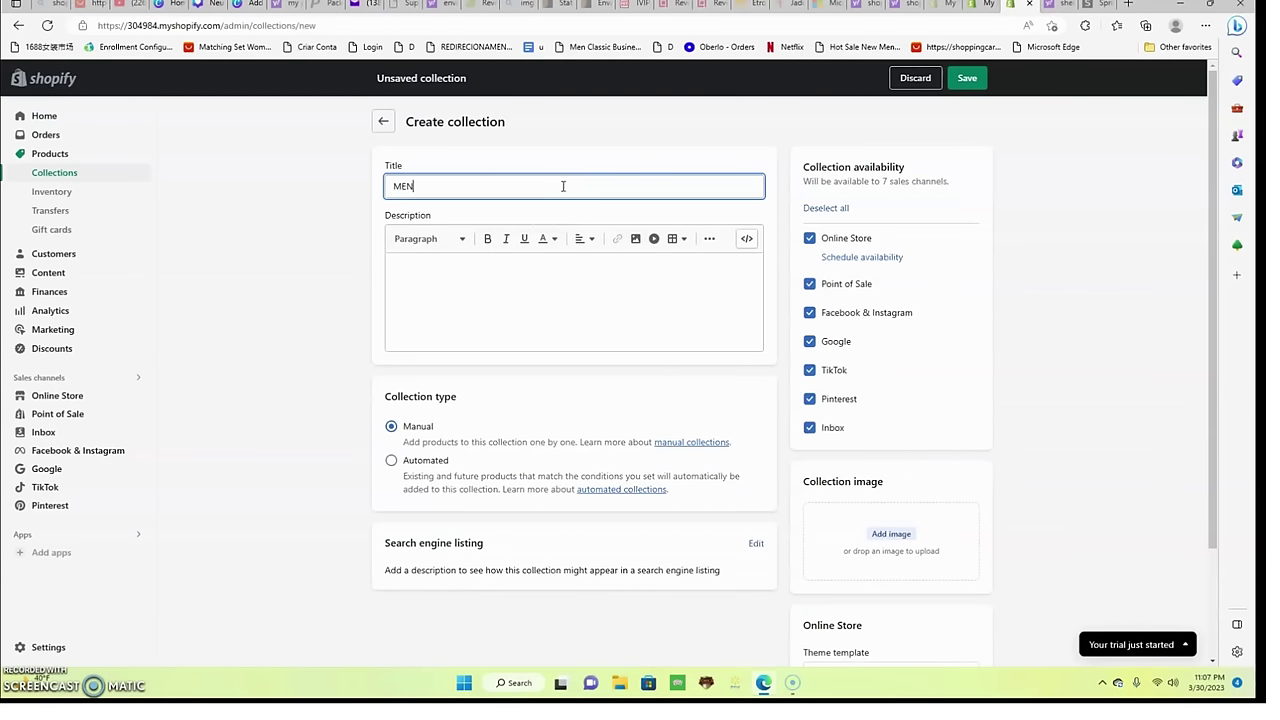
- Switch to the Canva design and download only page 4, the Men's Collection image, as a PNG
click(213, 5)
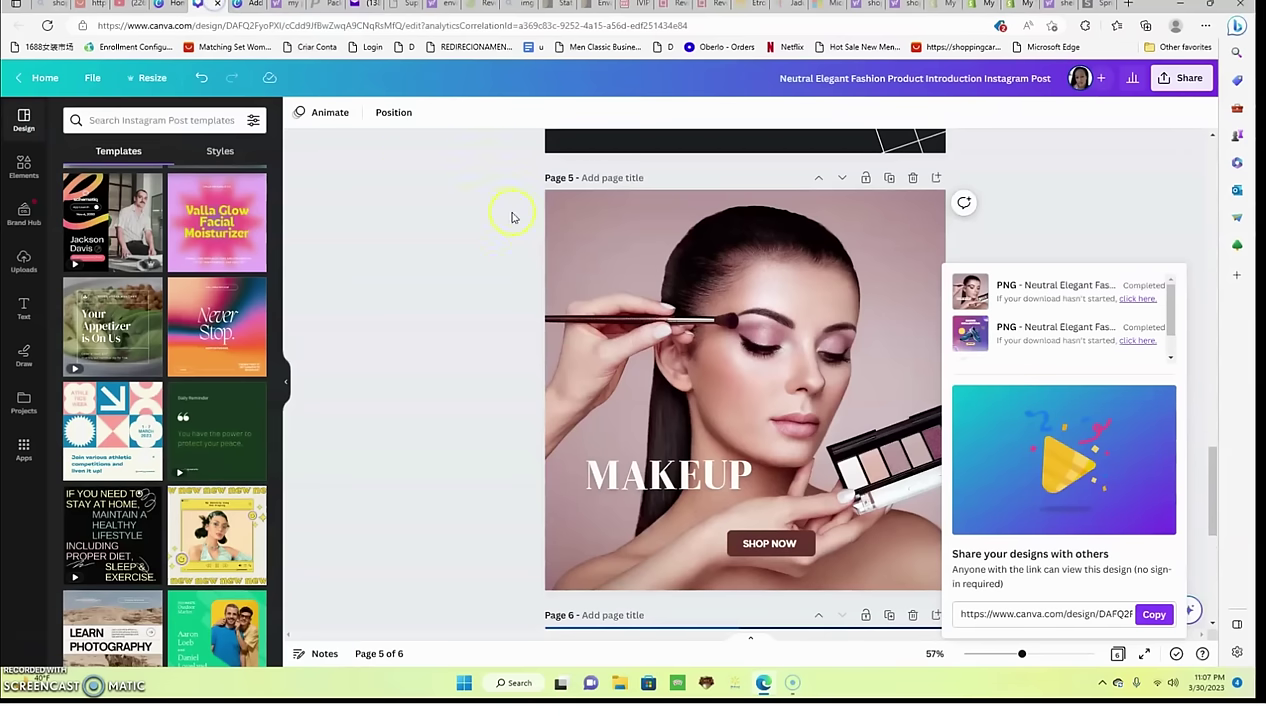
scroll(511, 217, down, 5)
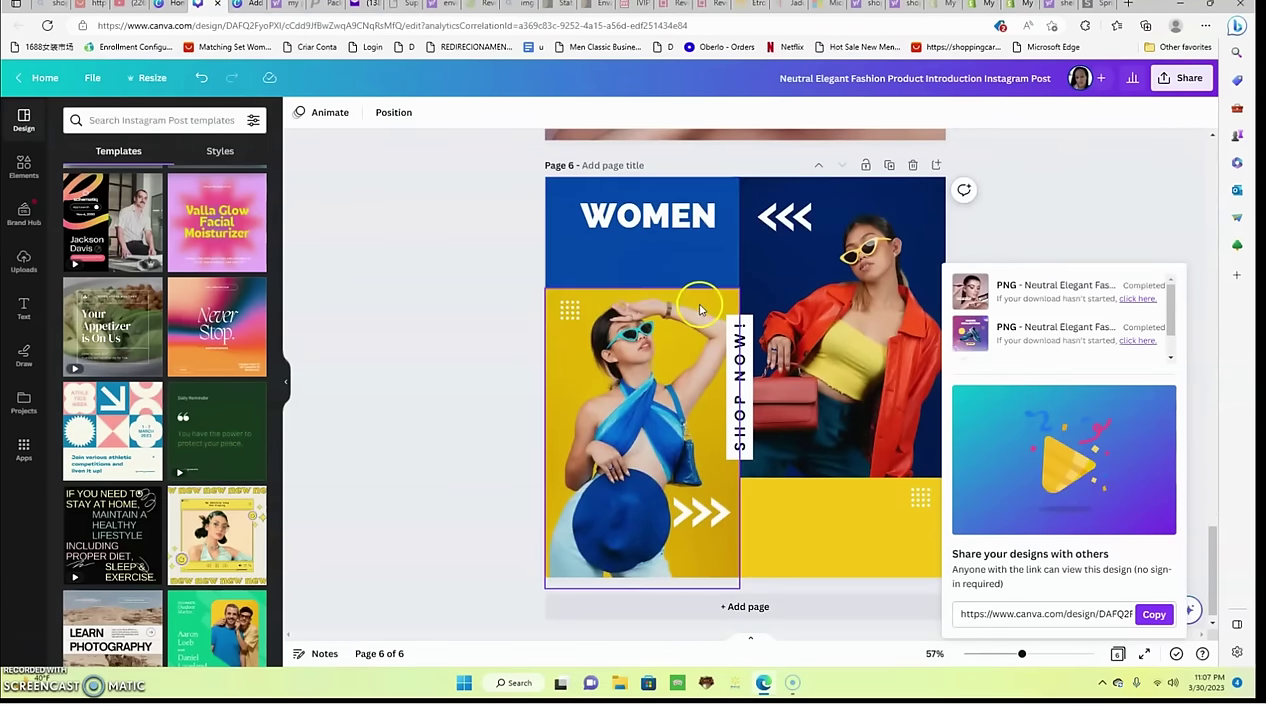
scroll(700, 300, up, 3)
scroll(700, 310, up, 6)
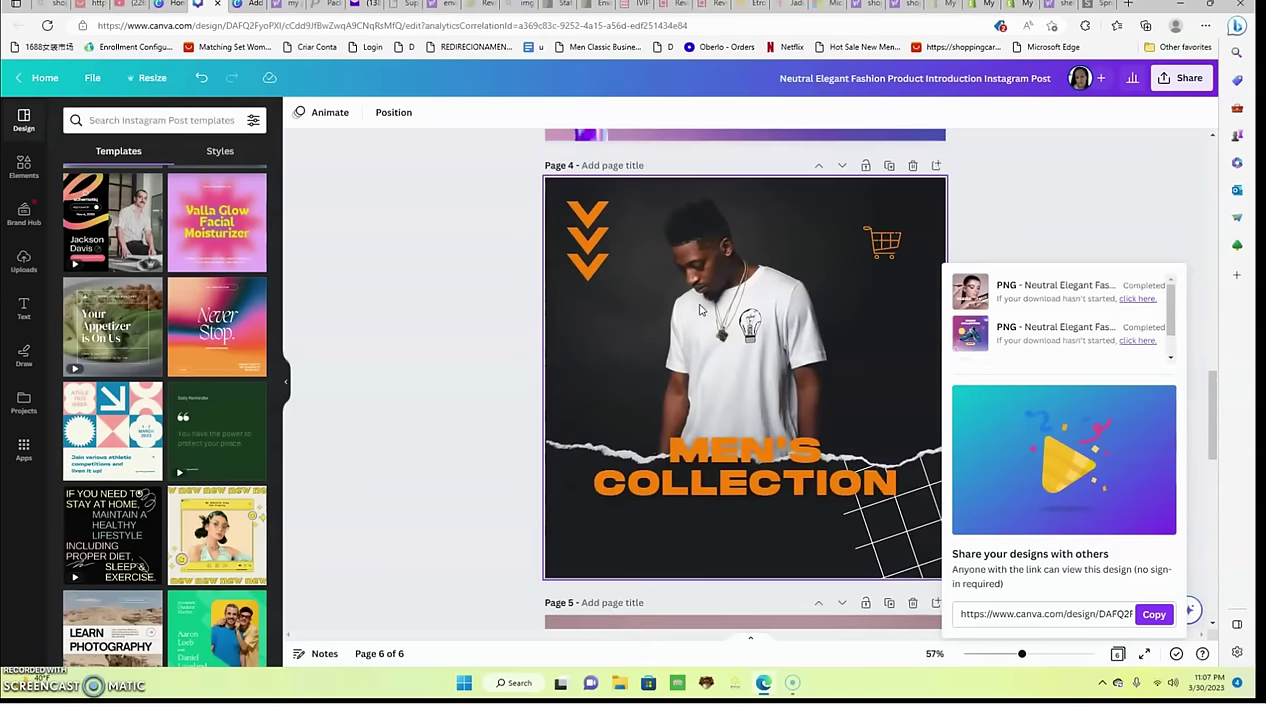
click(1100, 214)
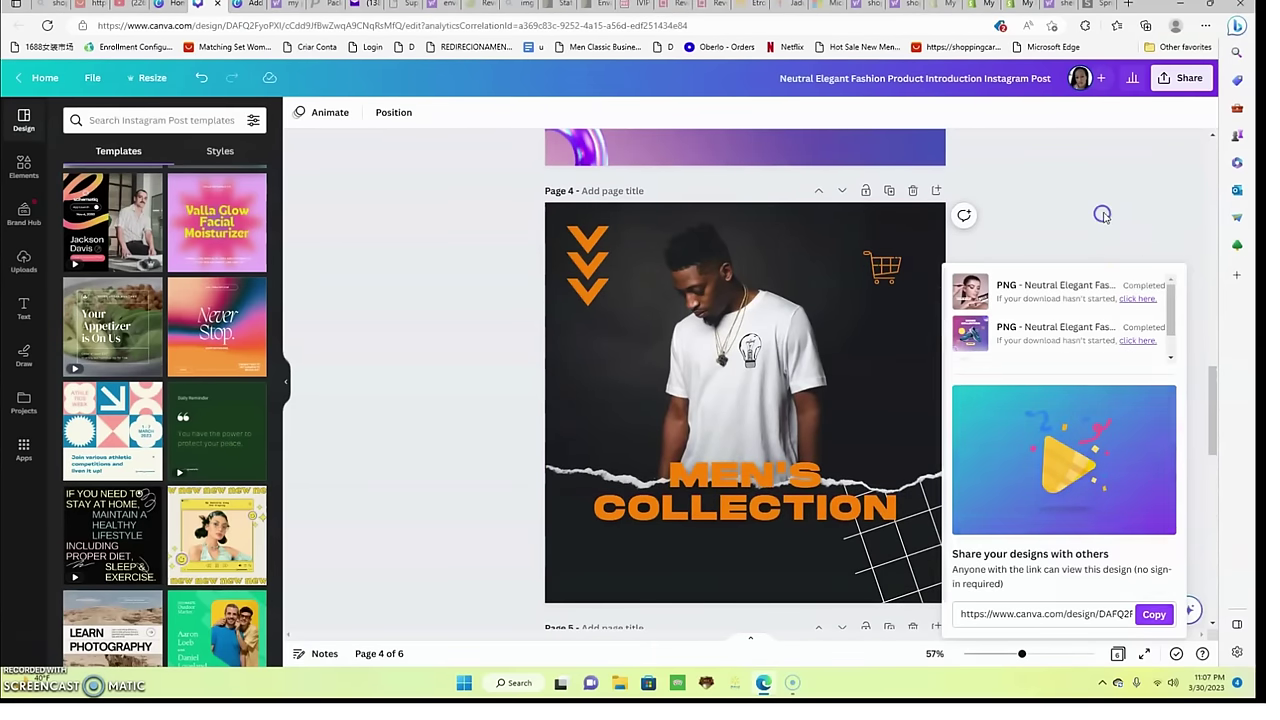
click(1180, 78)
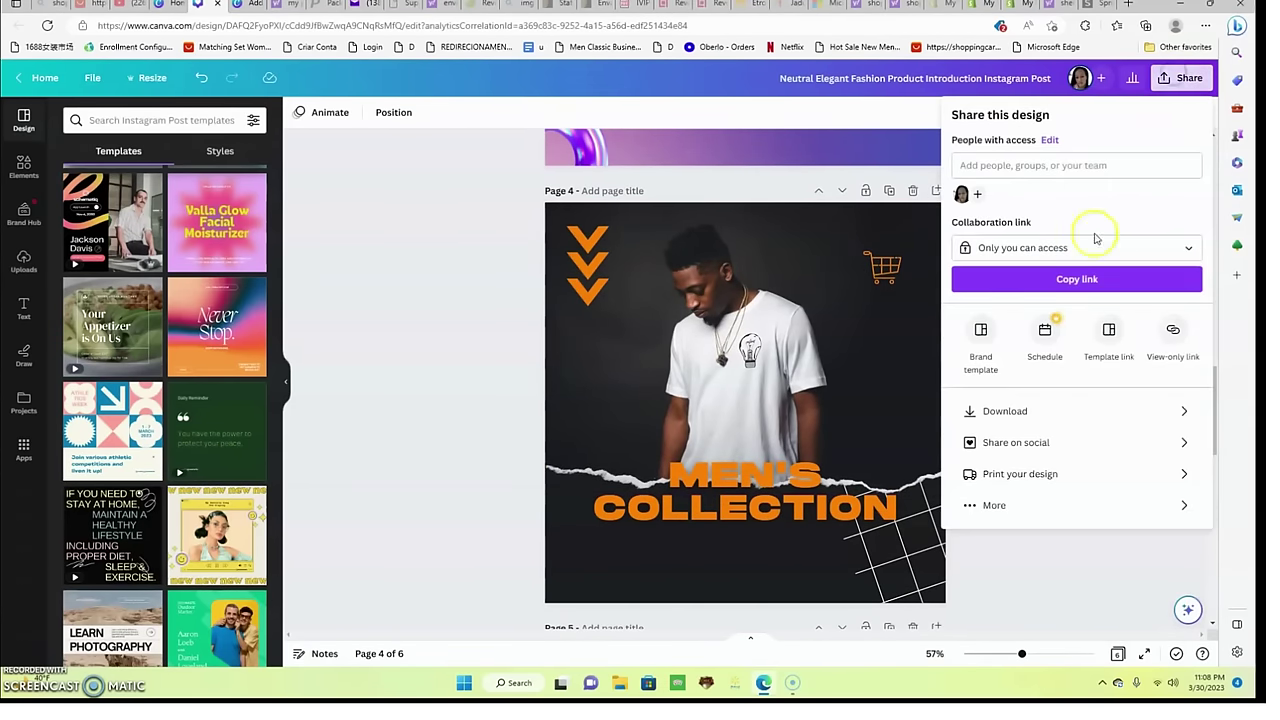
click(995, 414)
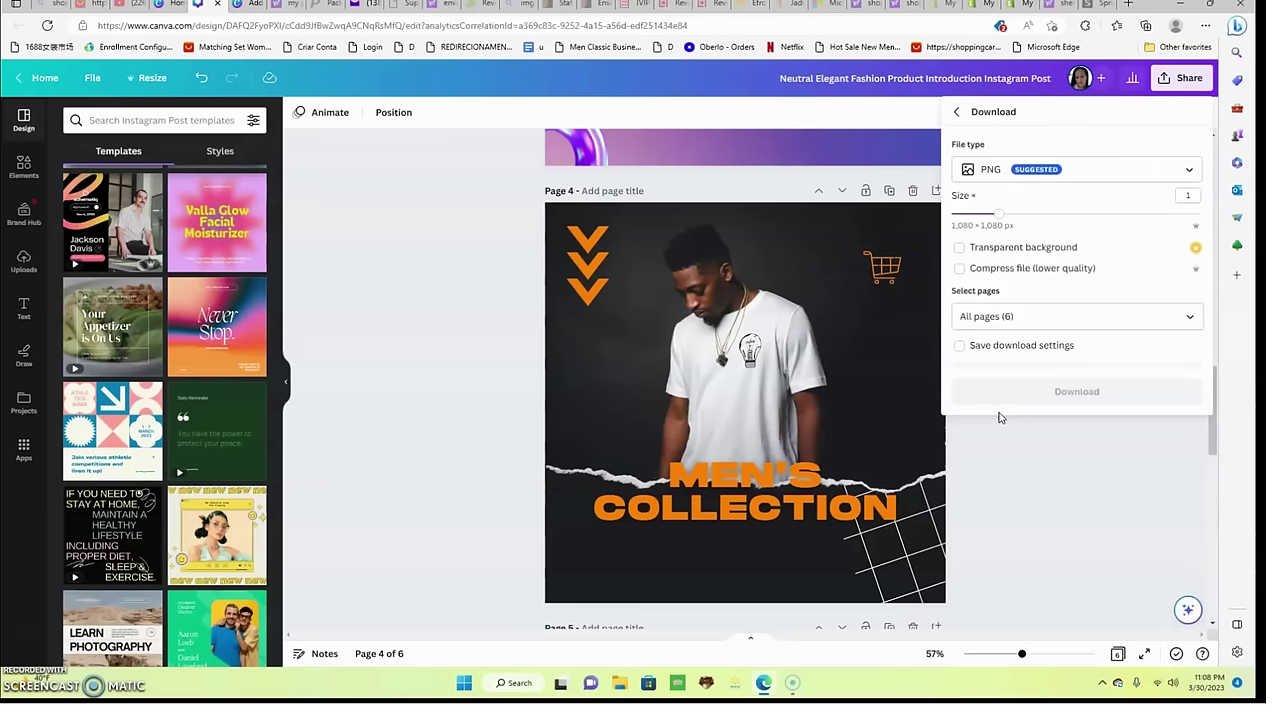
click(995, 316)
click(991, 356)
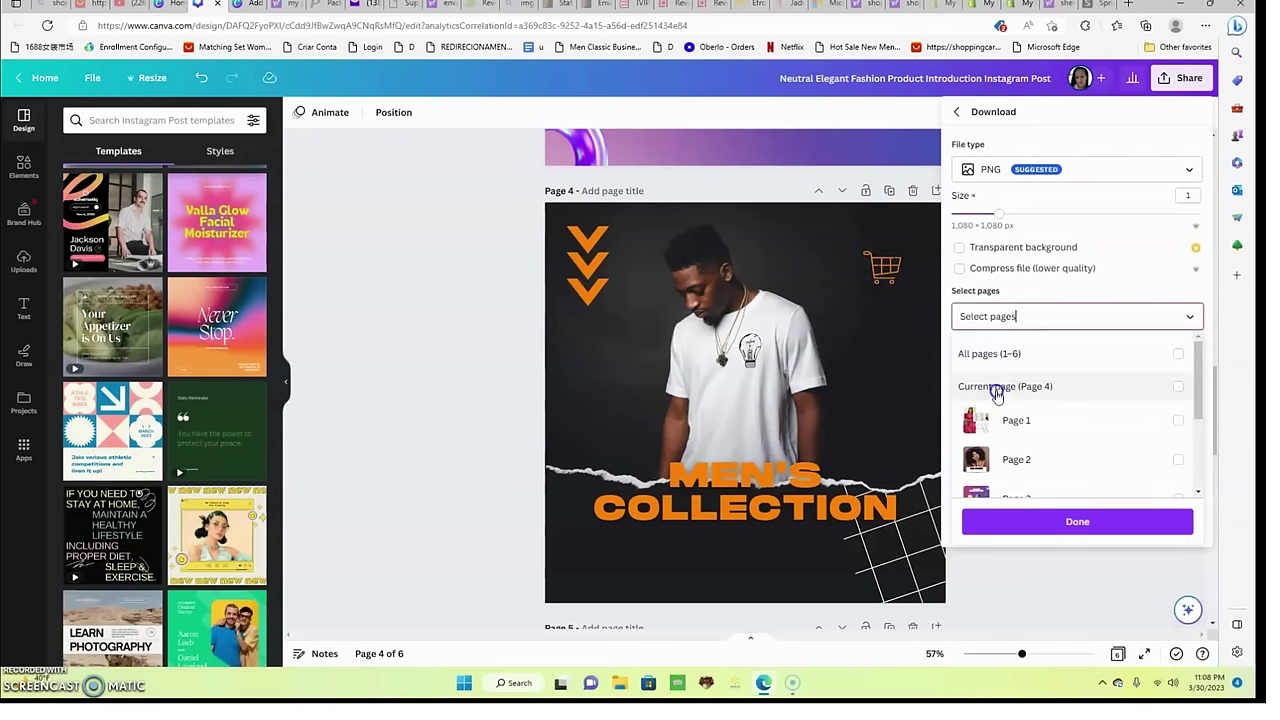
click(994, 386)
click(1020, 525)
click(1015, 388)
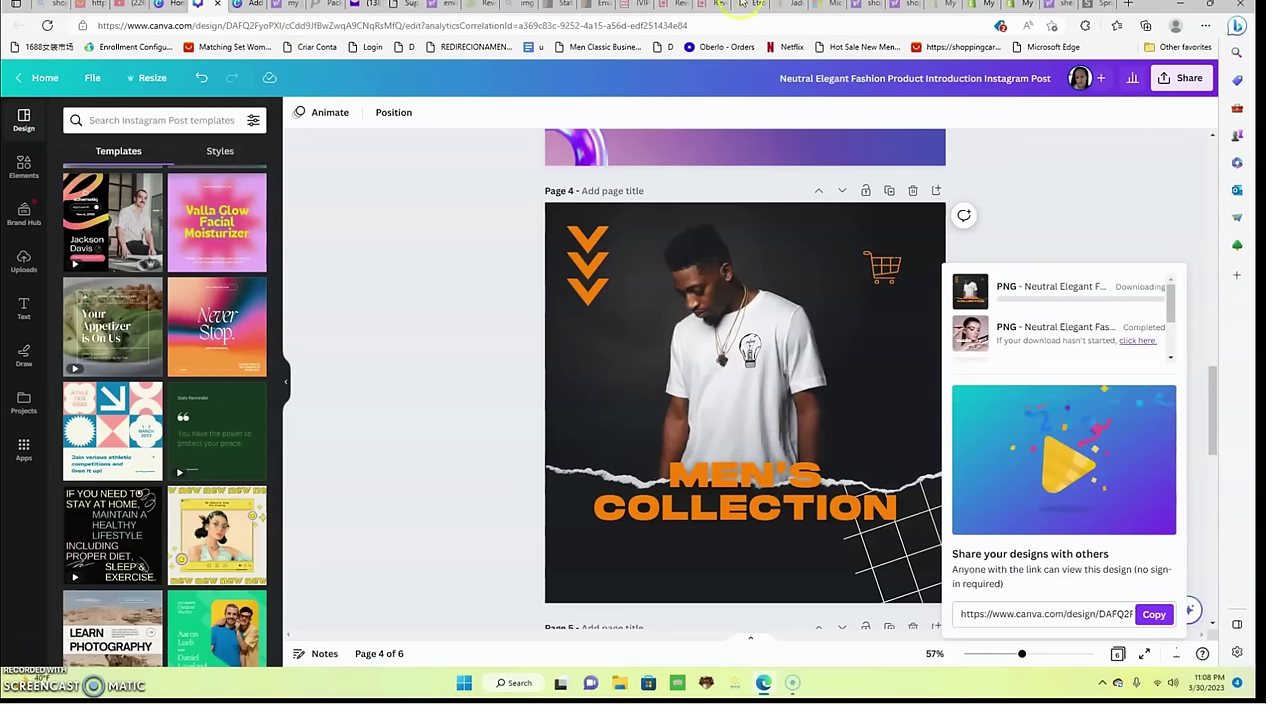
- Switch to Shopify and upload "Add a heading (1880 × 940 px)" as the MEN collection's image
click(1028, 5)
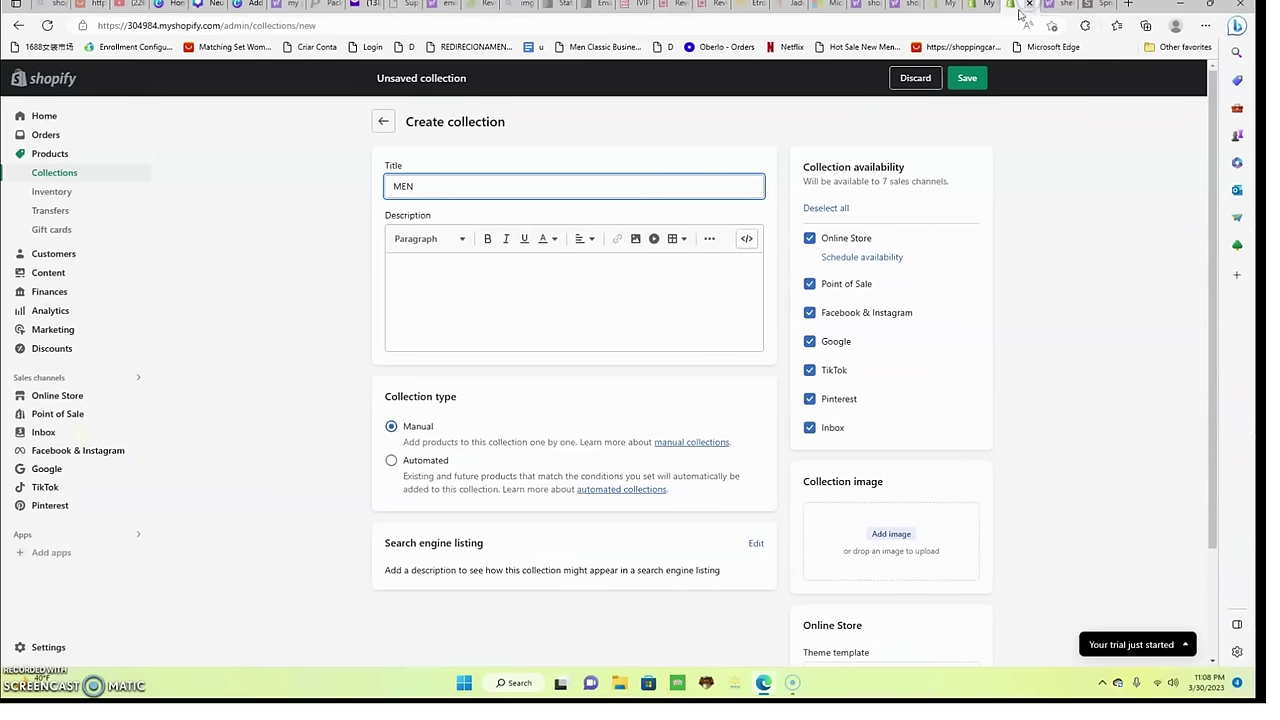
click(877, 545)
click(891, 537)
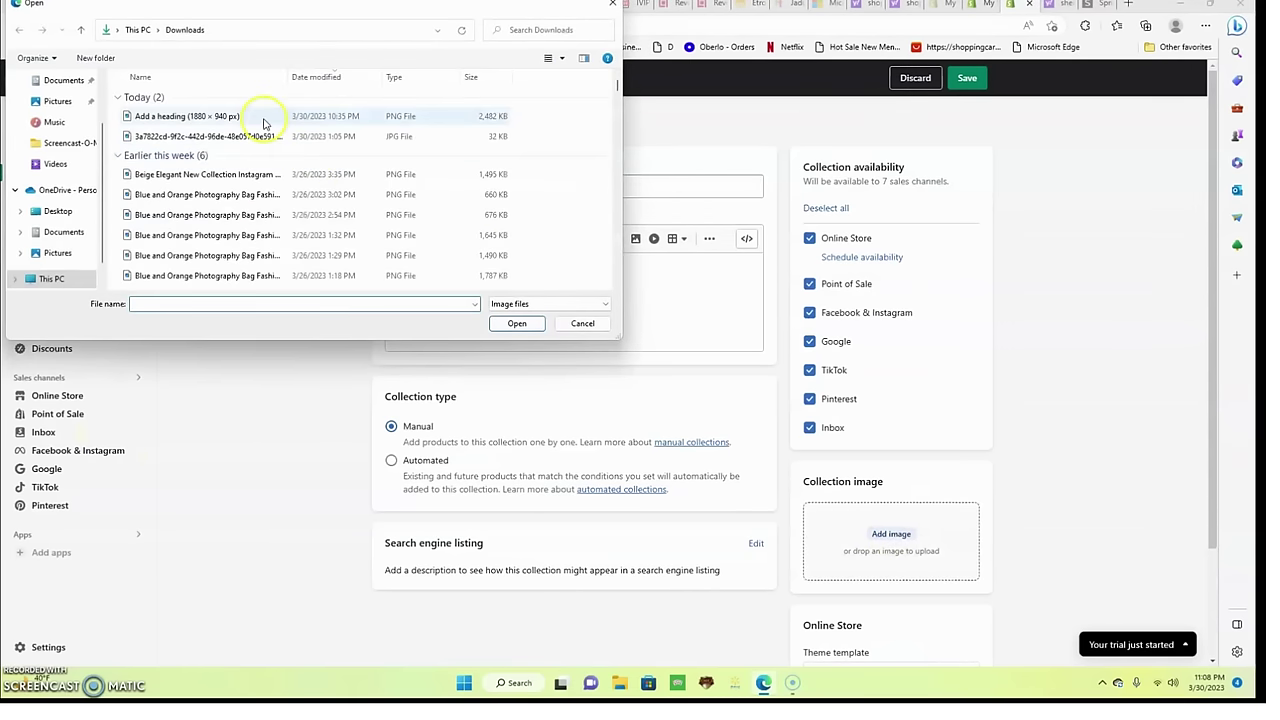
click(263, 117)
click(516, 323)
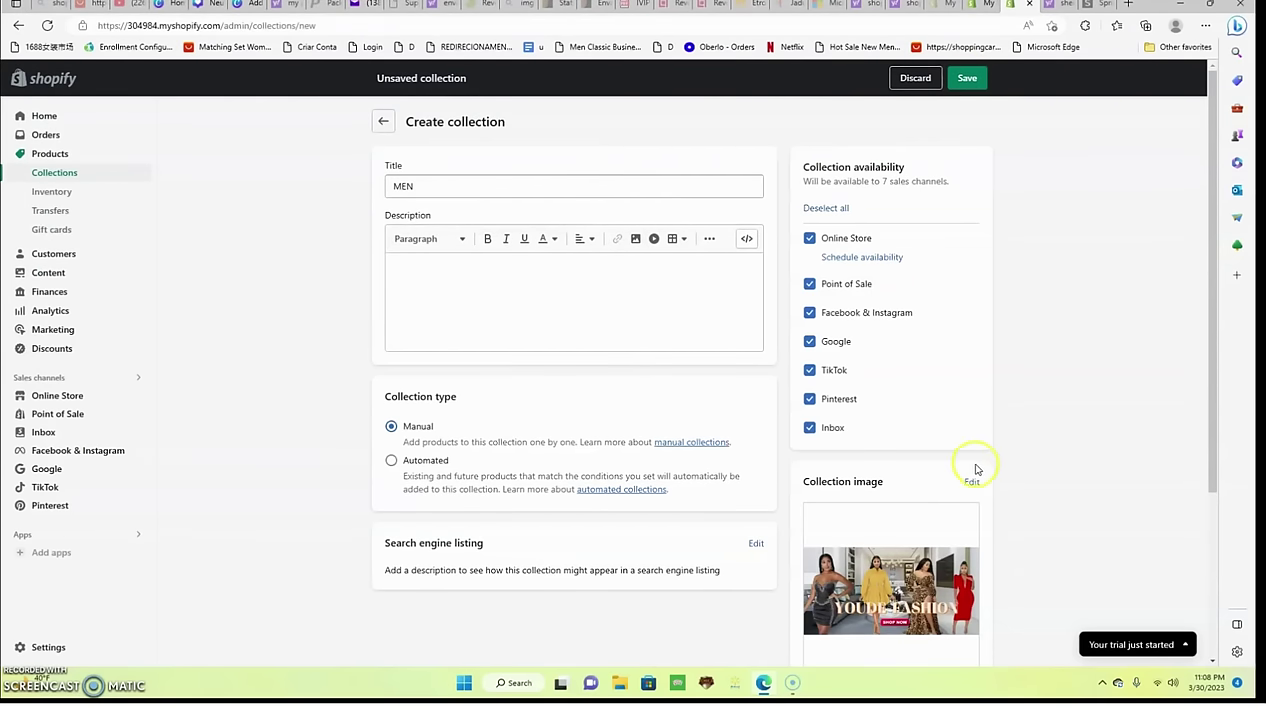
- Replace the MEN collection's image with "Neutral Elegant Fashion Product Introduction Instagram Post (3)" and save the collection
click(974, 482)
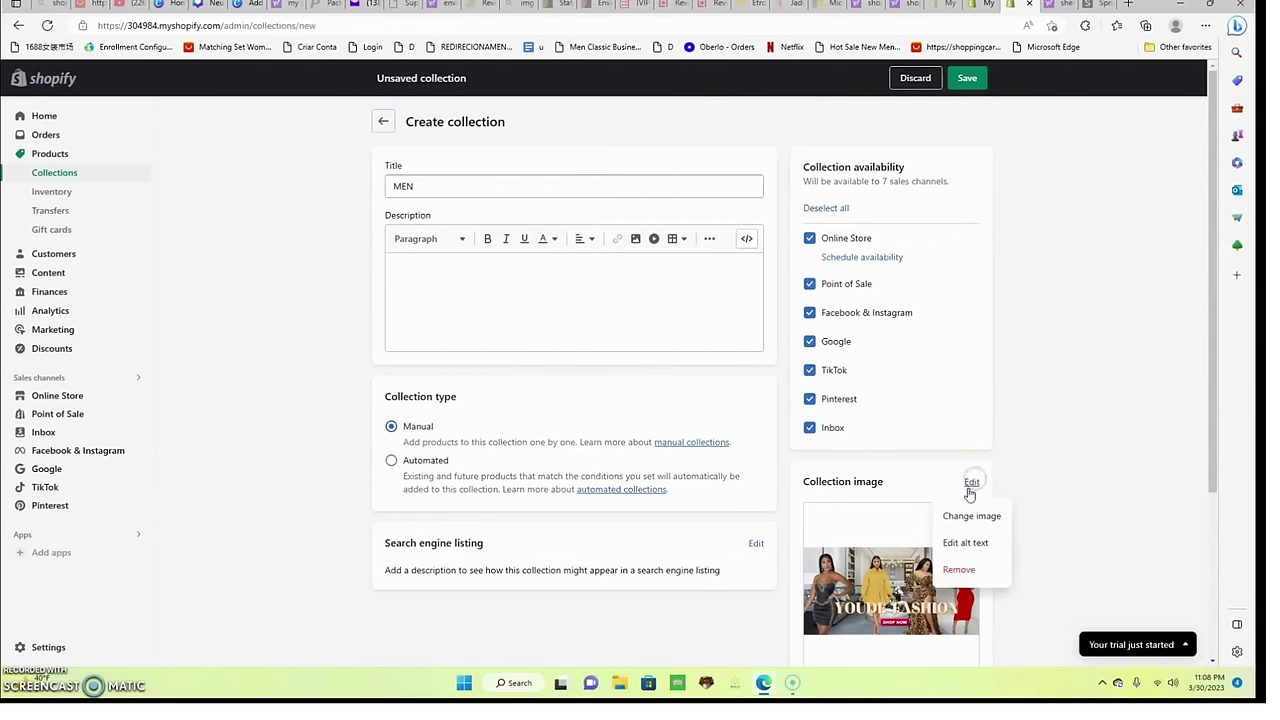
click(966, 538)
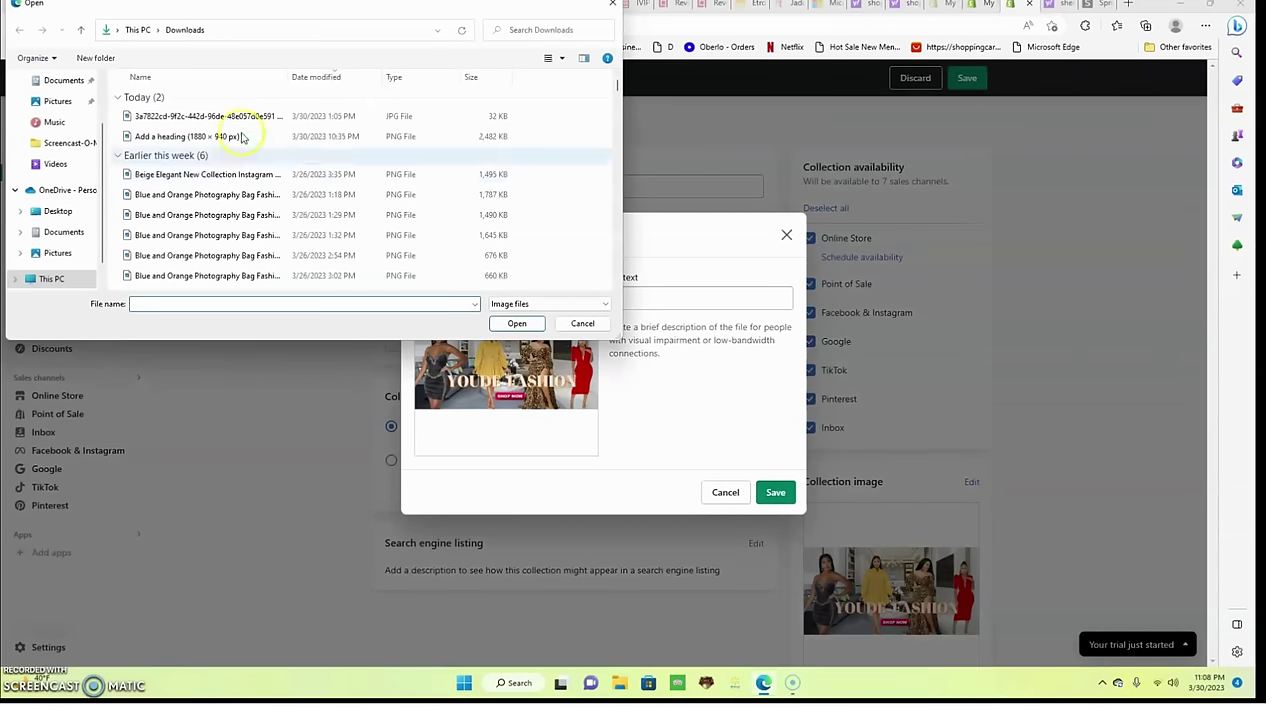
click(254, 118)
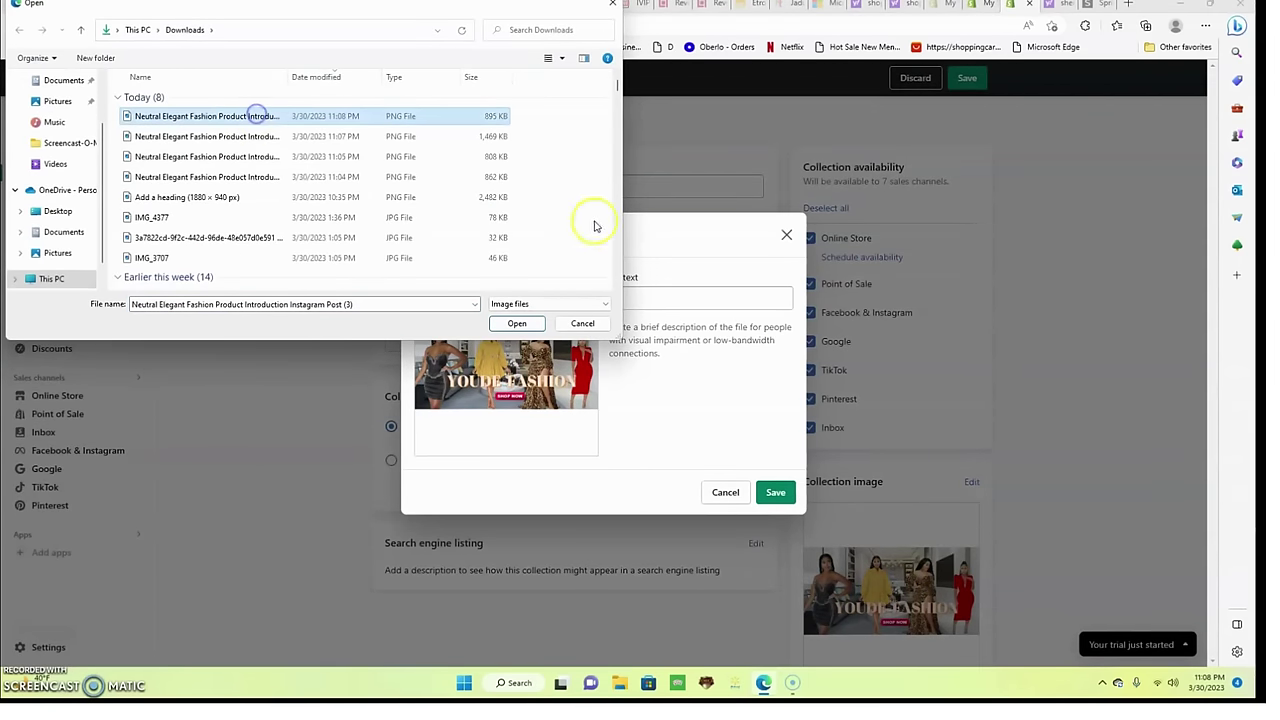
click(516, 324)
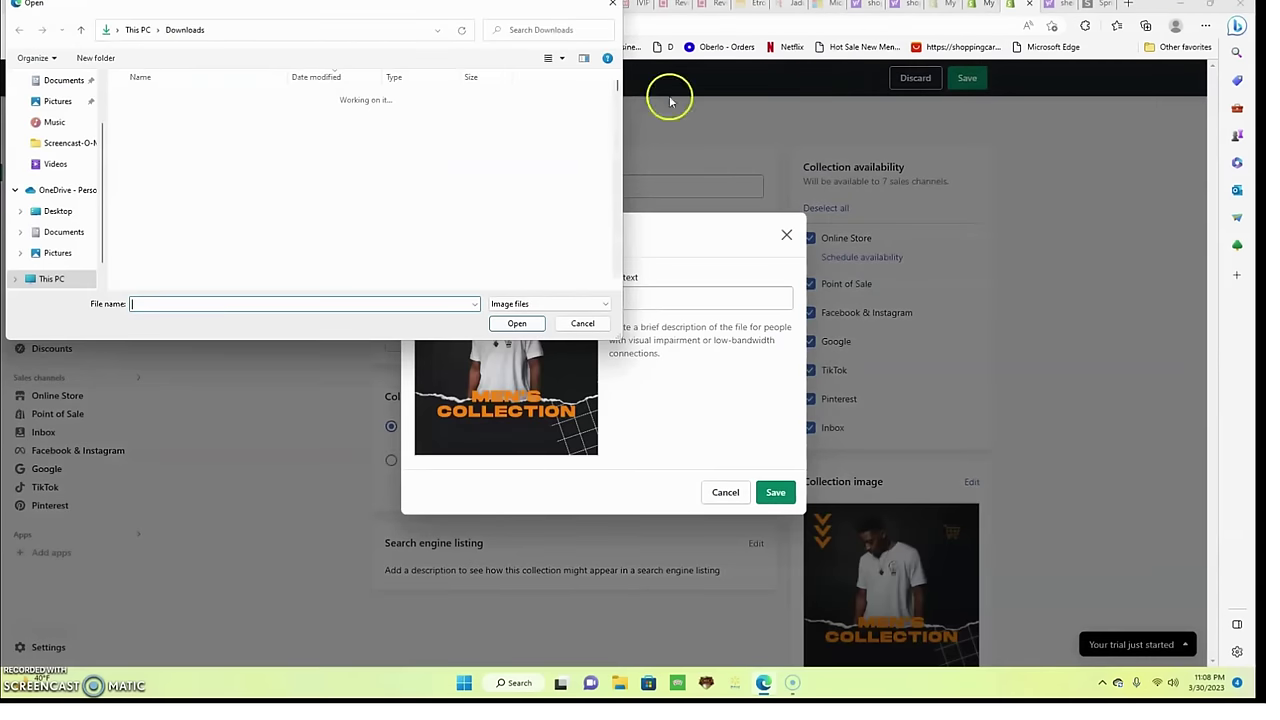
click(614, 4)
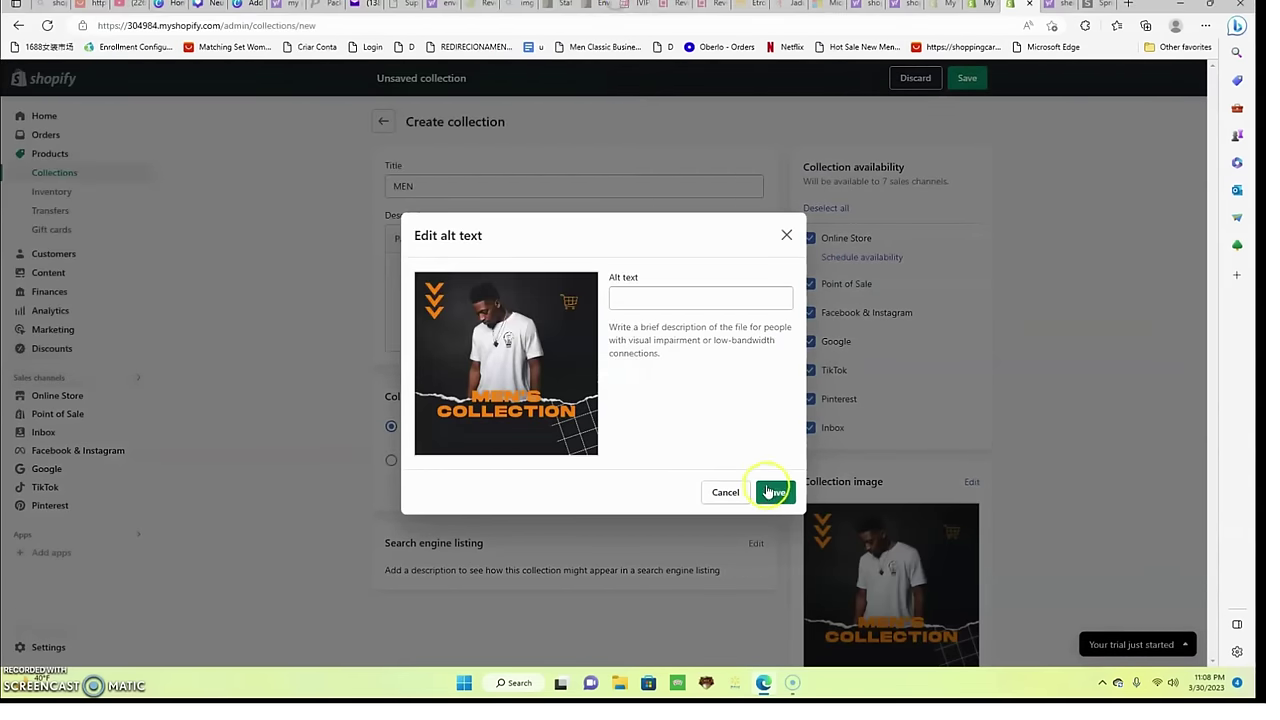
click(775, 492)
click(962, 81)
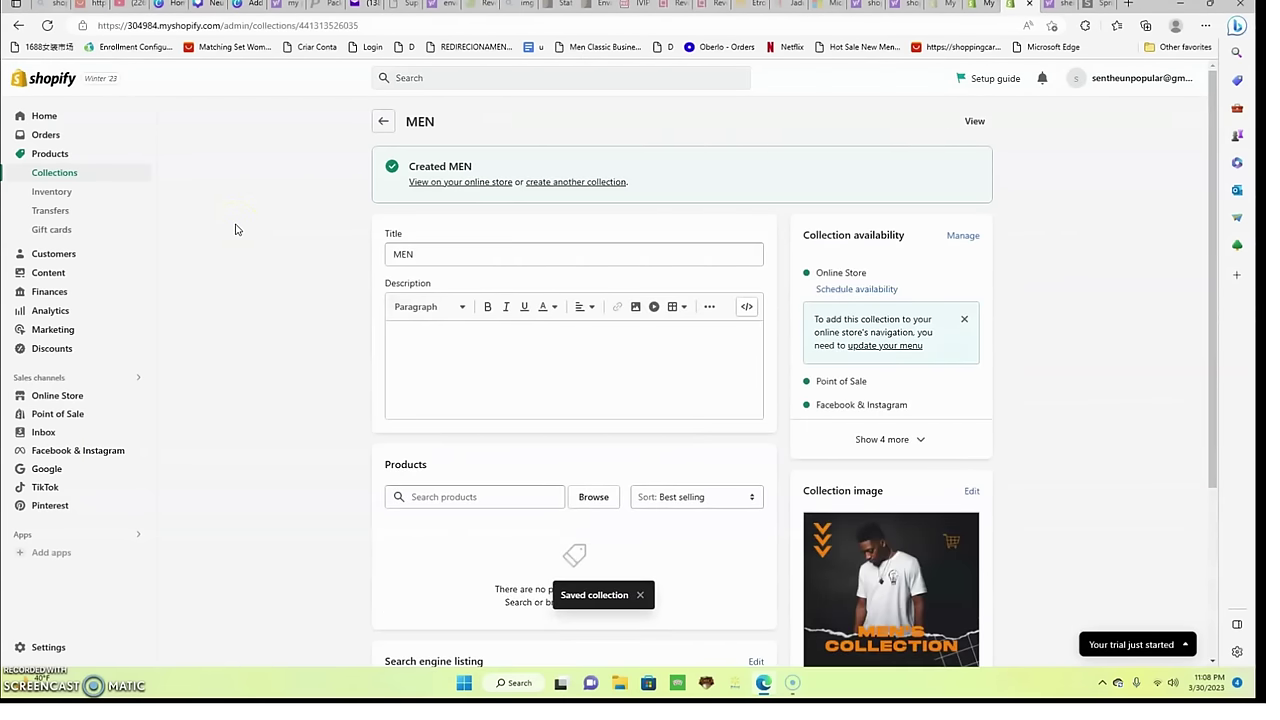
- Open the current Dawn theme for customization and go to the home page's collection list
click(90, 396)
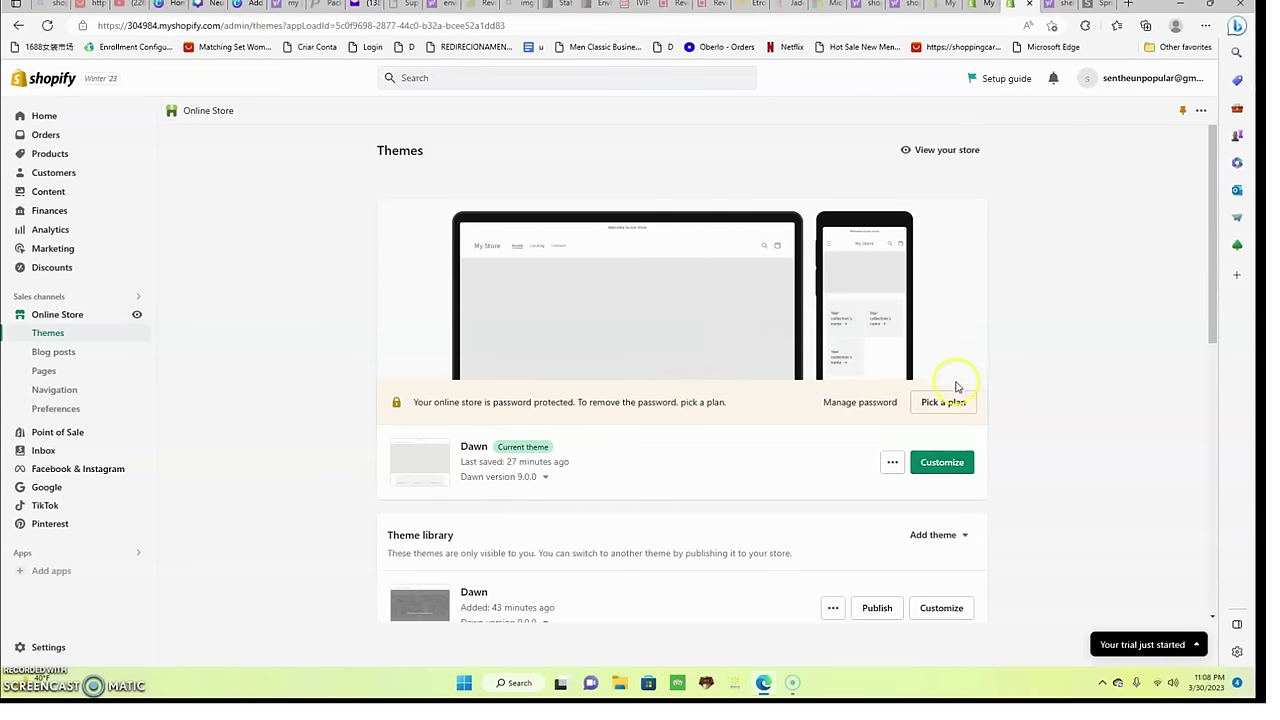
click(950, 466)
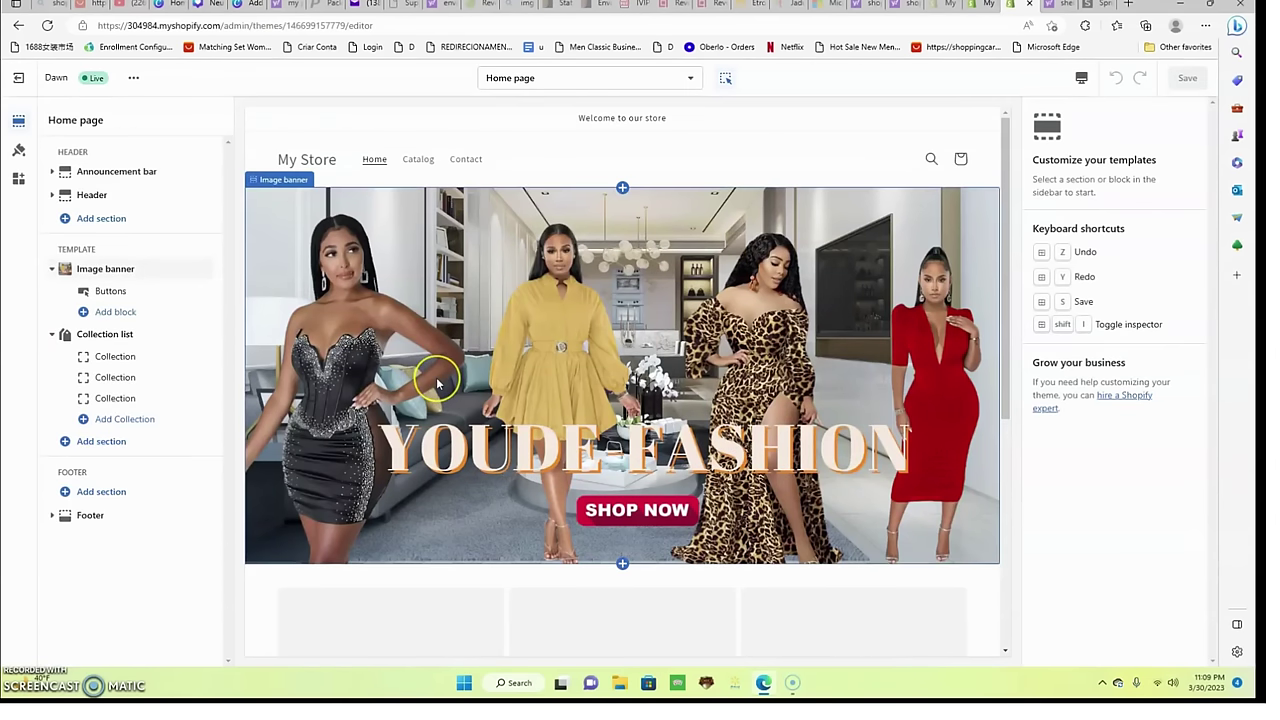
scroll(436, 383, down, 3)
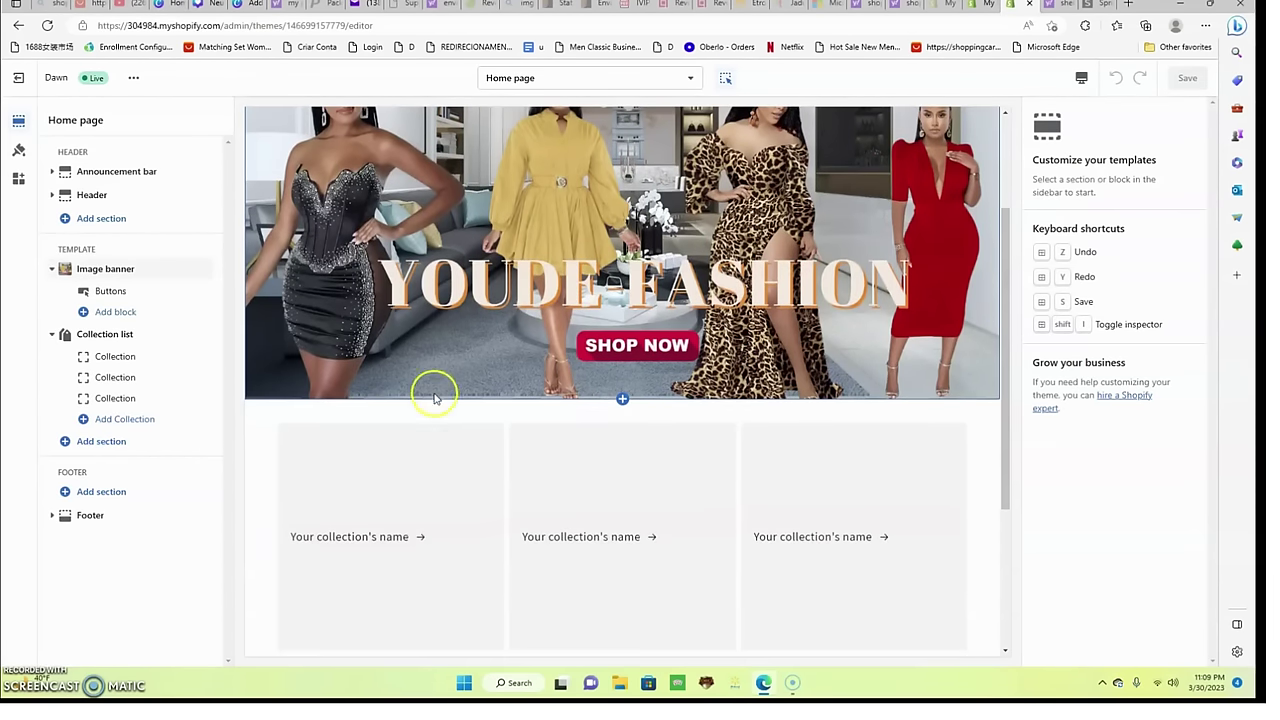
scroll(381, 480, down, 3)
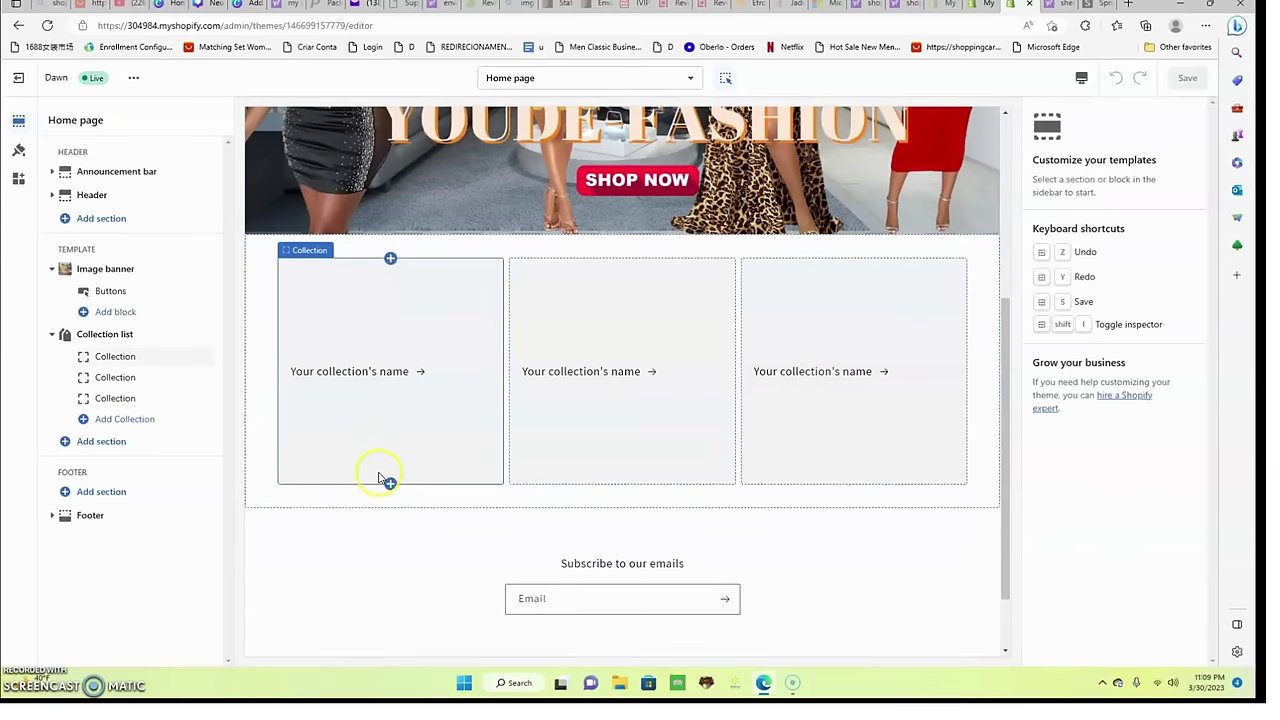
- Assign the Women collection to the first block of the collection list and save the theme
click(379, 402)
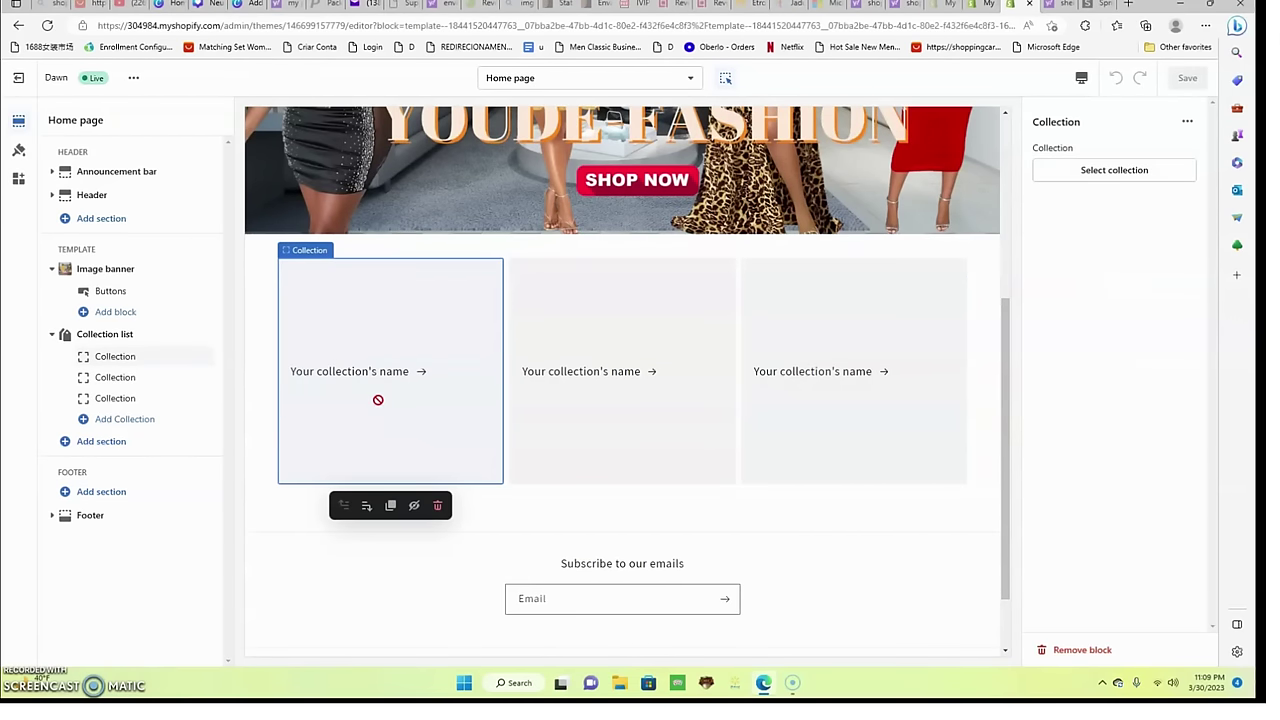
click(1080, 180)
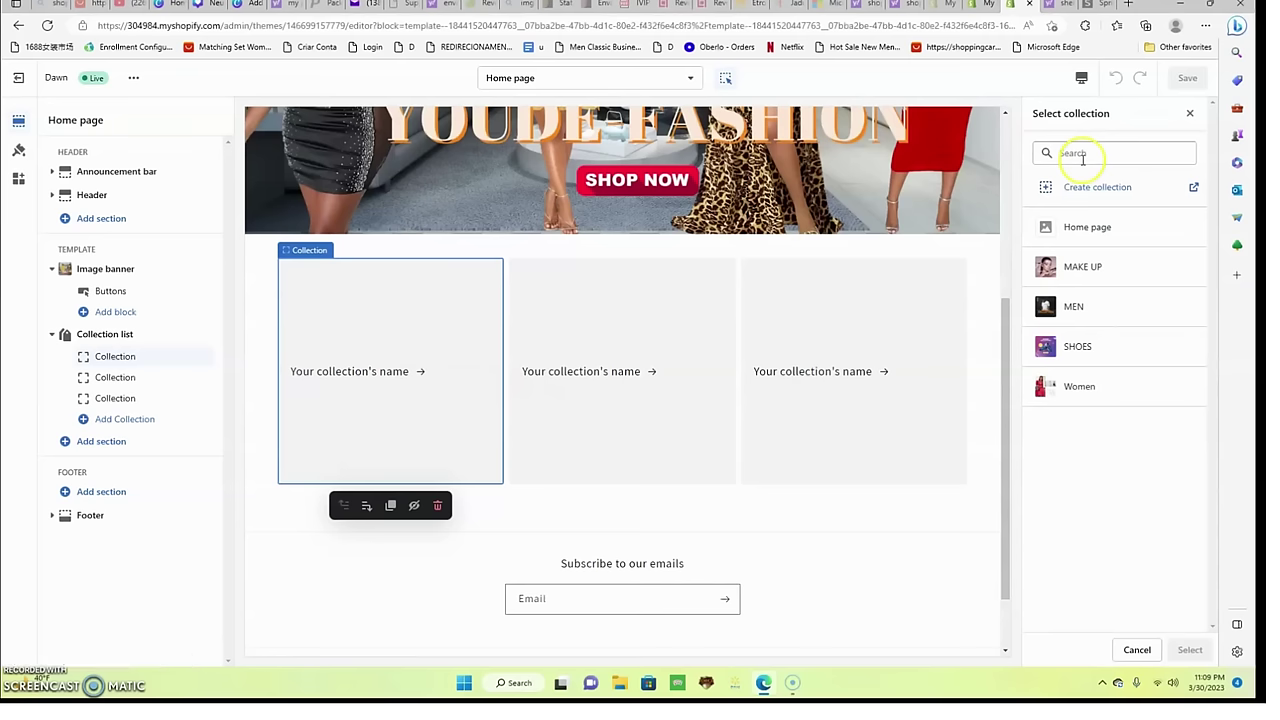
click(1091, 388)
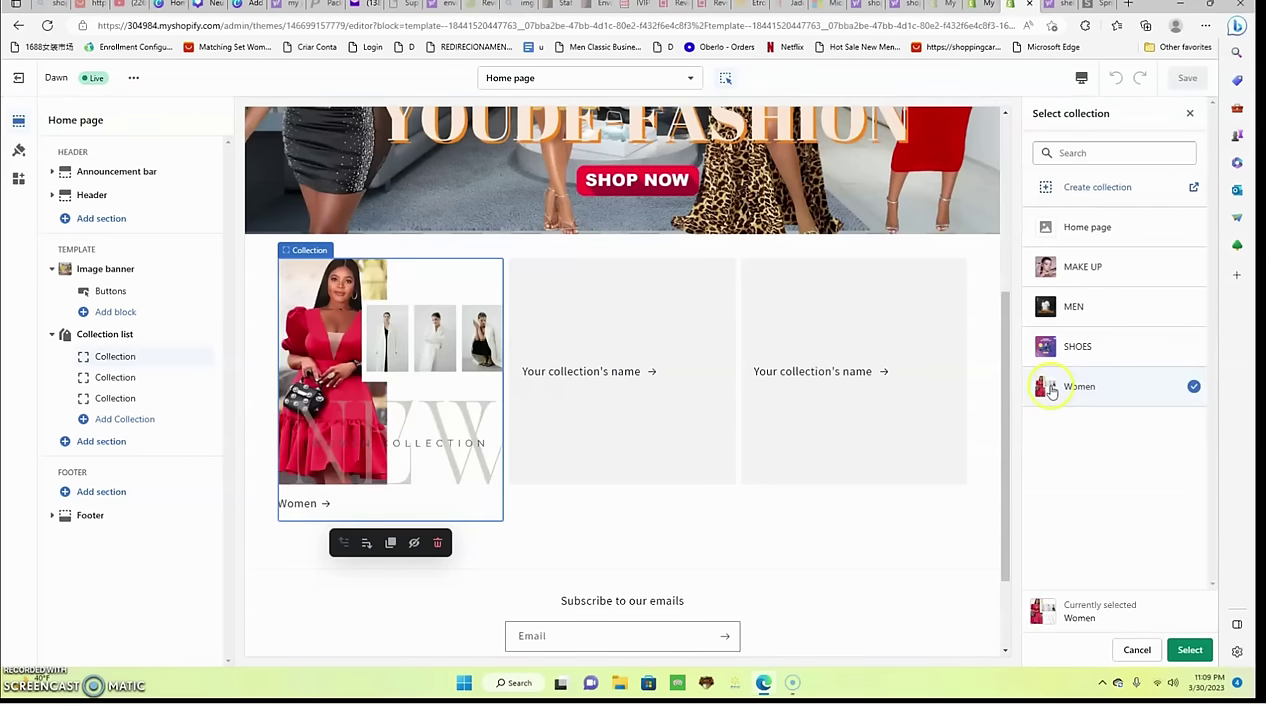
click(1190, 651)
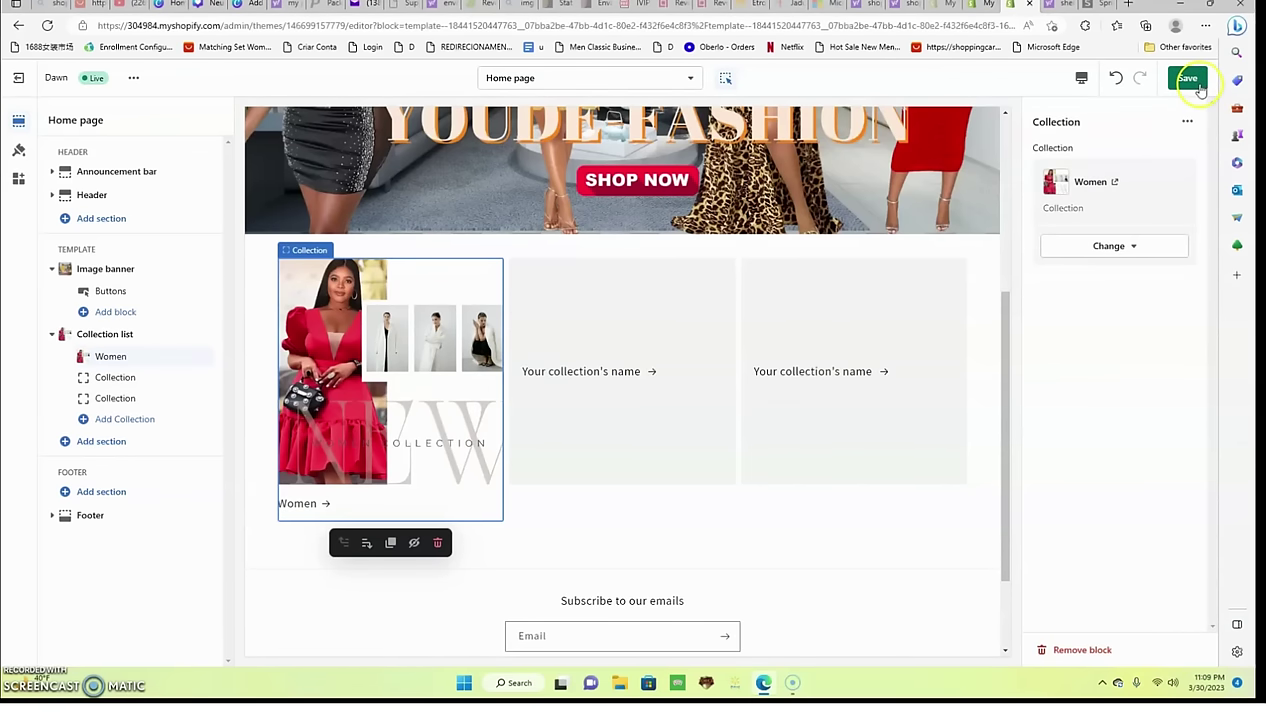
click(1190, 79)
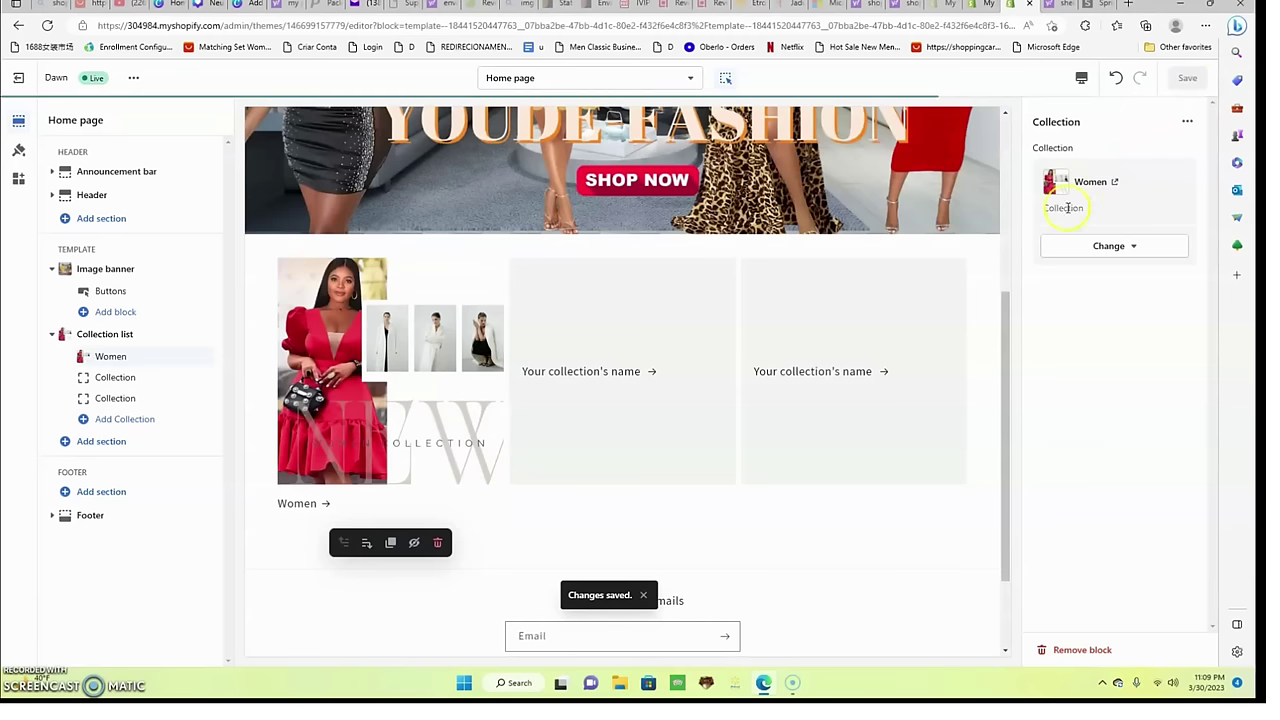
- Assign the MEN collection to the second block of the collection list and save the theme
click(664, 342)
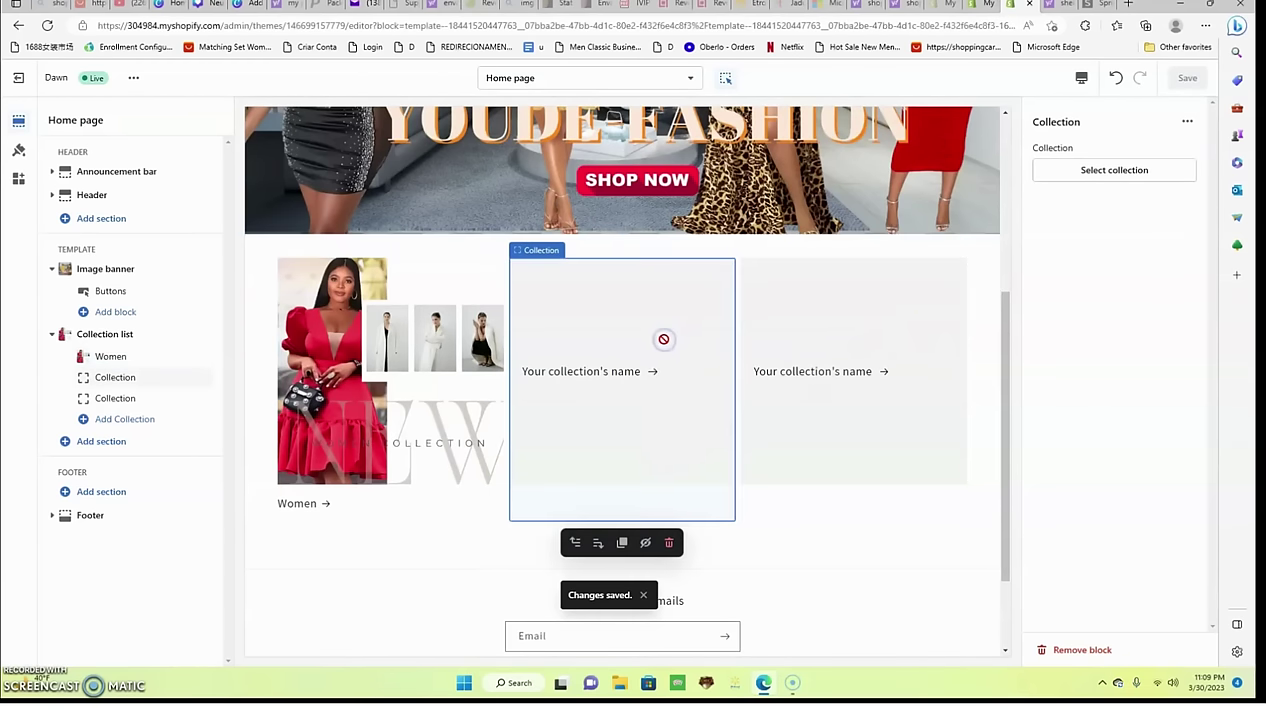
click(1082, 172)
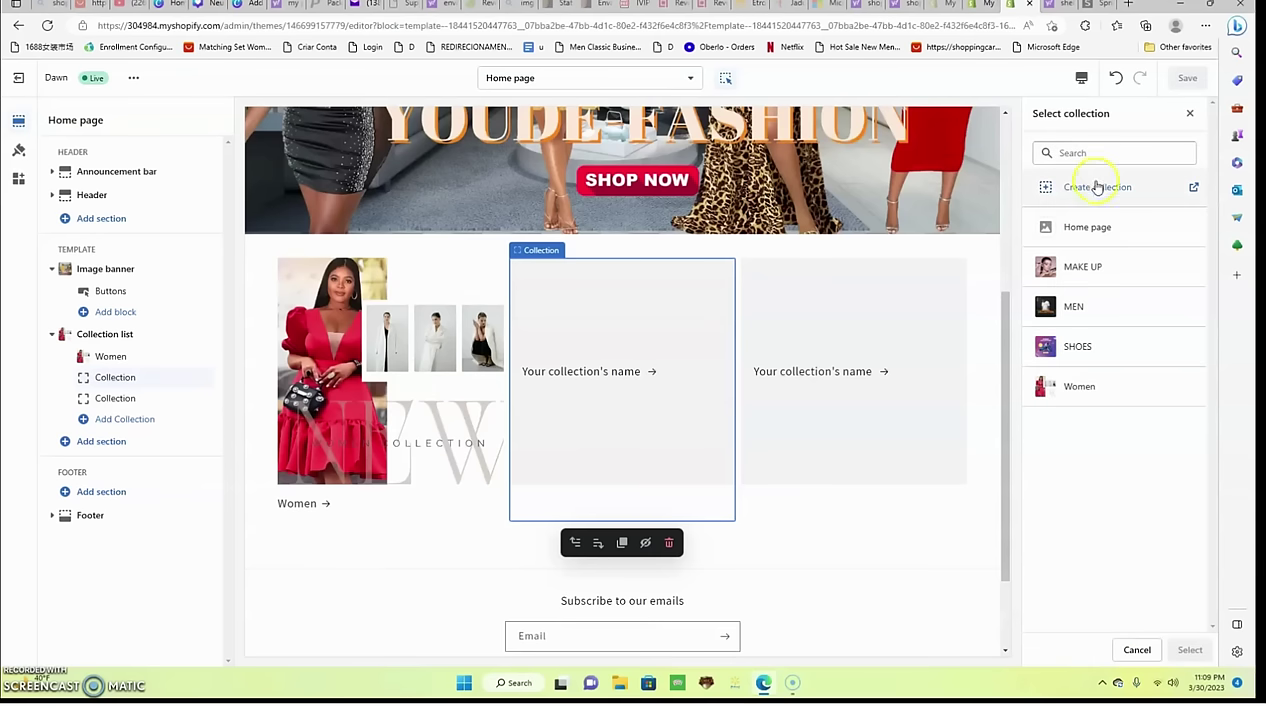
click(1116, 317)
click(1187, 651)
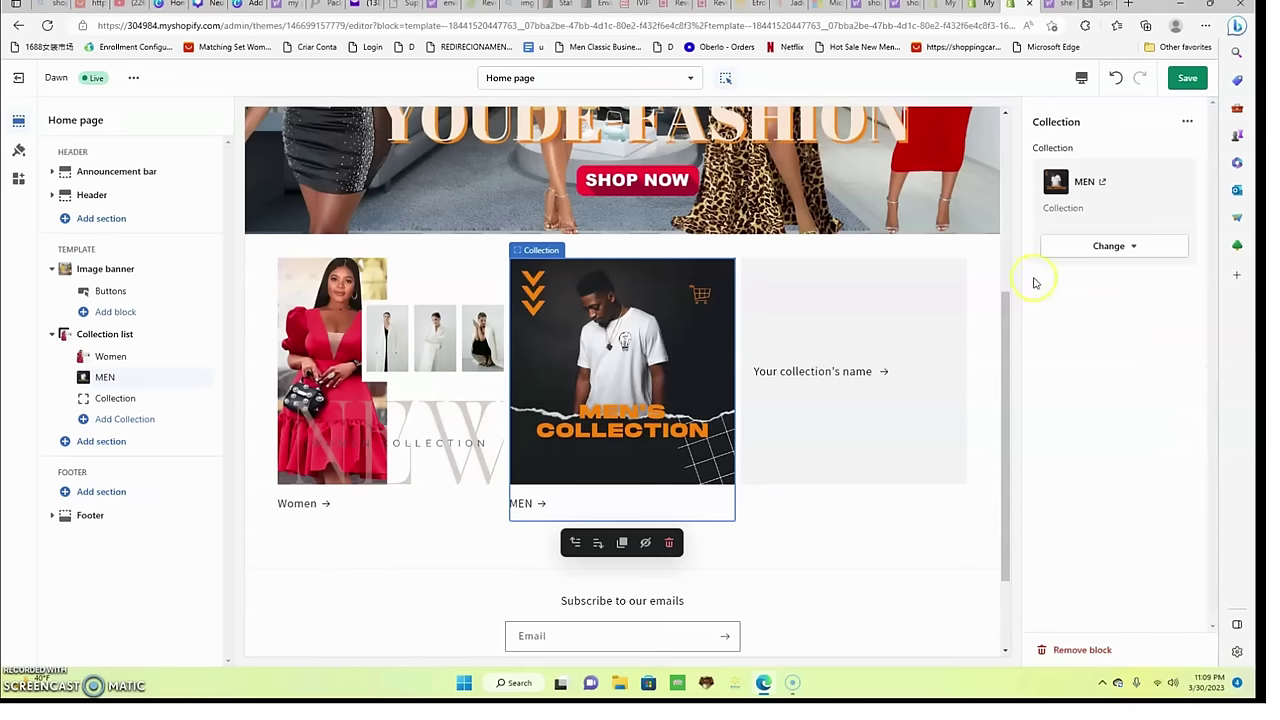
click(1189, 78)
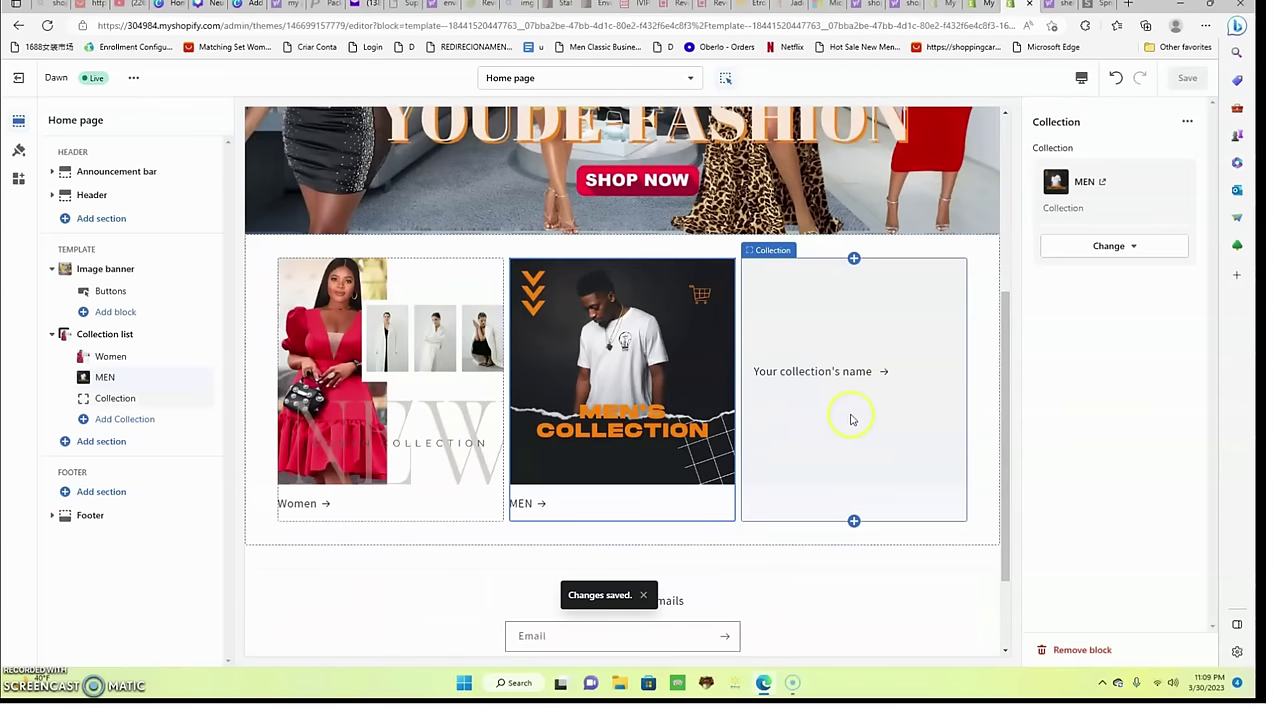
- Assign the MAKE UP collection to the third block of the collection list and save the theme
click(907, 365)
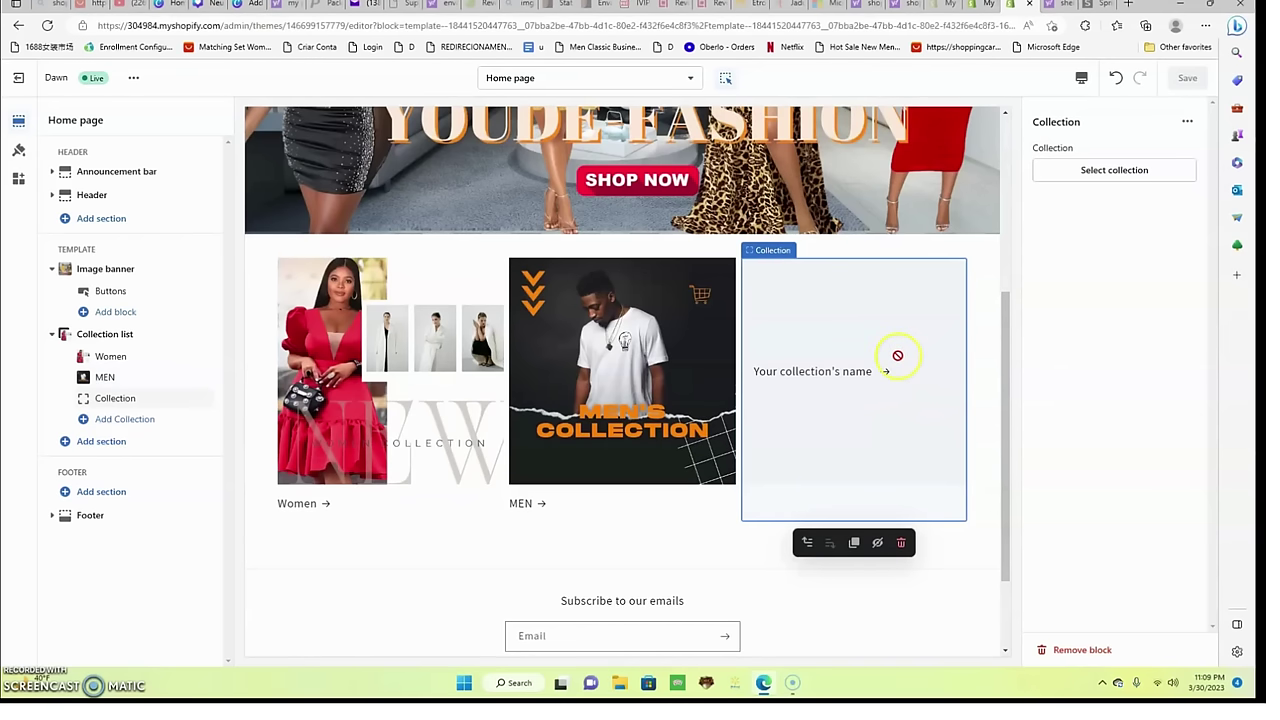
click(1082, 168)
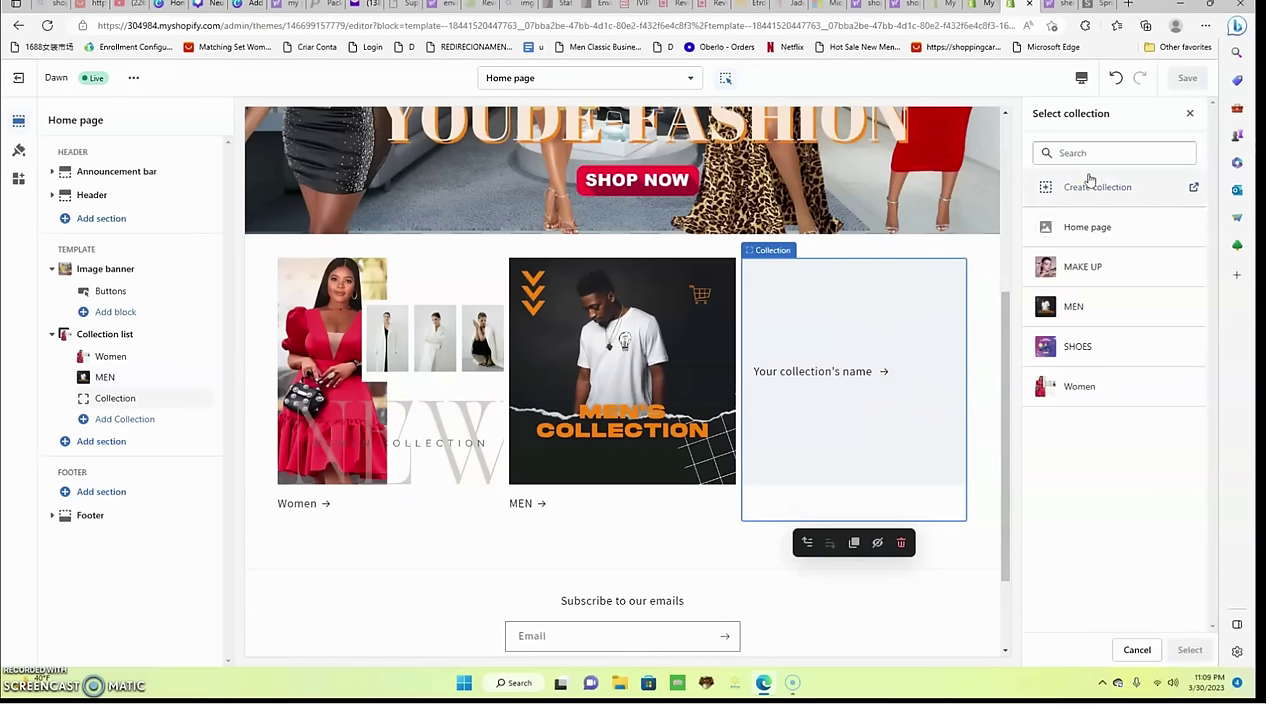
click(1093, 272)
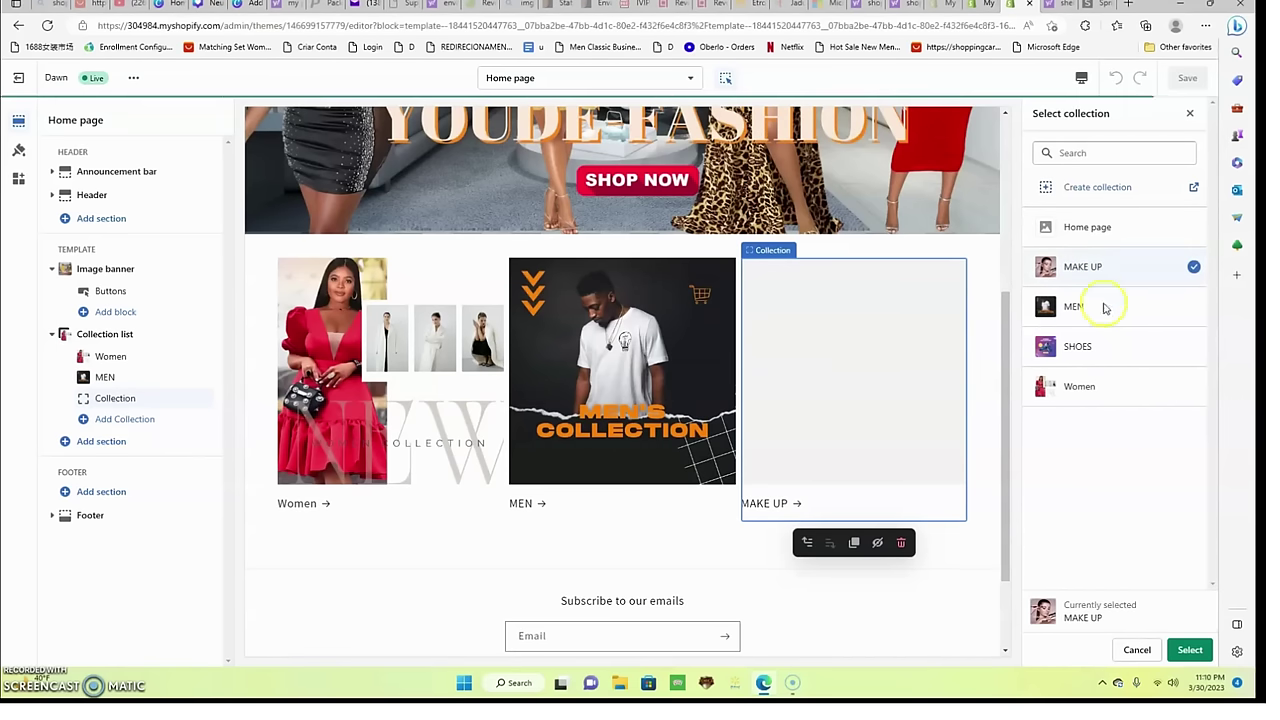
click(1188, 650)
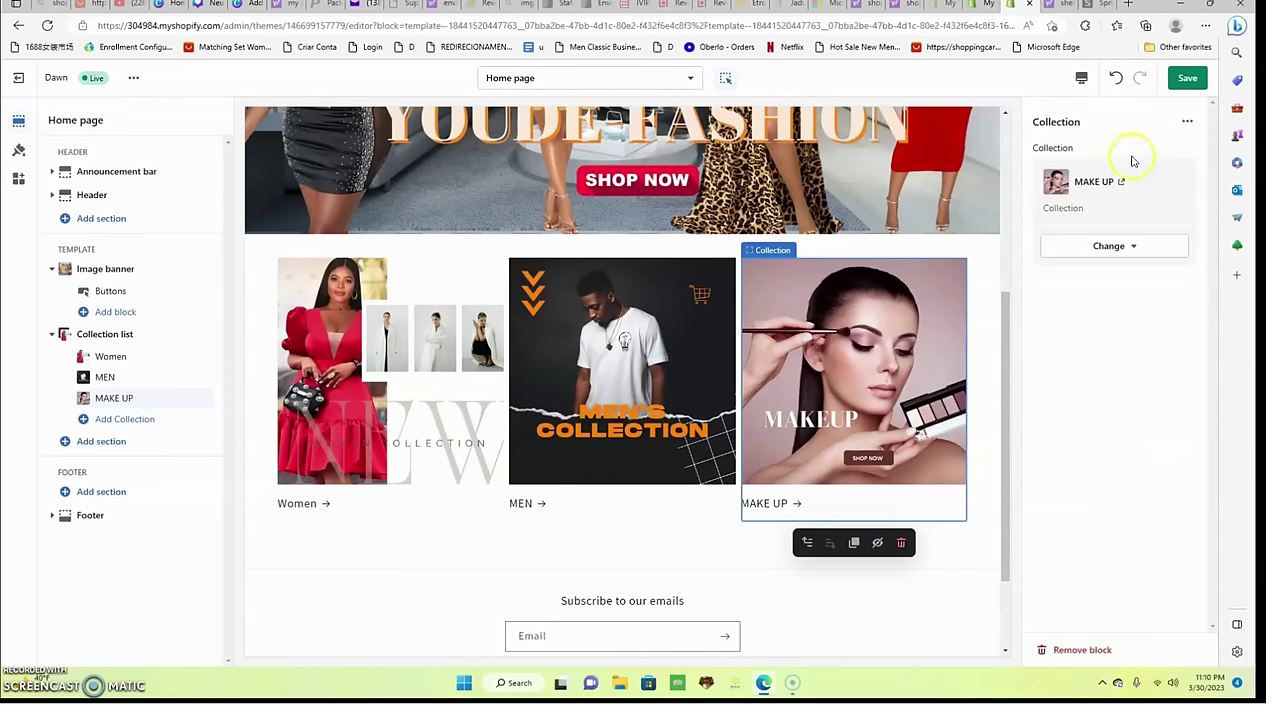
click(1183, 78)
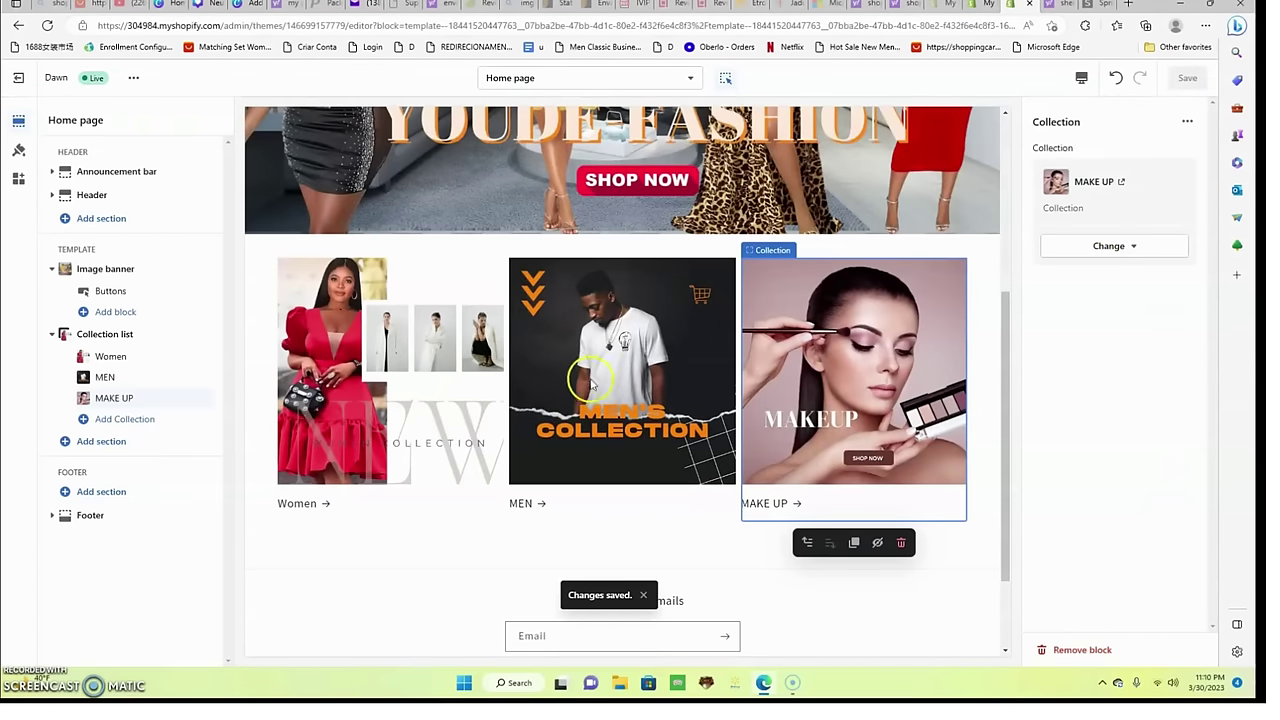
- Review the home page preview from the banner to the collection list, including the option for adding a section beneath it
scroll(805, 412, down, 1)
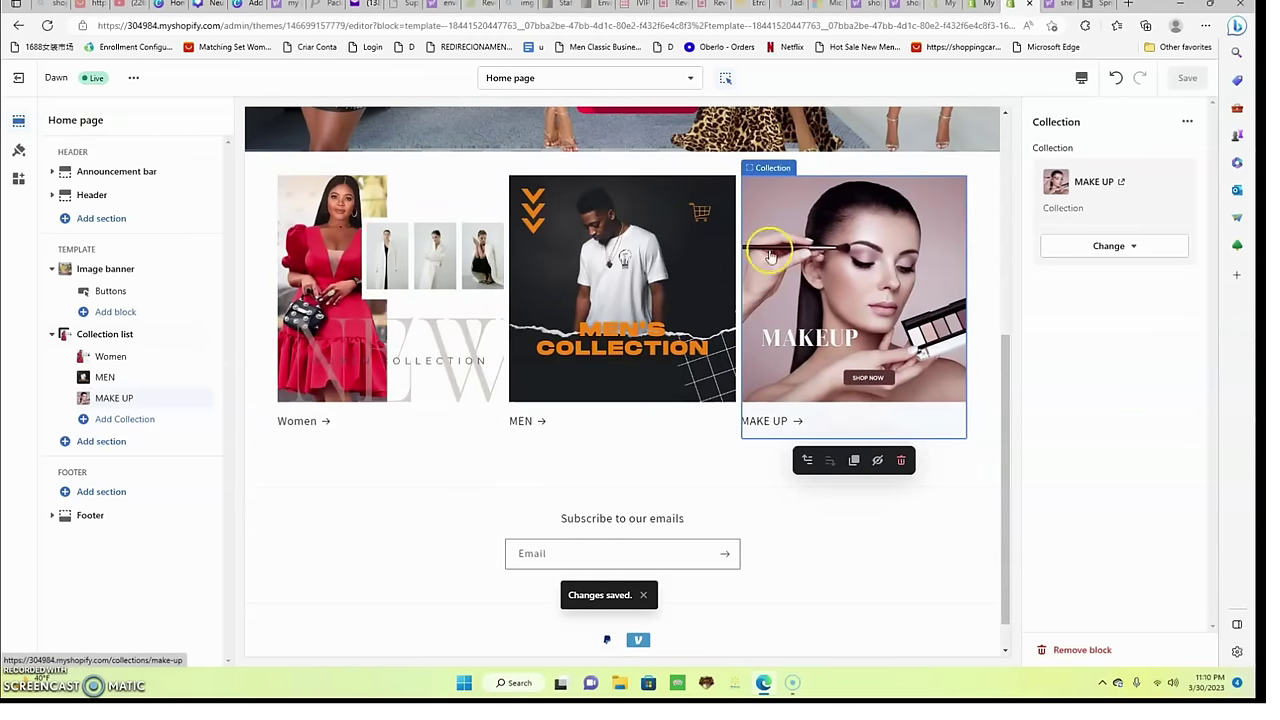
scroll(483, 258, up, 1)
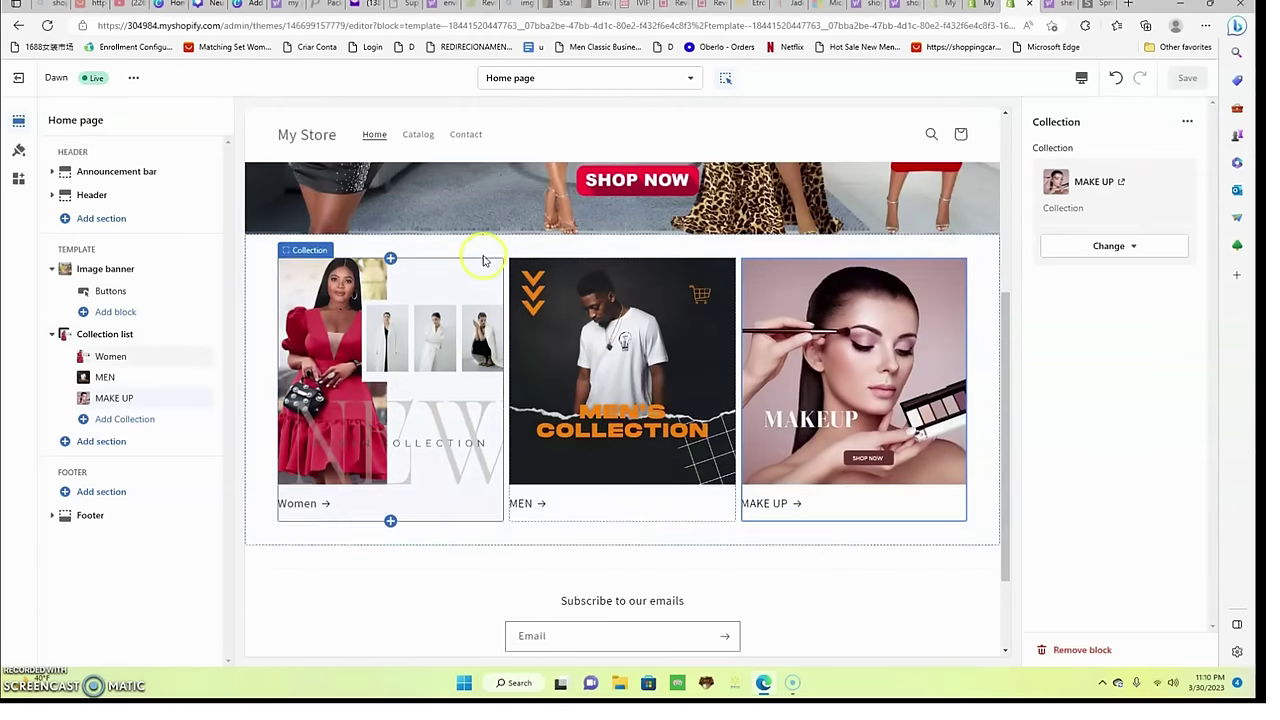
scroll(490, 255, down, 1)
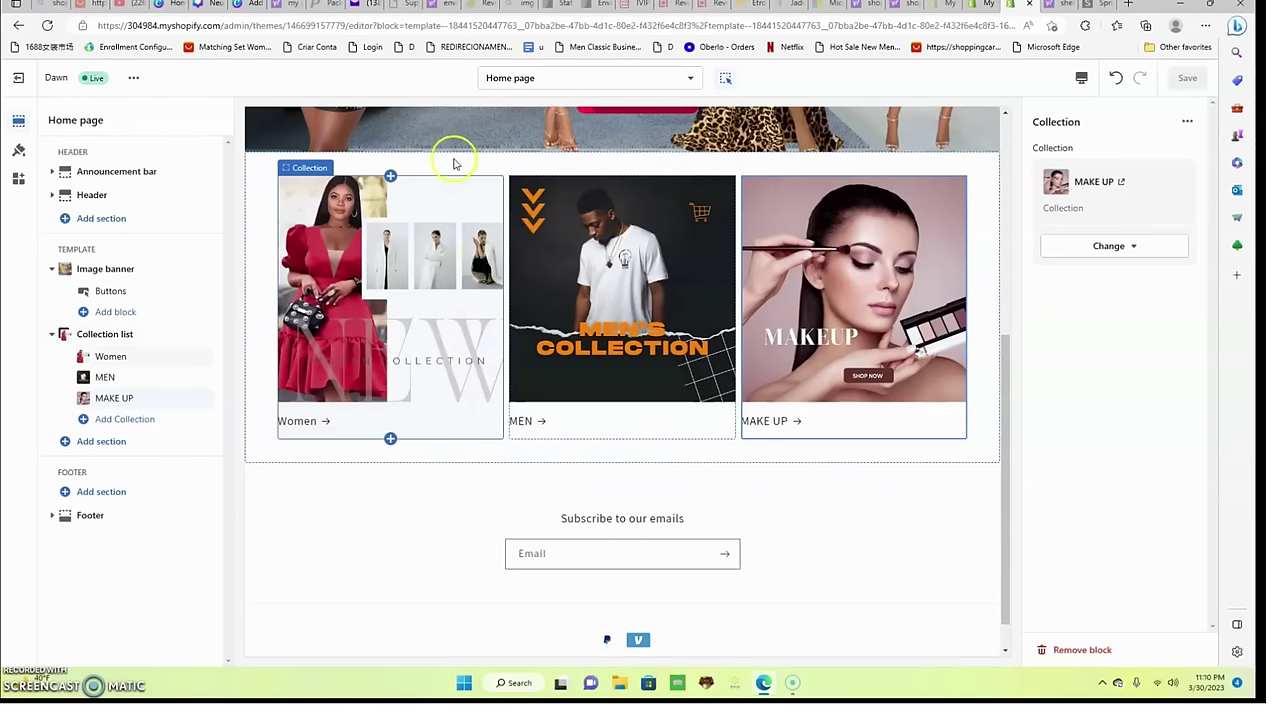
scroll(751, 306, up, 5)
scroll(743, 313, down, 5)
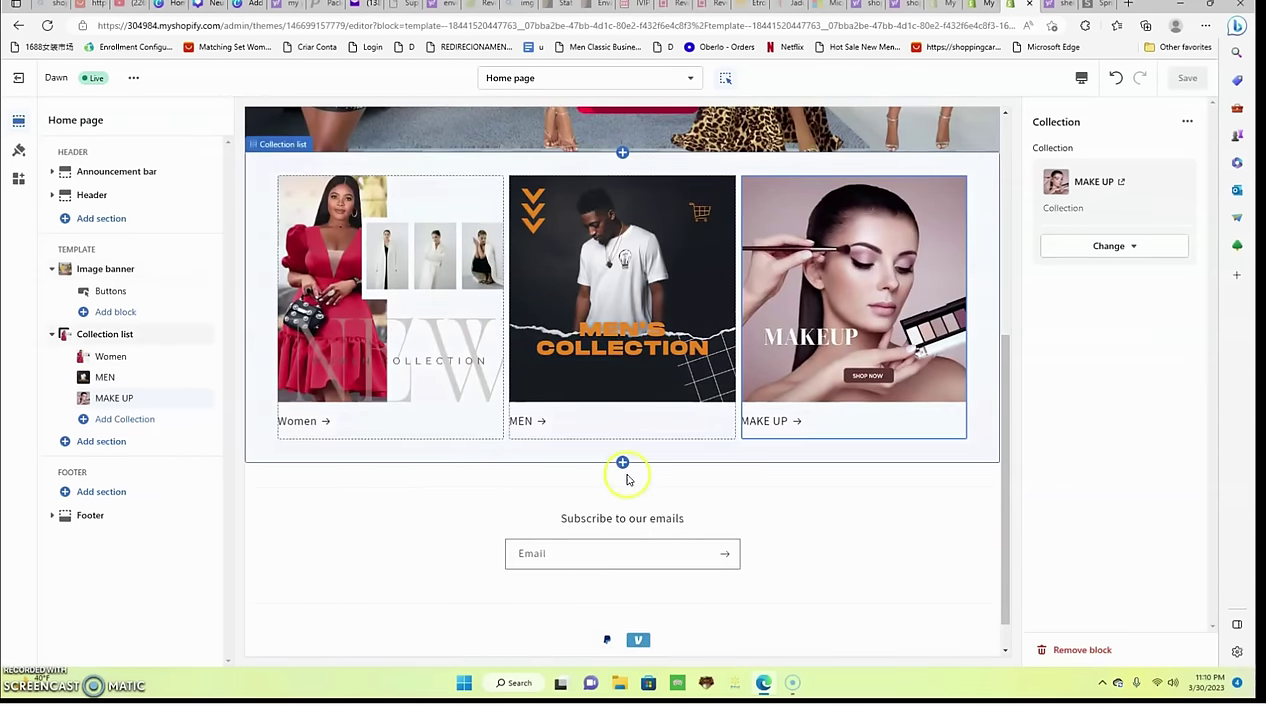
click(623, 466)
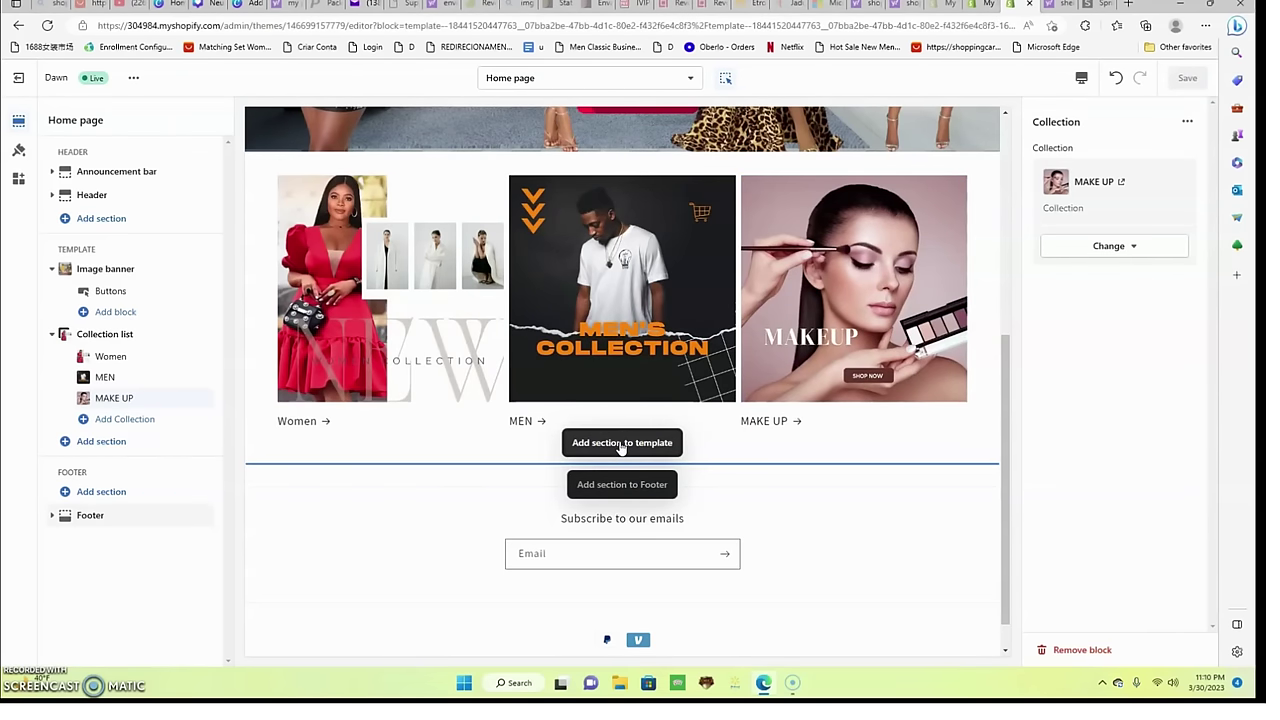
scroll(691, 314, up, 5)
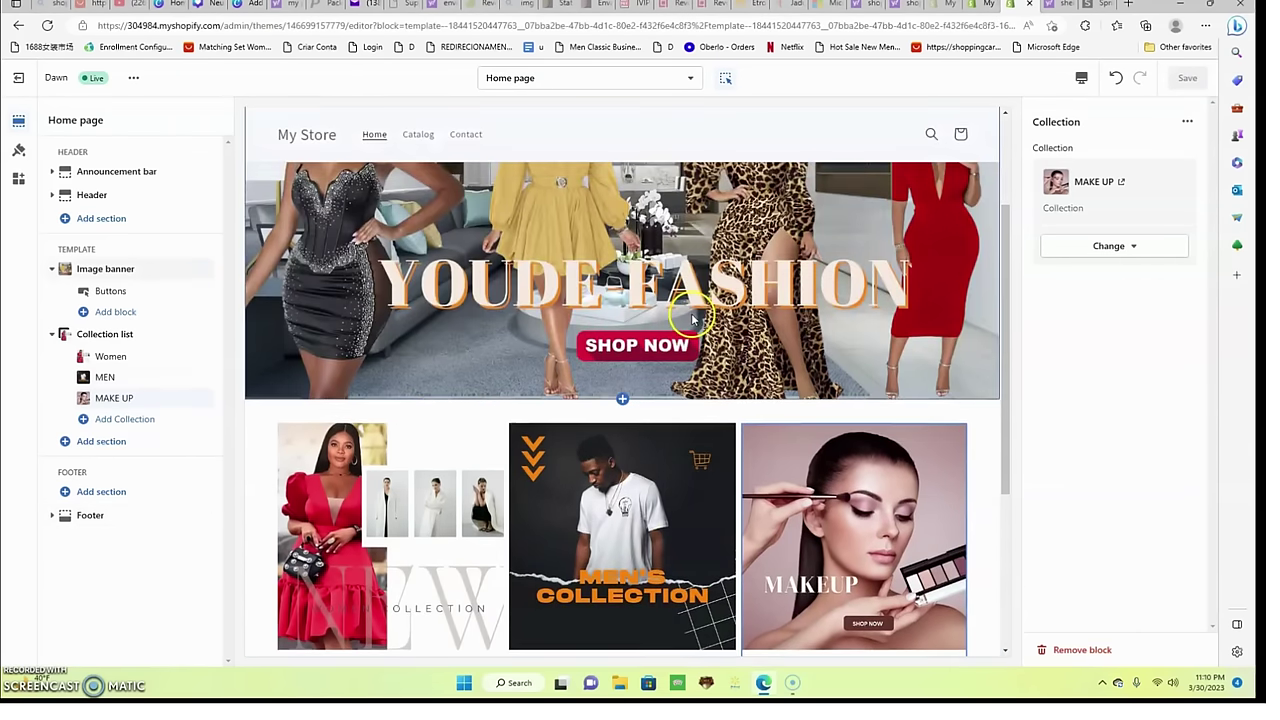
scroll(693, 312, down, 5)
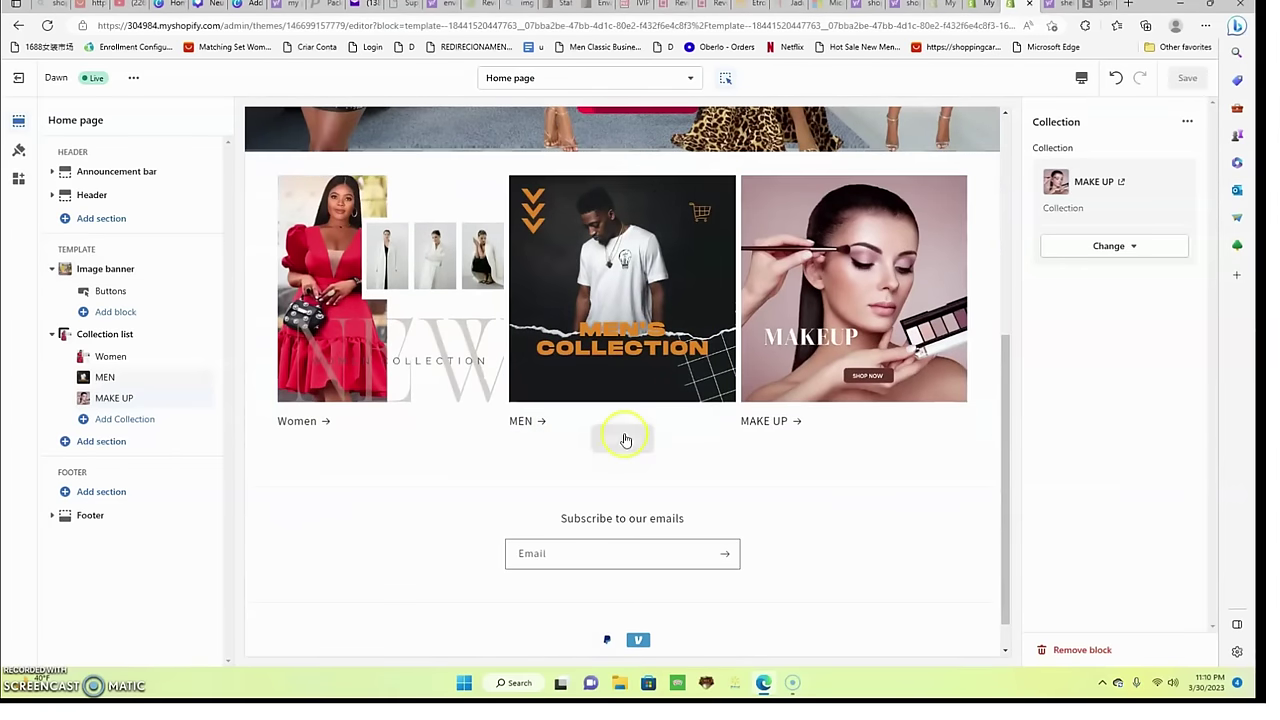
mouse_move(620, 440)
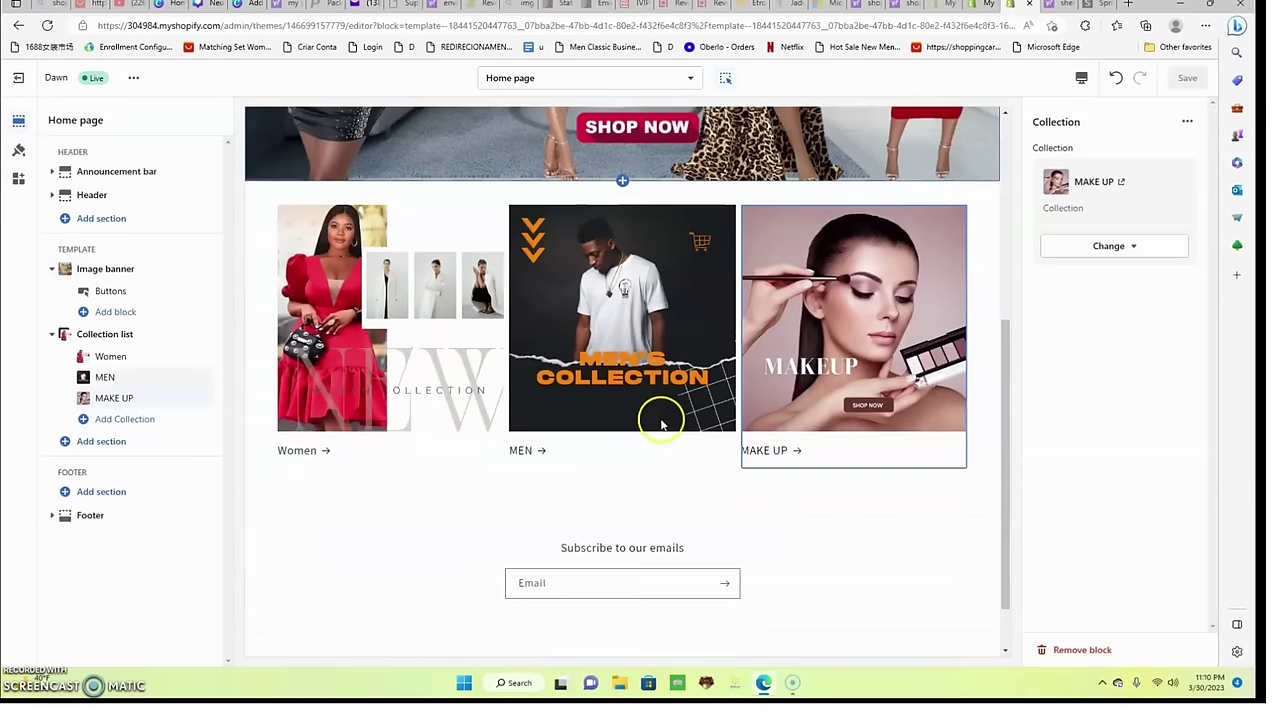
- Open the Collection list section's settings and look through its heading, image, column, mobile layout and padding options
click(866, 454)
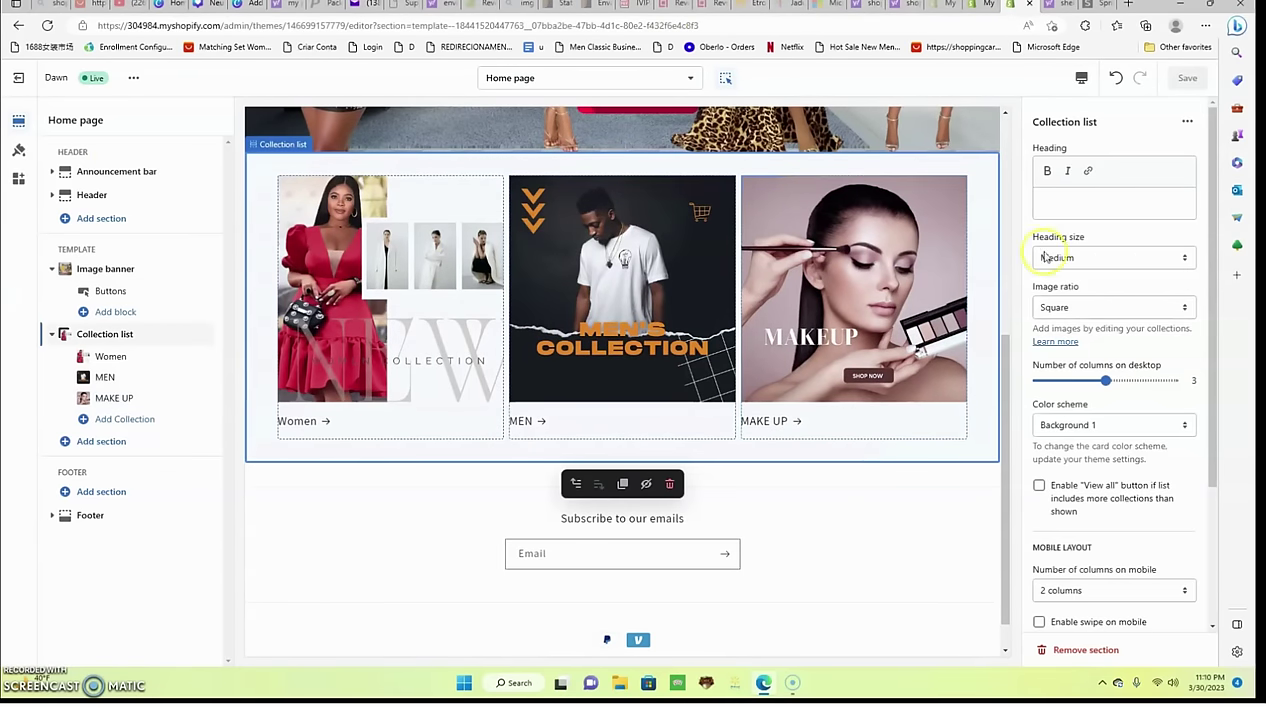
scroll(1065, 352, down, 3)
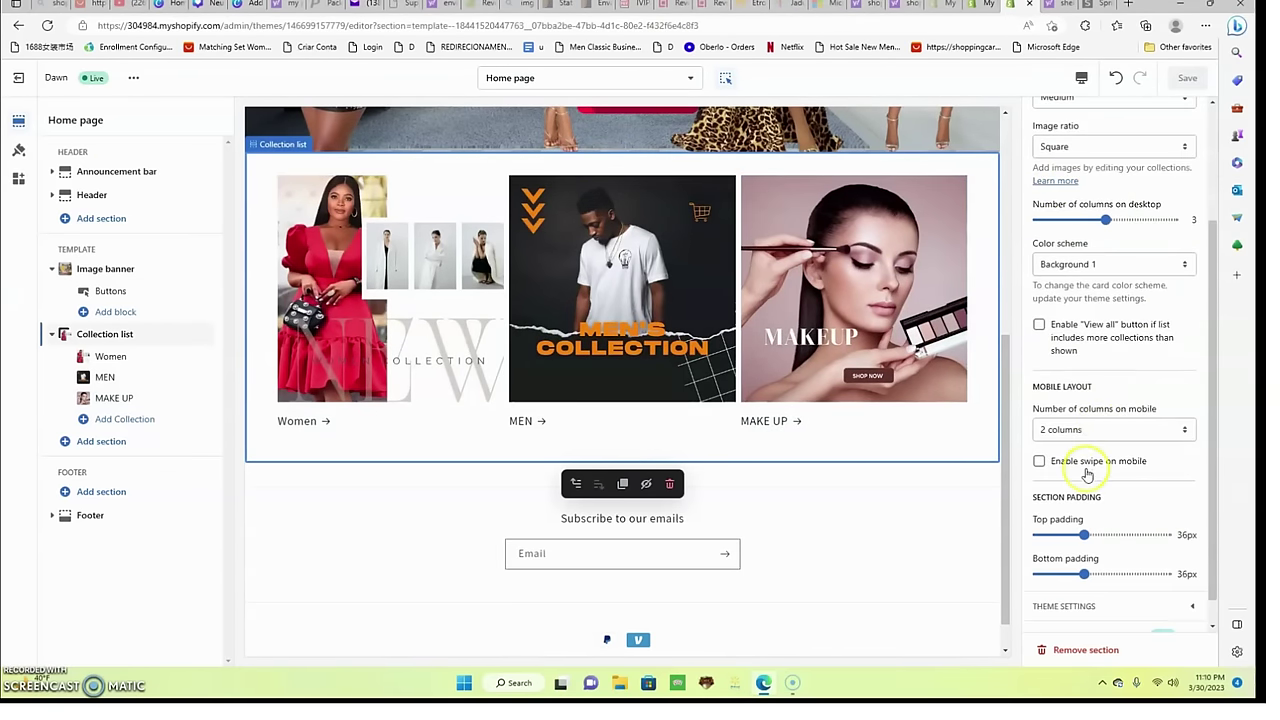
scroll(1060, 462, up, 3)
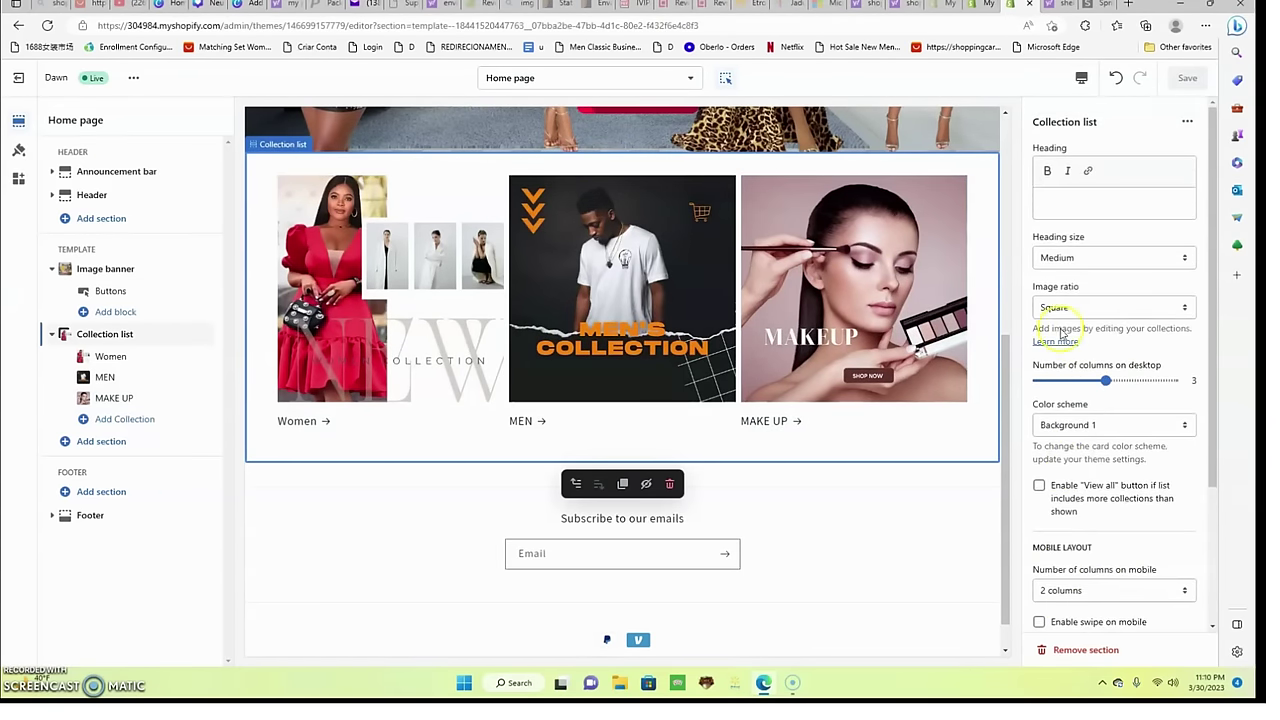
- Set the Collection list section's number of columns on desktop to 4 and save the theme
click(931, 571)
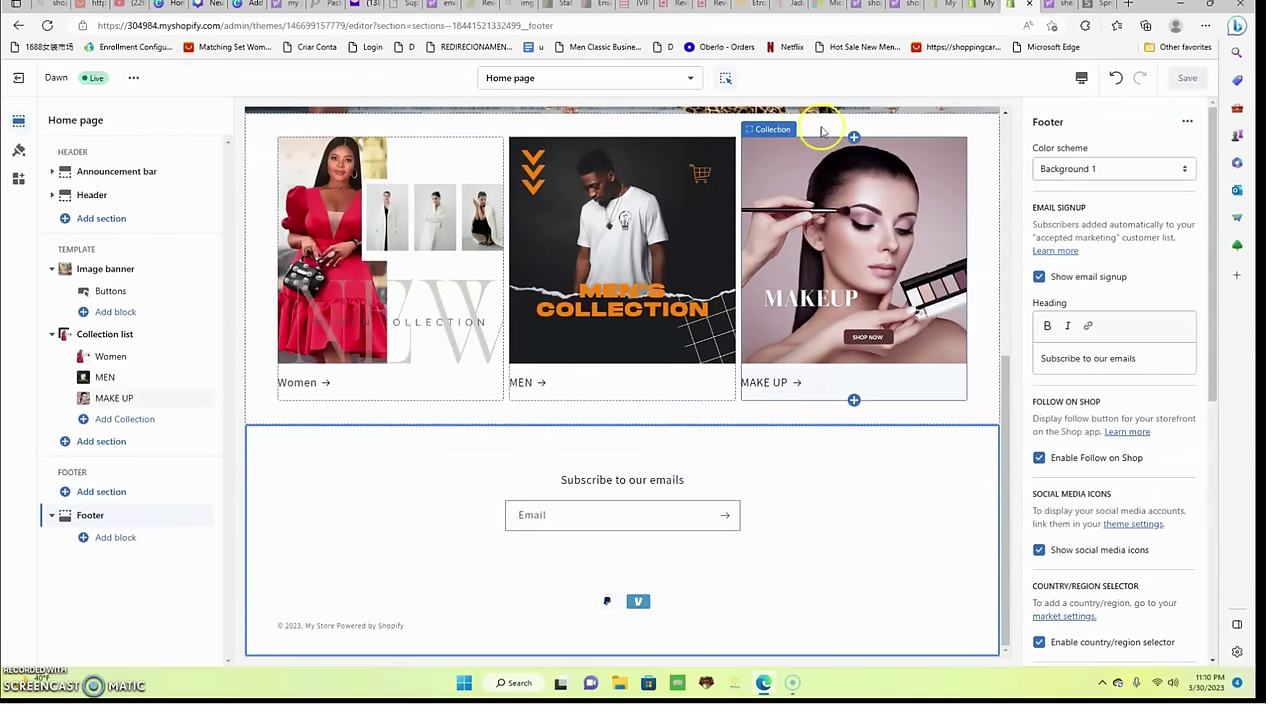
click(932, 128)
click(1099, 372)
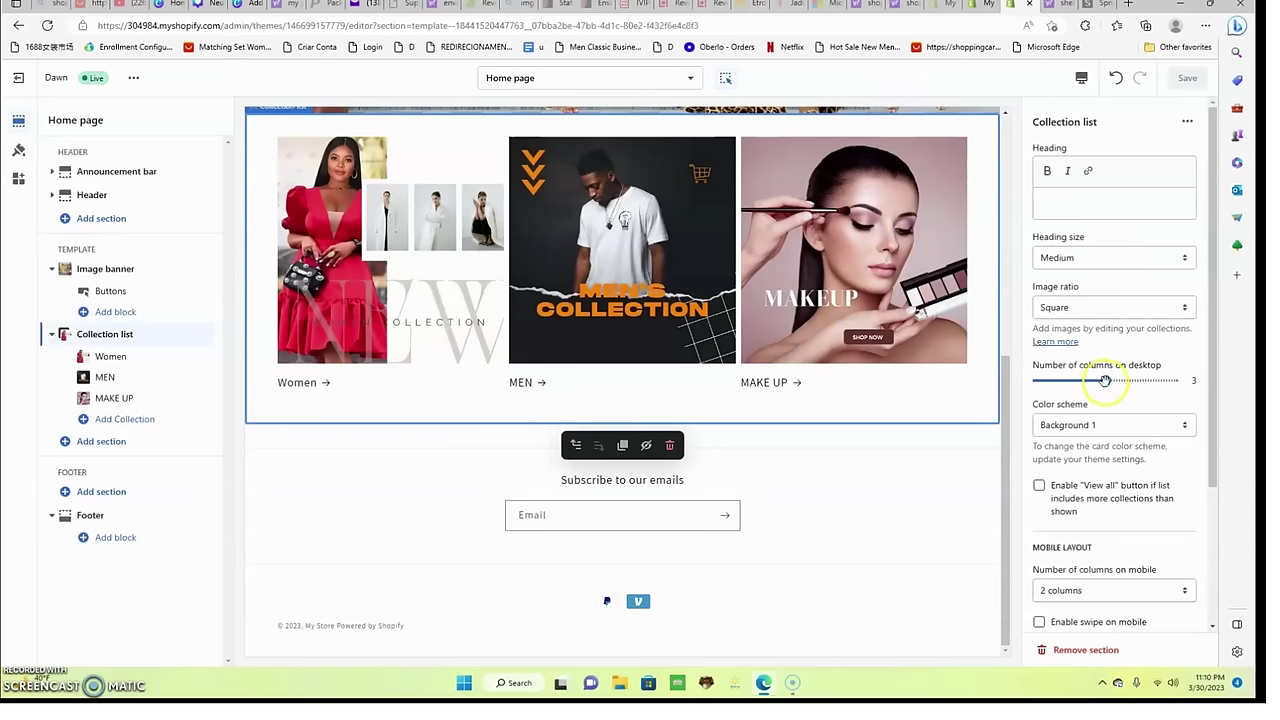
drag(1117, 386, 1127, 386)
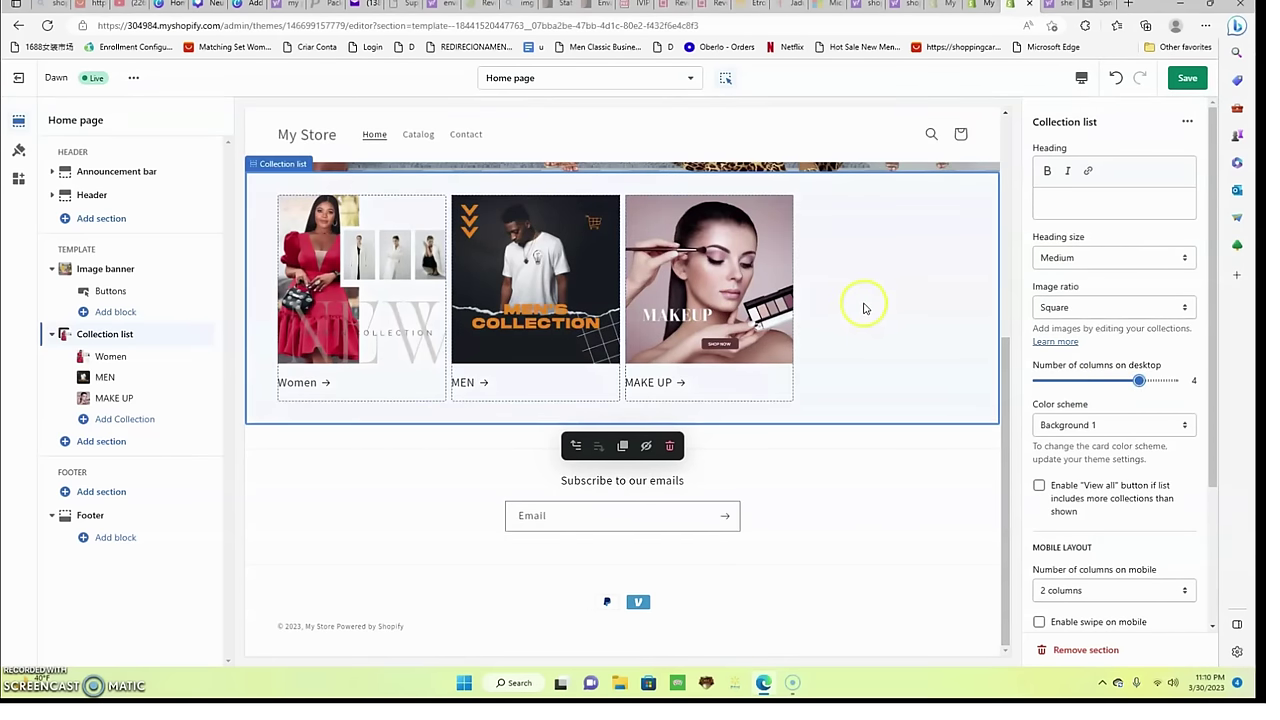
click(1186, 77)
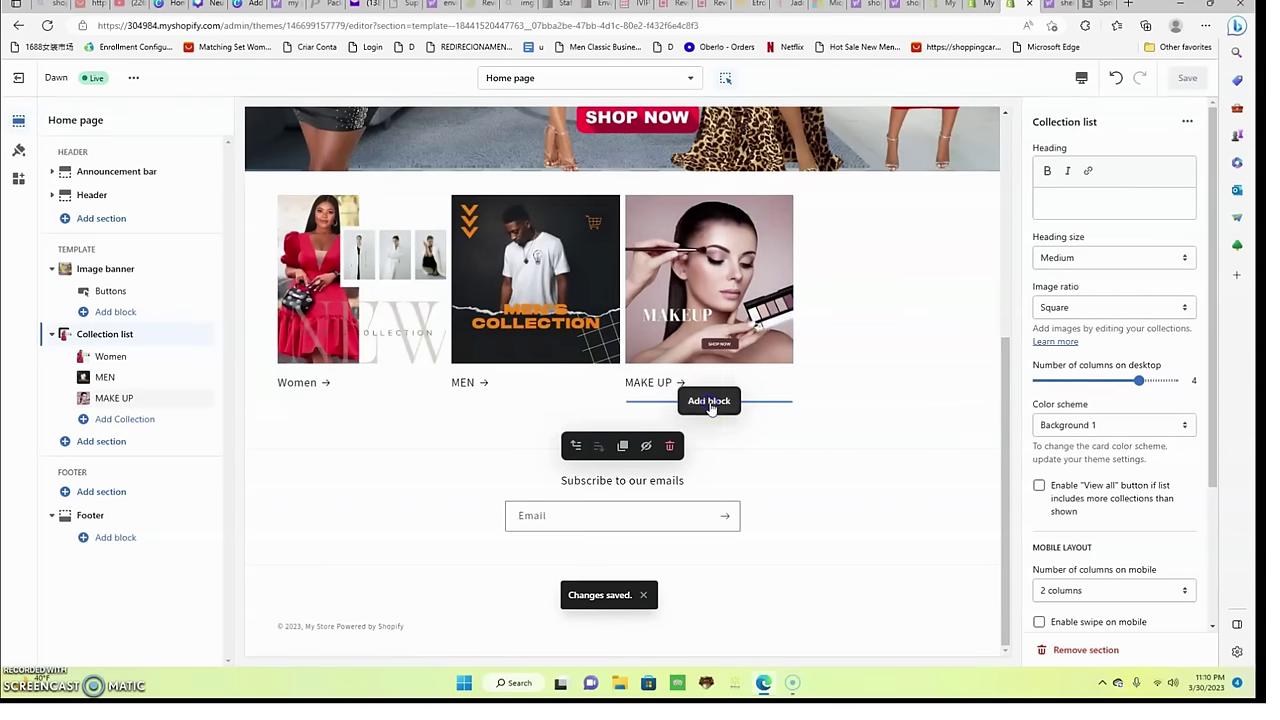
- Add a fourth block after MAKE UP in the collection list, assign the SHOES collection to it and save the theme
click(710, 403)
click(1125, 172)
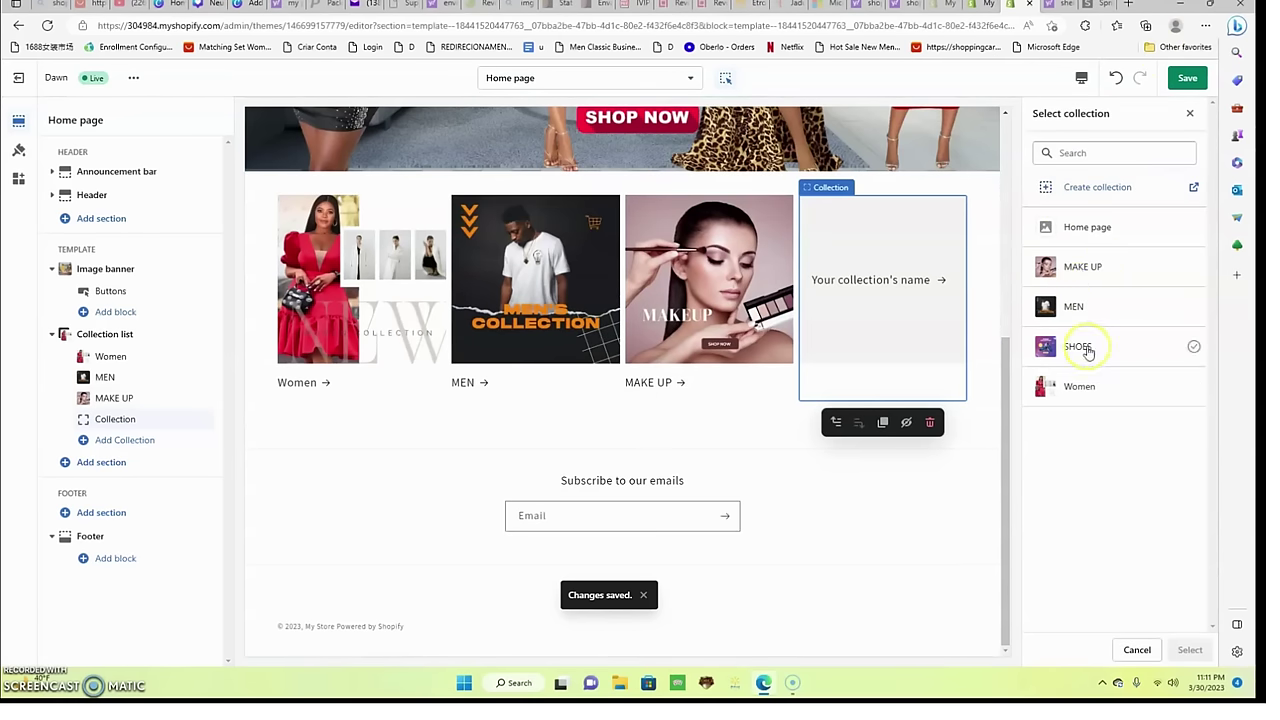
click(1088, 350)
click(1182, 650)
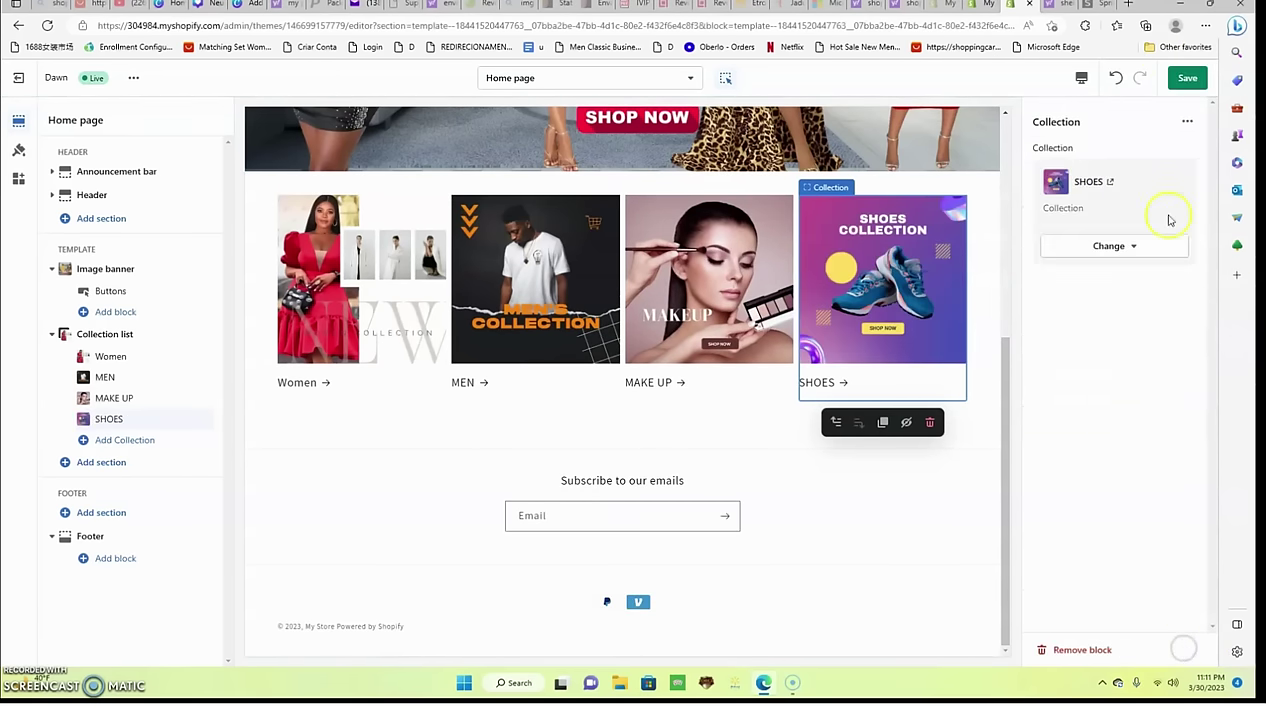
click(1187, 77)
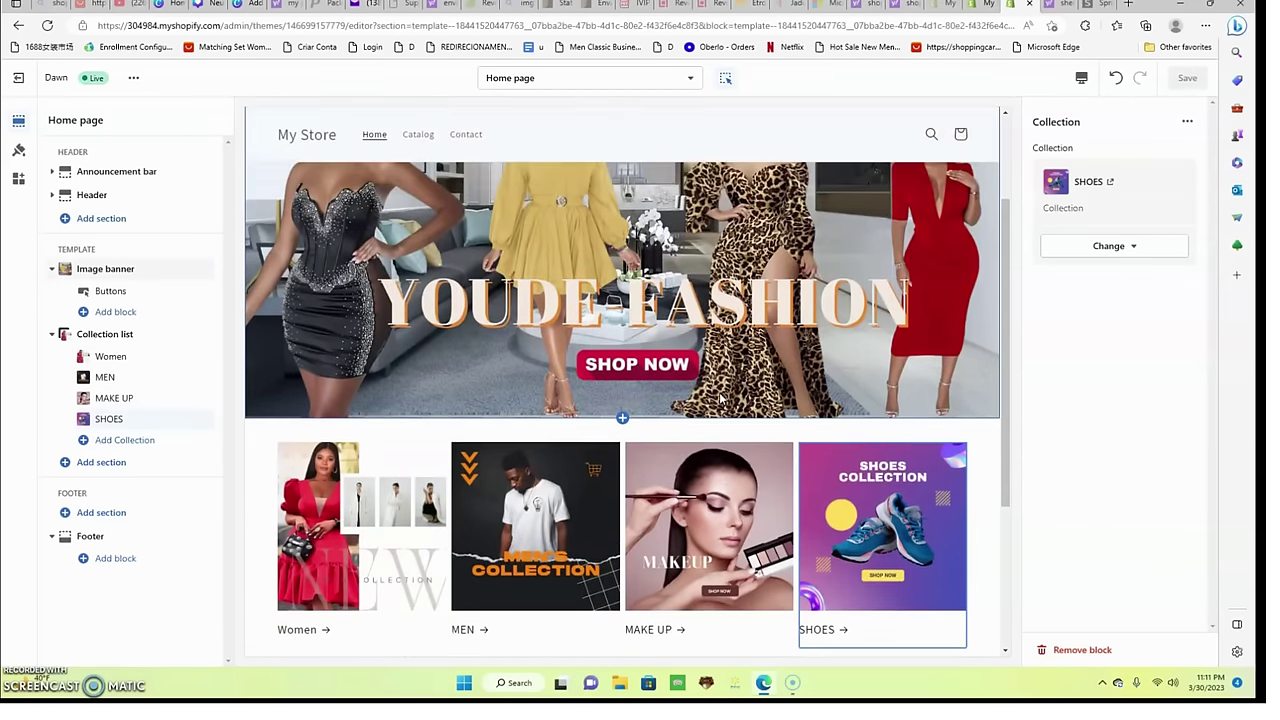
scroll(400, 523, down, 1)
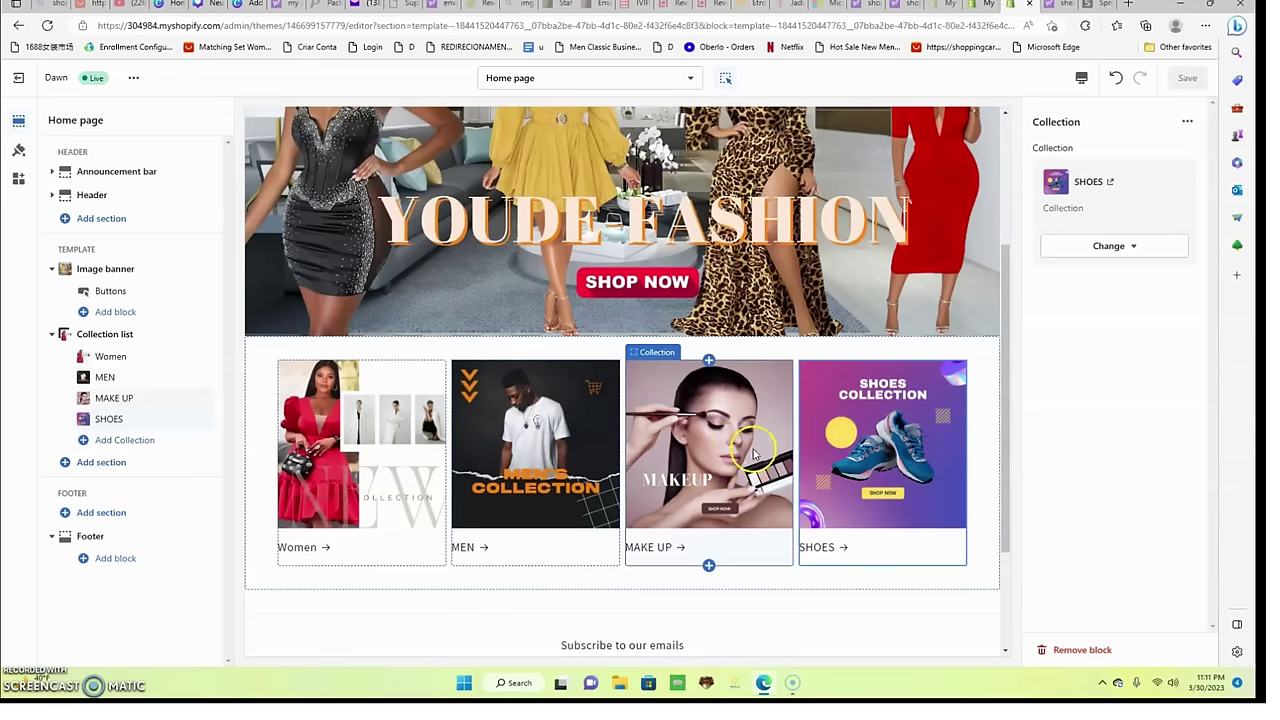
click(840, 450)
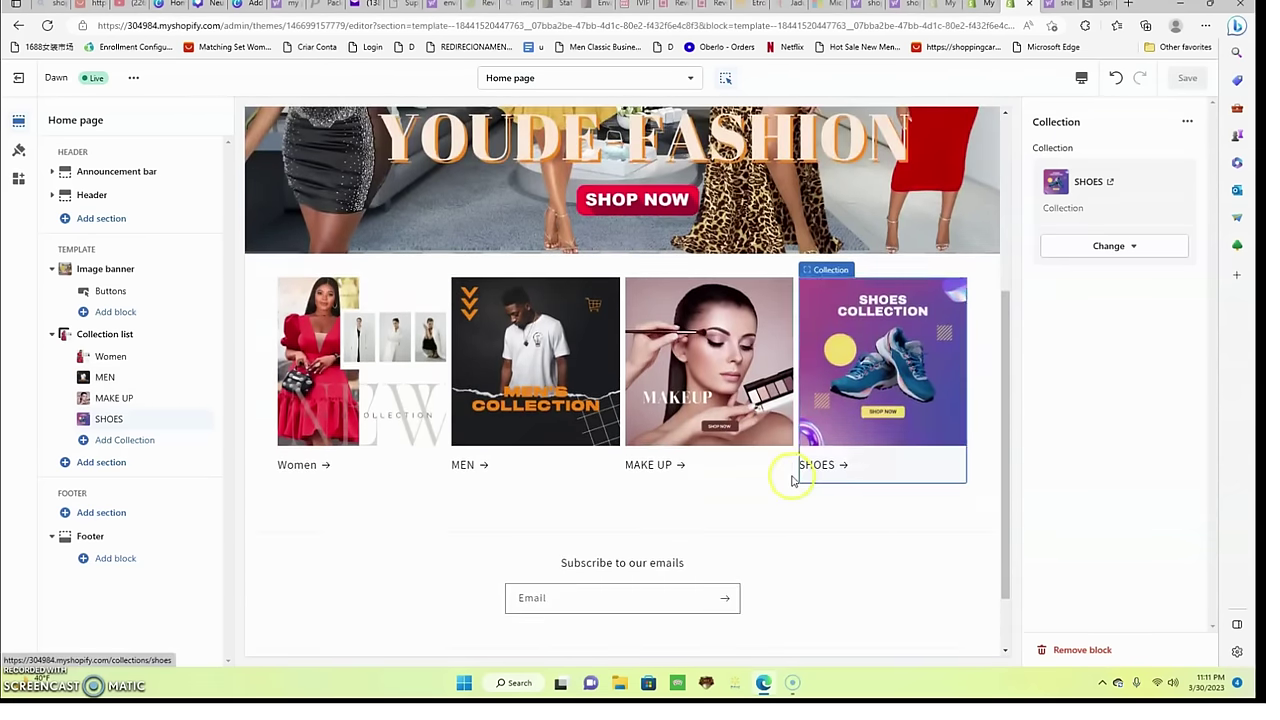
scroll(791, 480, up, 3)
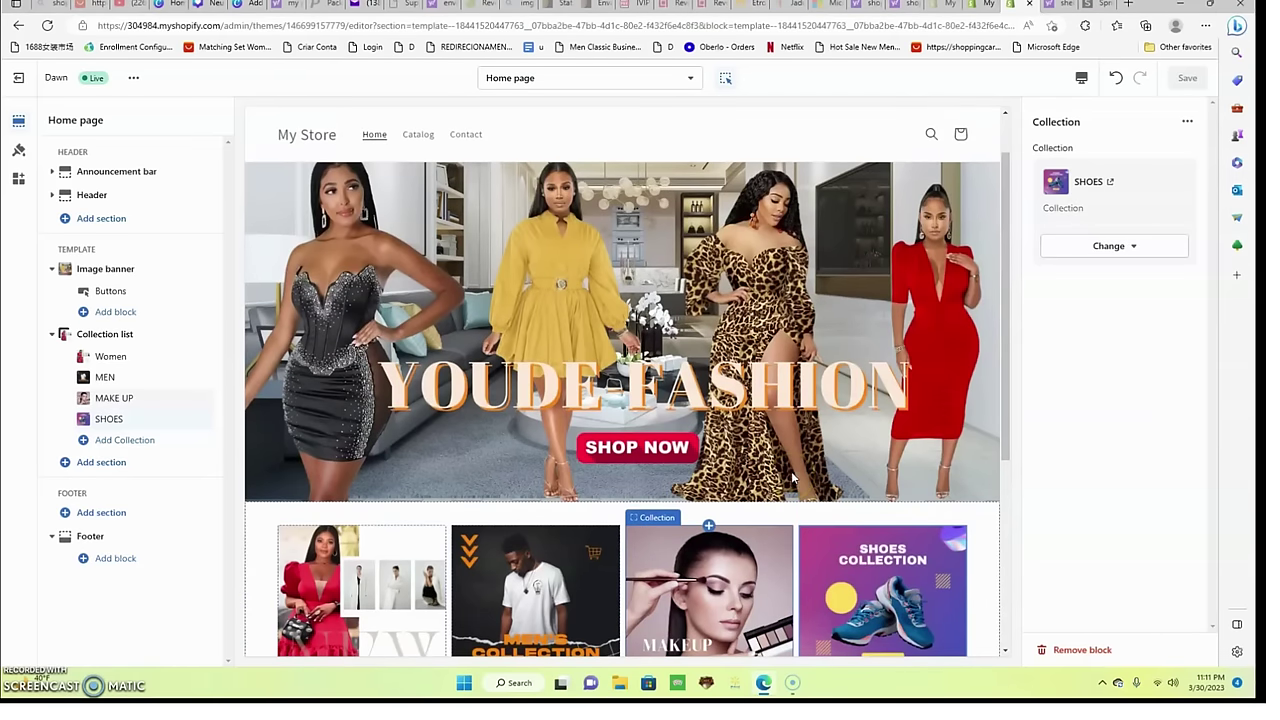
scroll(771, 463, down, 2)
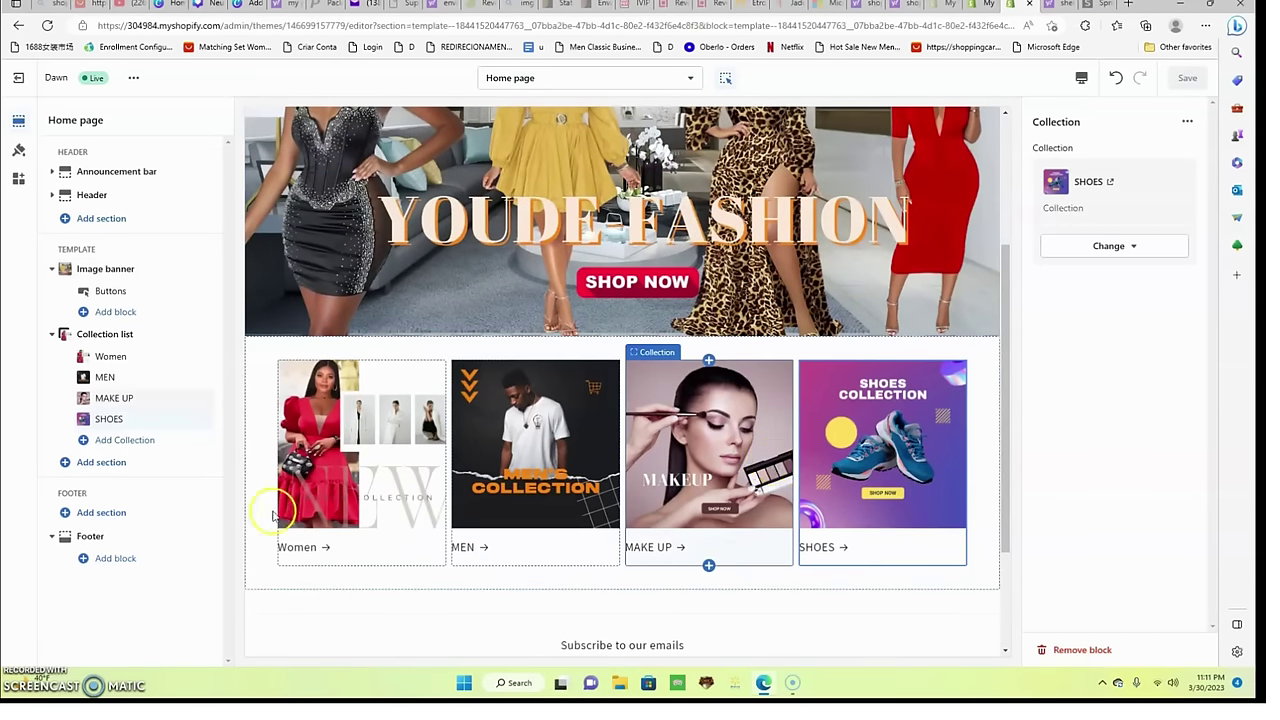
click(111, 467)
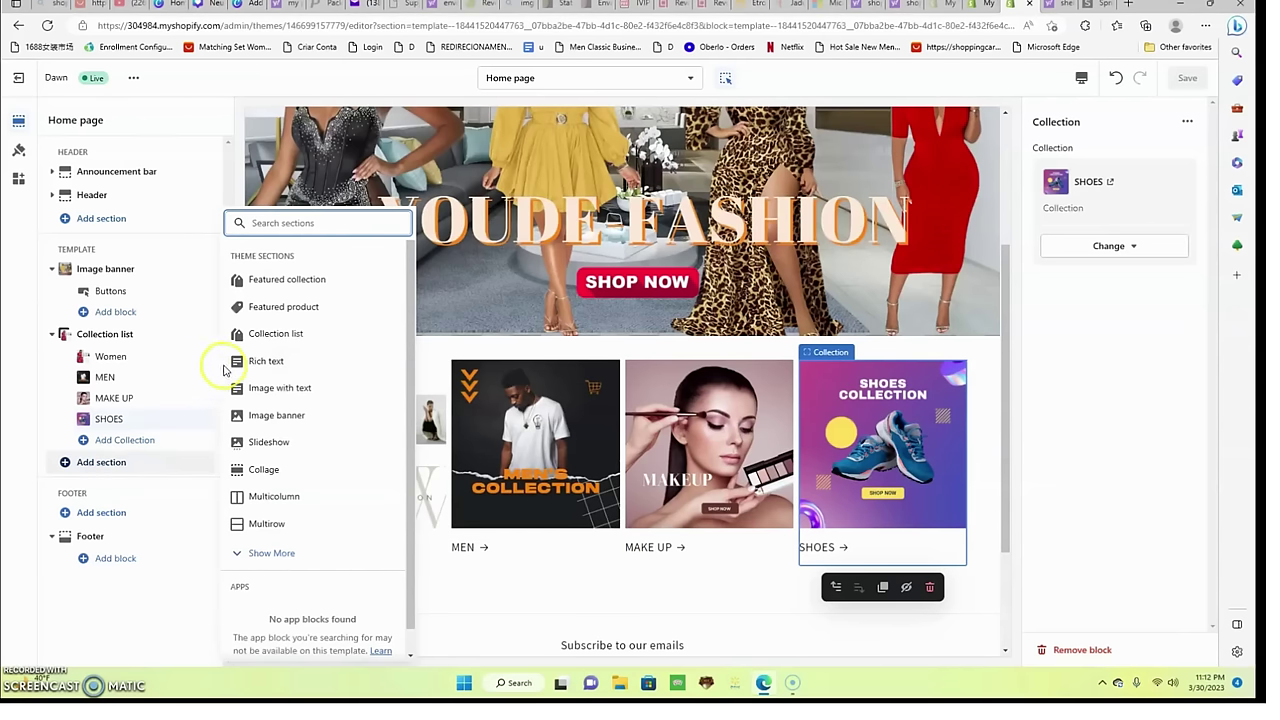
click(283, 336)
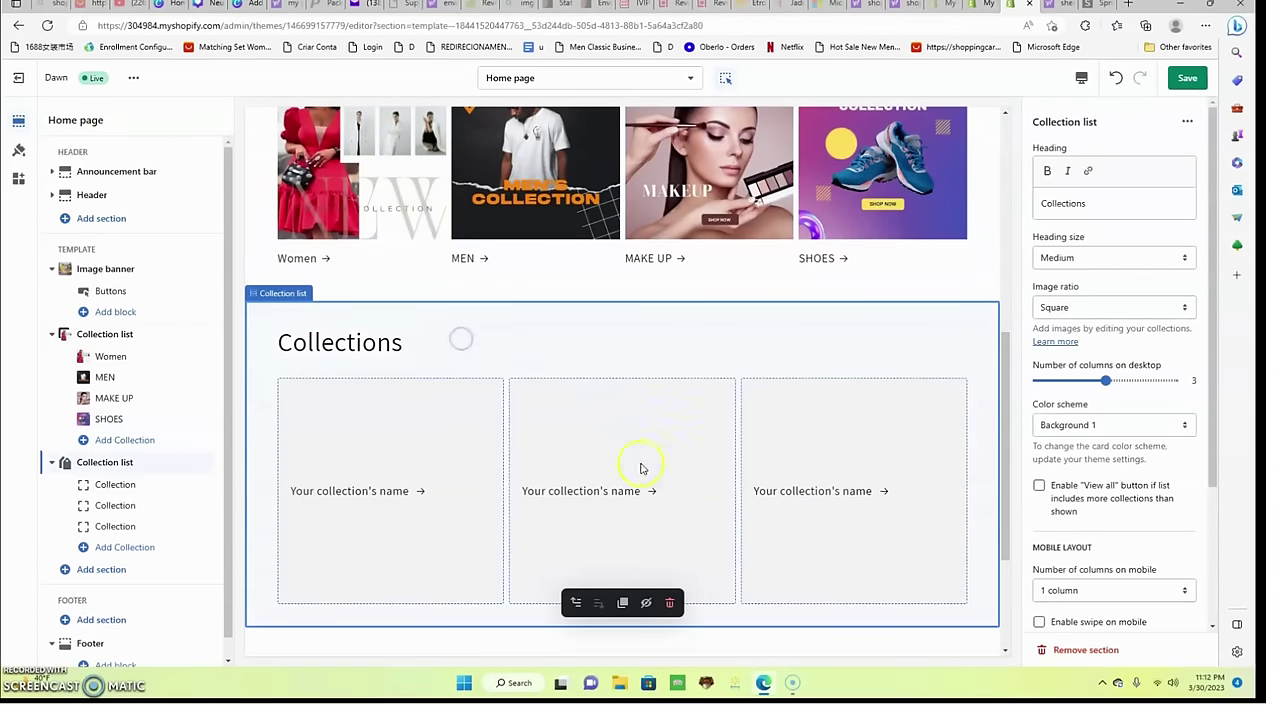
click(669, 602)
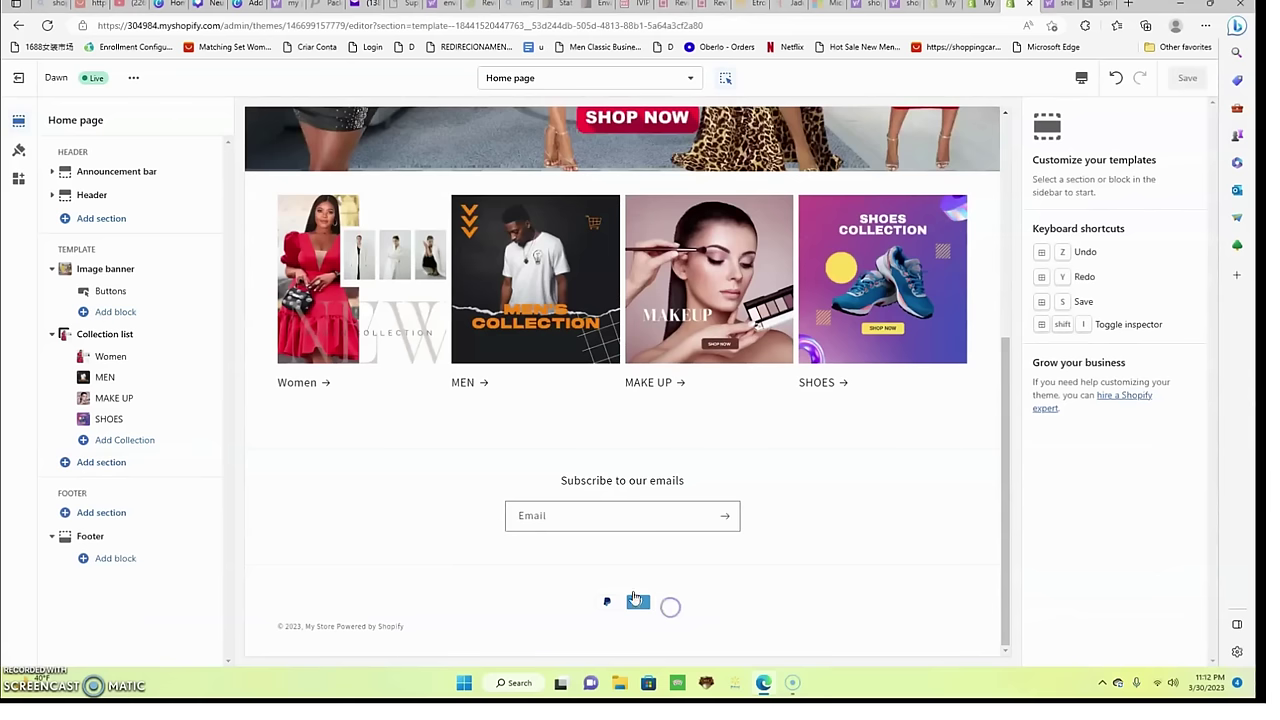
- Add a Featured collection section beneath the collection list and check the home page preview from the banner down
click(111, 466)
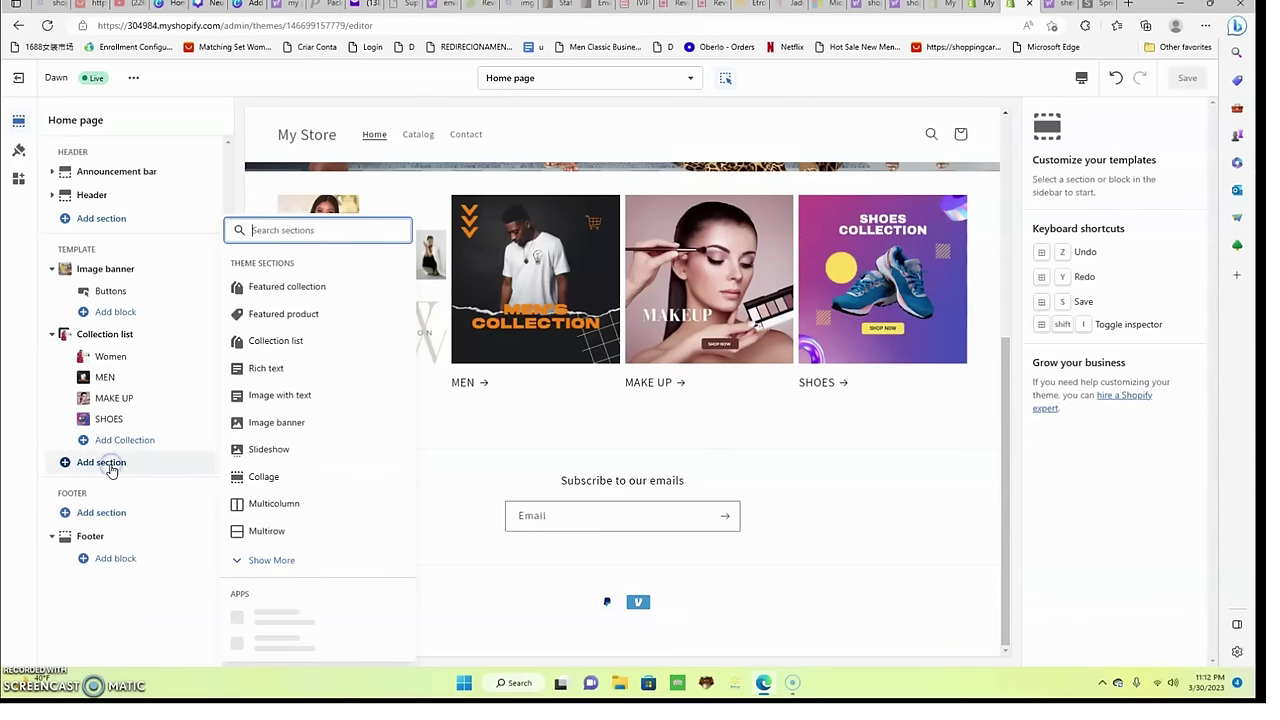
click(313, 290)
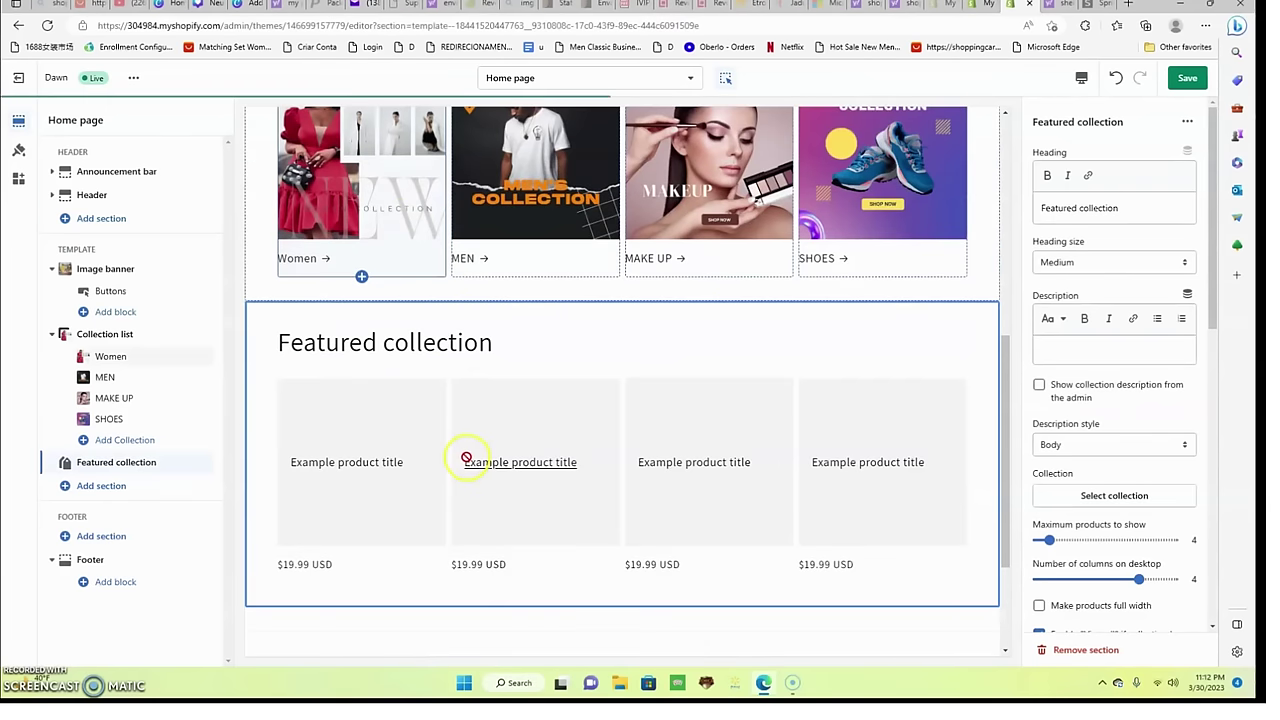
scroll(477, 436, up, 2)
scroll(477, 440, up, 1)
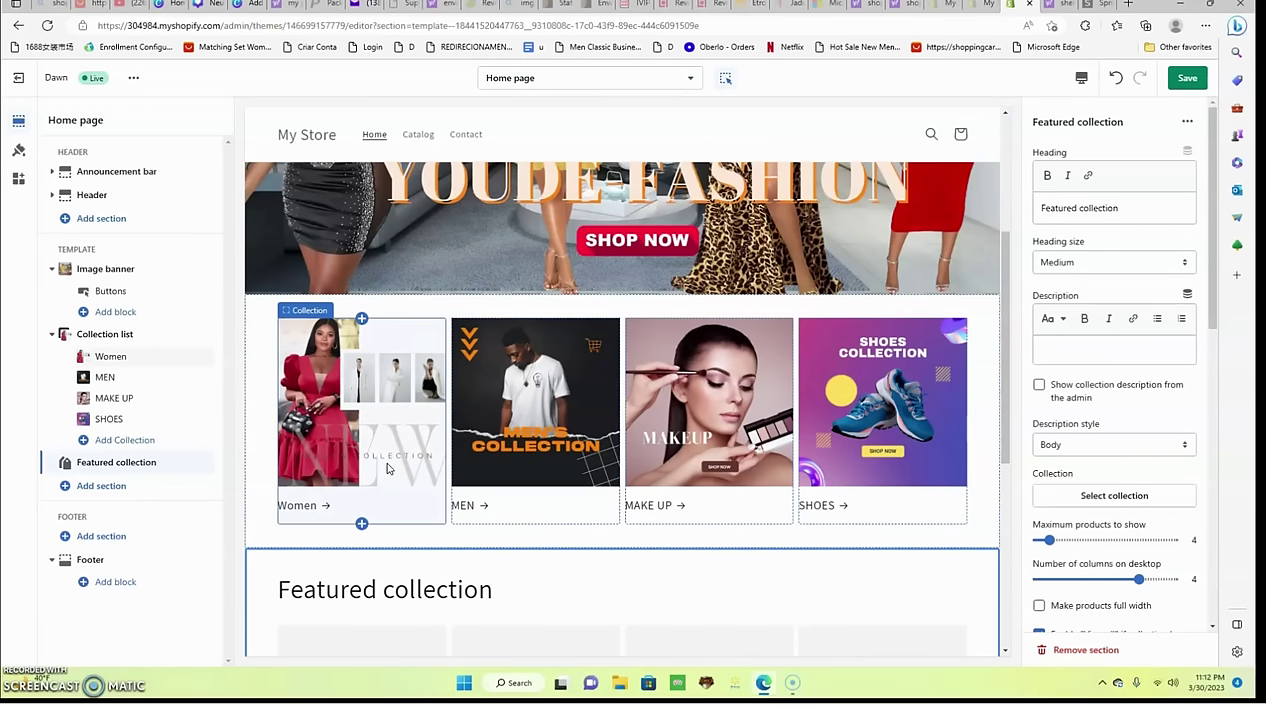
click(508, 400)
scroll(510, 400, up, 5)
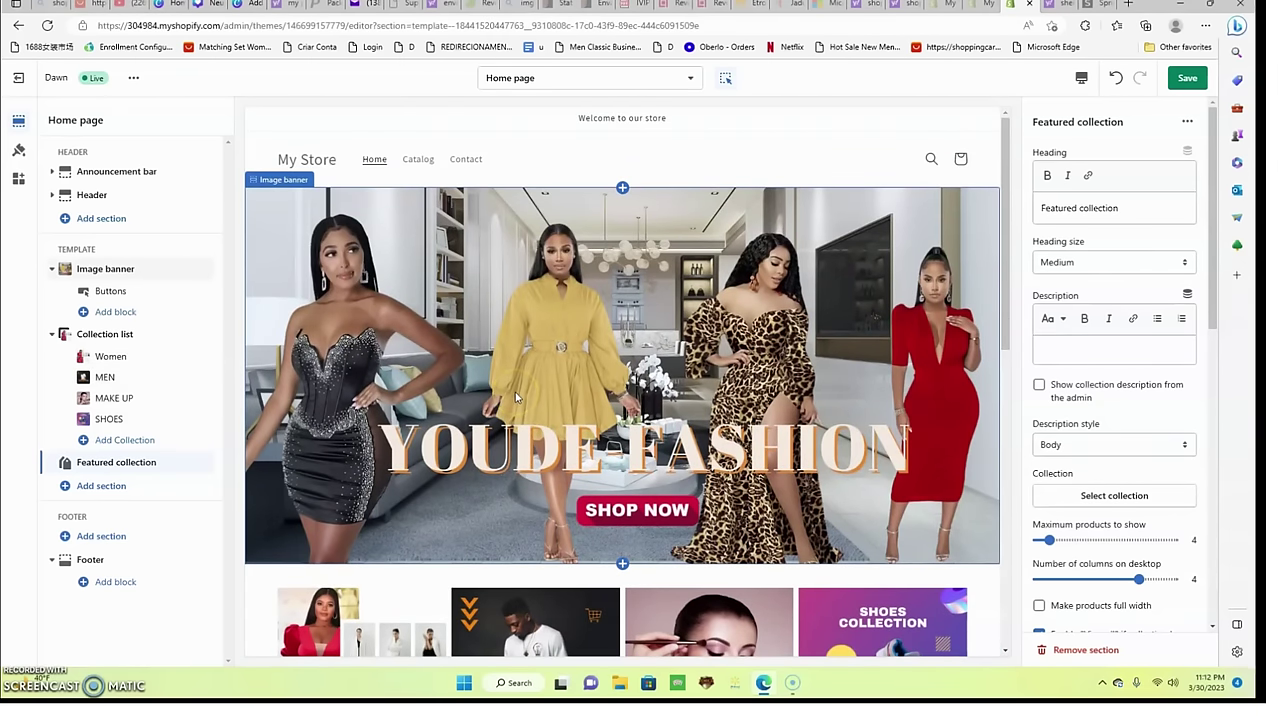
scroll(516, 398, down, 2)
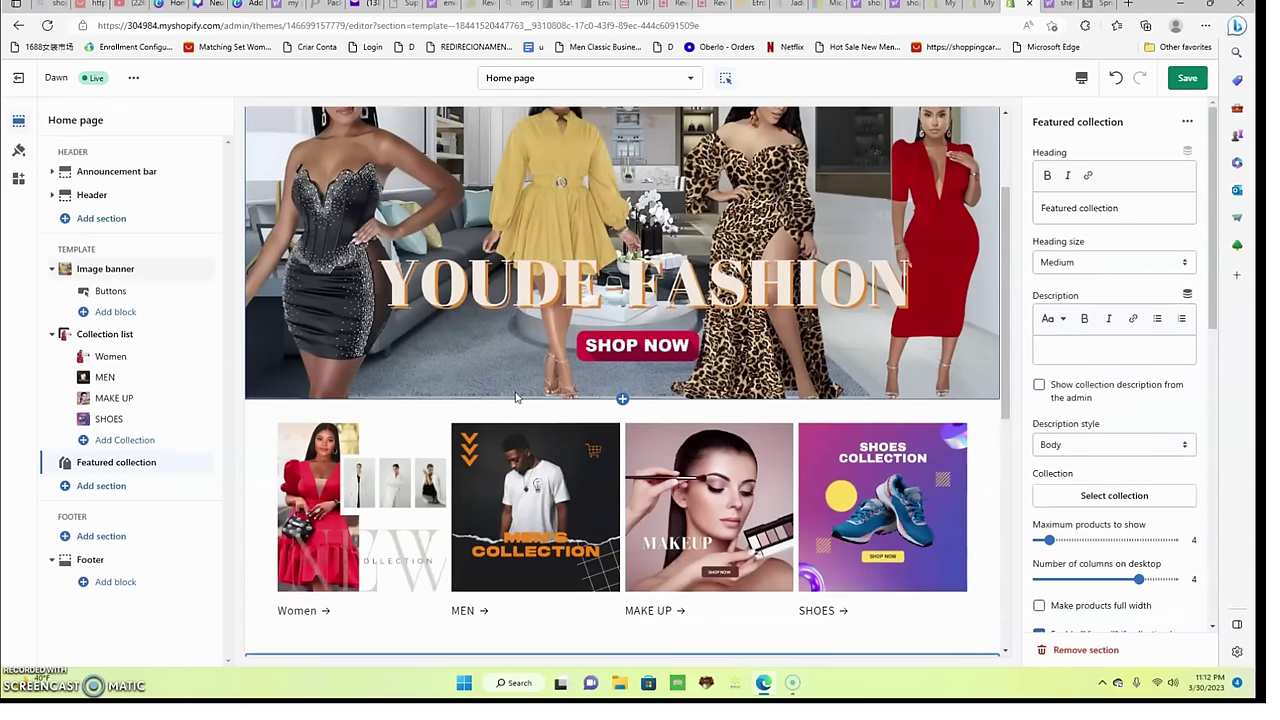